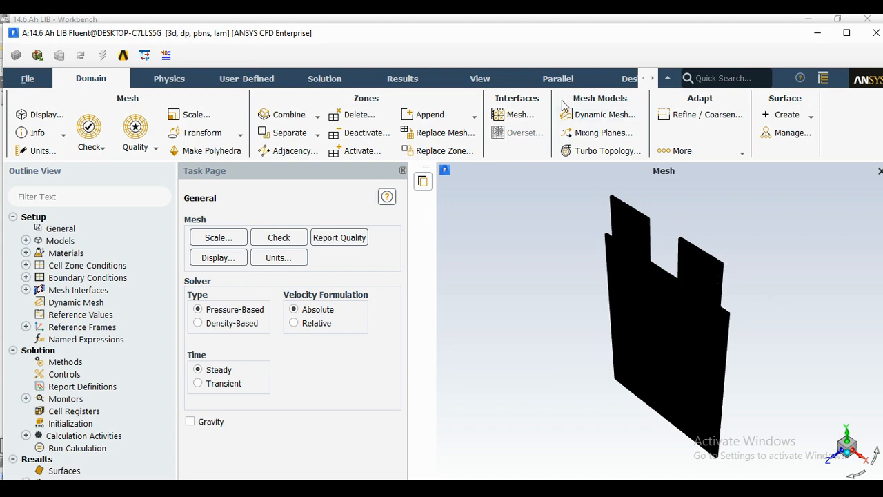
Perform a mesh check on the loaded battery cell mesh
{"action": "left_click_drag", "start_coordinate": [438, 23], "coordinate": [438, 49]}
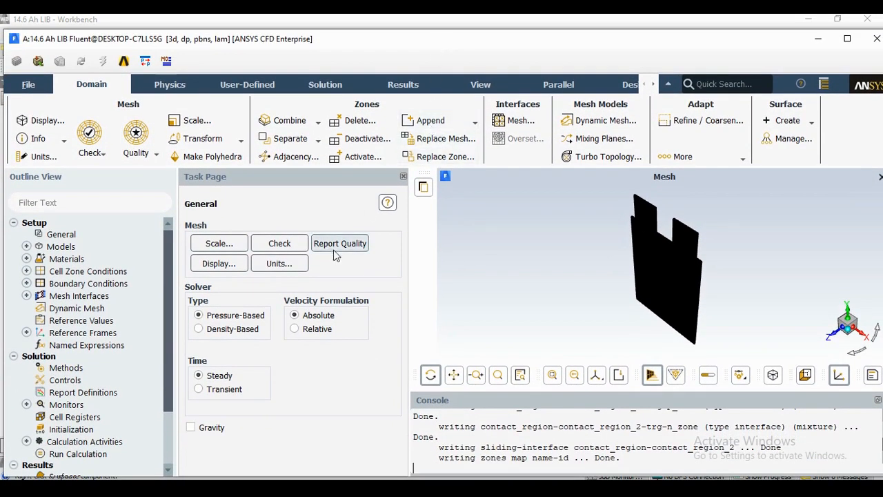
{"action": "left_click", "coordinate": [103, 153]}
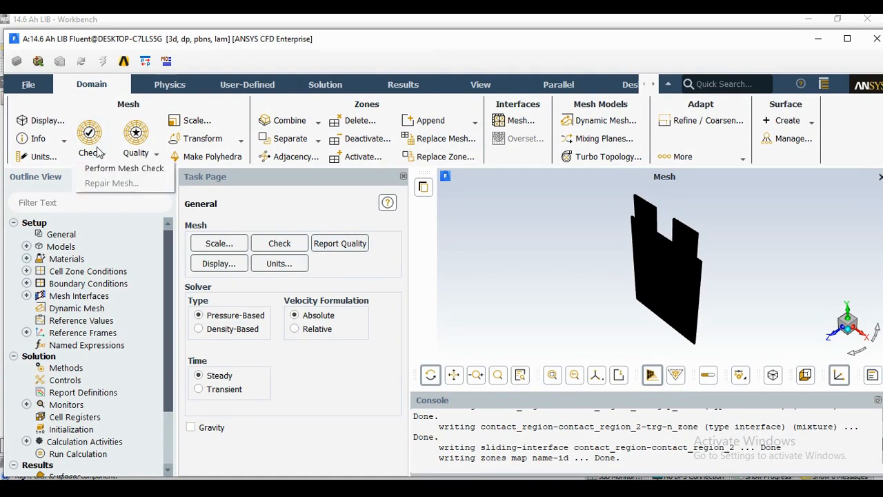
{"action": "left_click", "coordinate": [106, 170]}
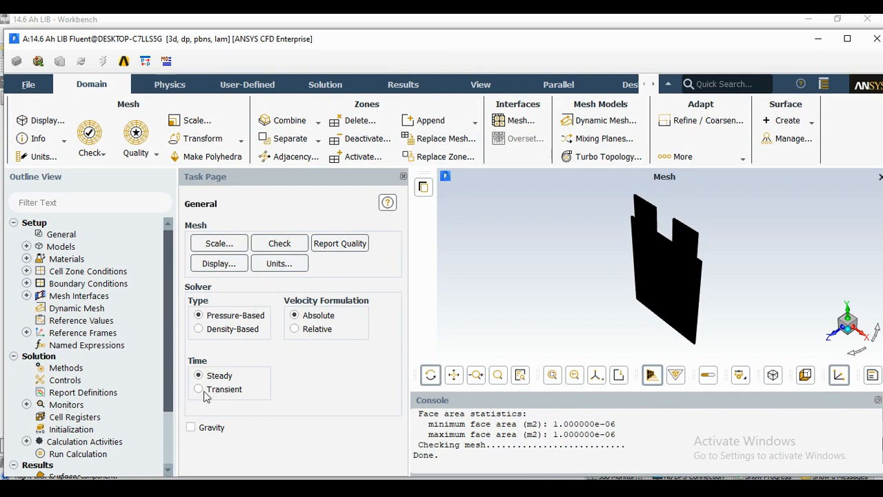
Enable the energy model and exclude Flow from the equations to solve, leaving only Energy selected
{"action": "left_click", "coordinate": [171, 88]}
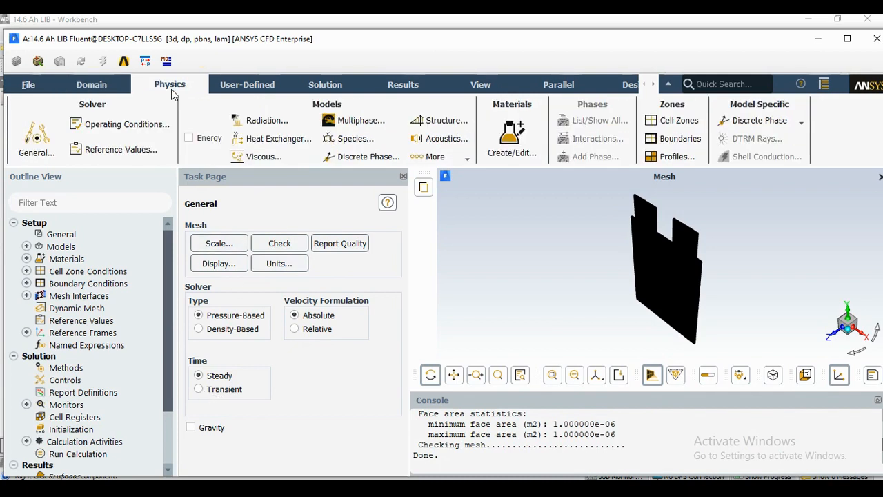
{"action": "left_click", "coordinate": [190, 138]}
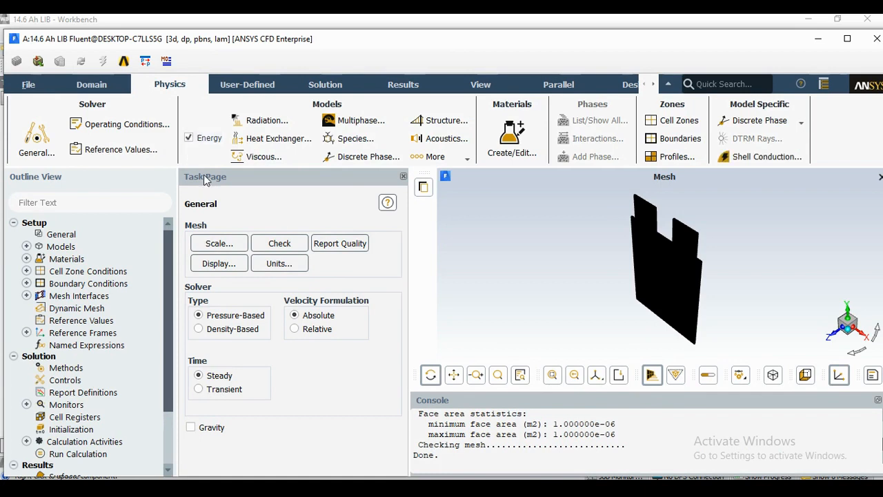
{"action": "left_click", "coordinate": [334, 88]}
{"action": "left_click", "coordinate": [158, 122]}
{"action": "left_click", "coordinate": [216, 341]}
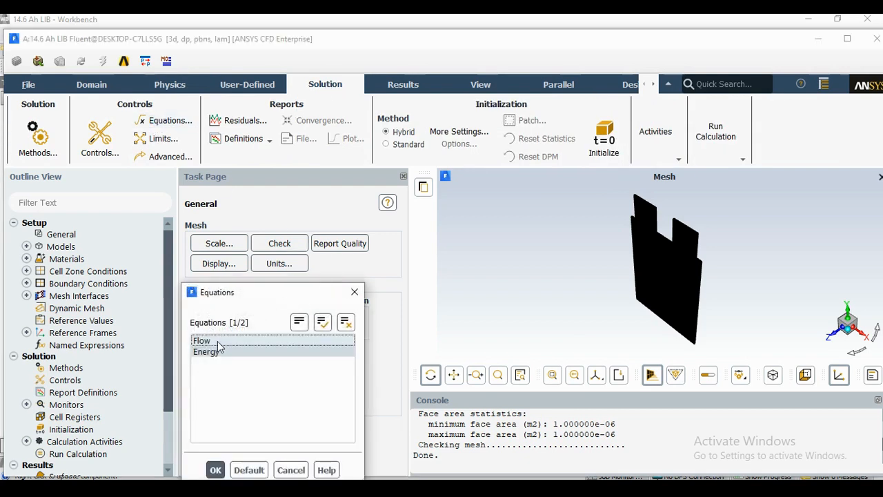
{"action": "left_click", "coordinate": [217, 469]}
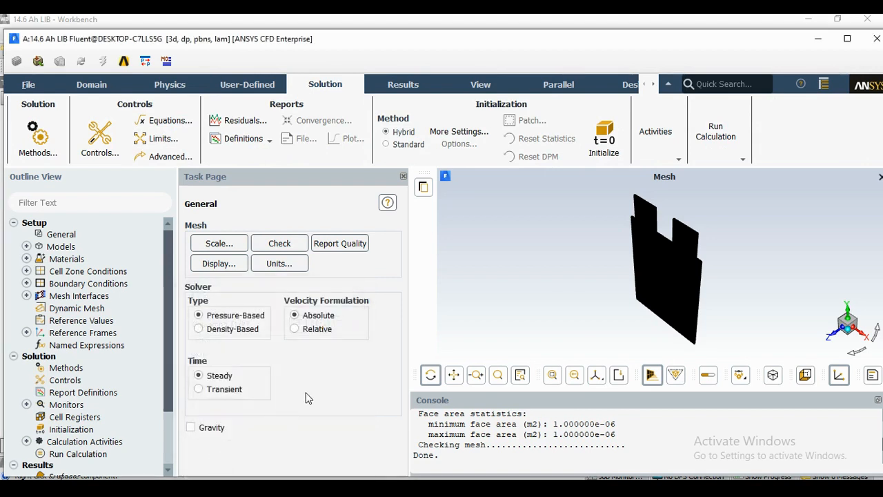
Set the solver time to transient and load add-on module 8, the Dual-Potential MSMD Battery Model, with define models addon-module
{"action": "left_click", "coordinate": [199, 391]}
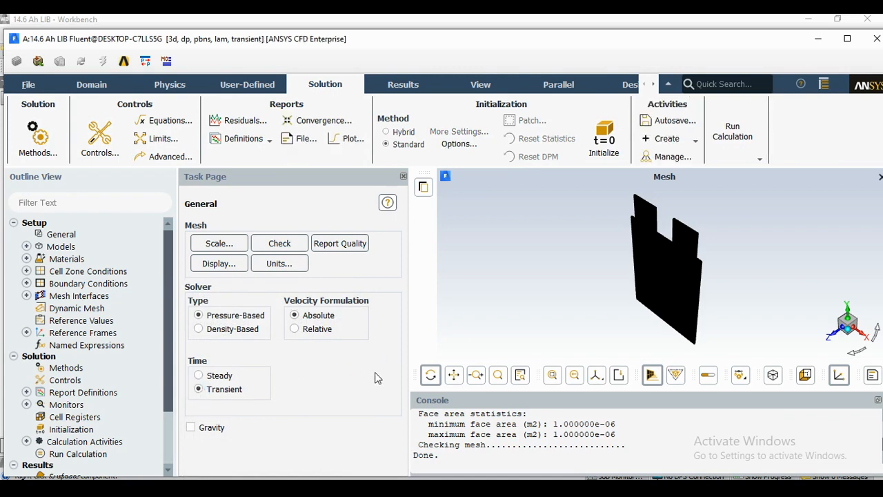
{"action": "left_click", "coordinate": [455, 466]}
{"action": "type", "text": "define models addon-module"}
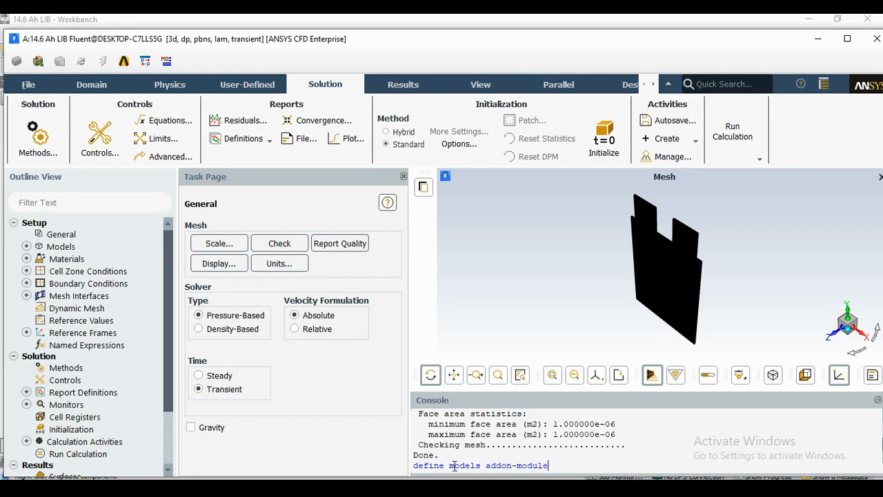
{"action": "key", "text": "Return"}
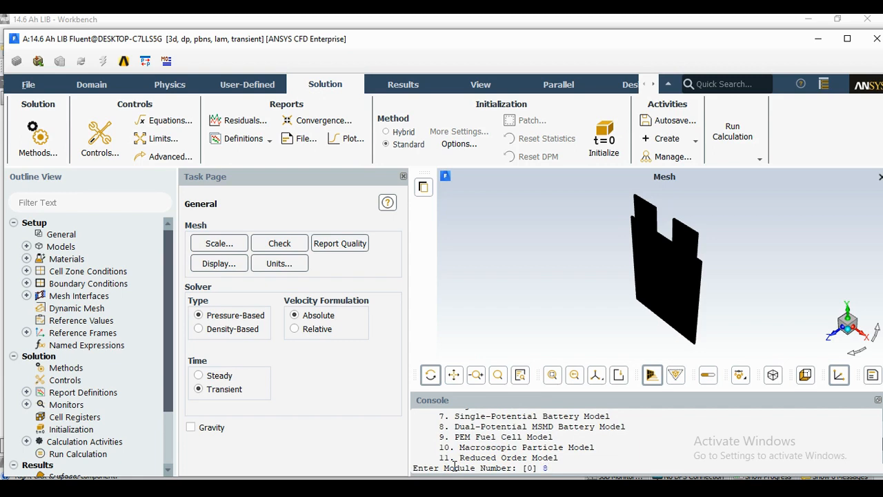
{"action": "type", "text": "8"}
{"action": "key", "text": "Return"}
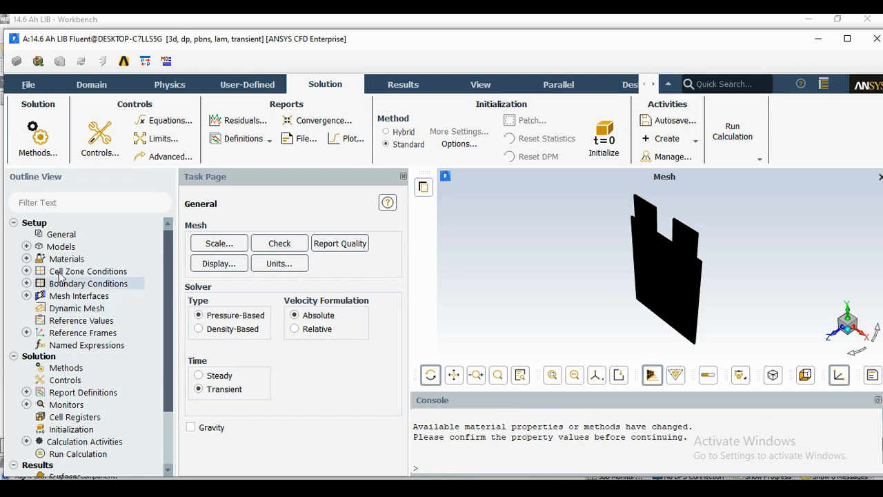
Enable the MSMD Battery Model and review its model options and NTGK polarization parameters
{"action": "double_click", "coordinate": [62, 246]}
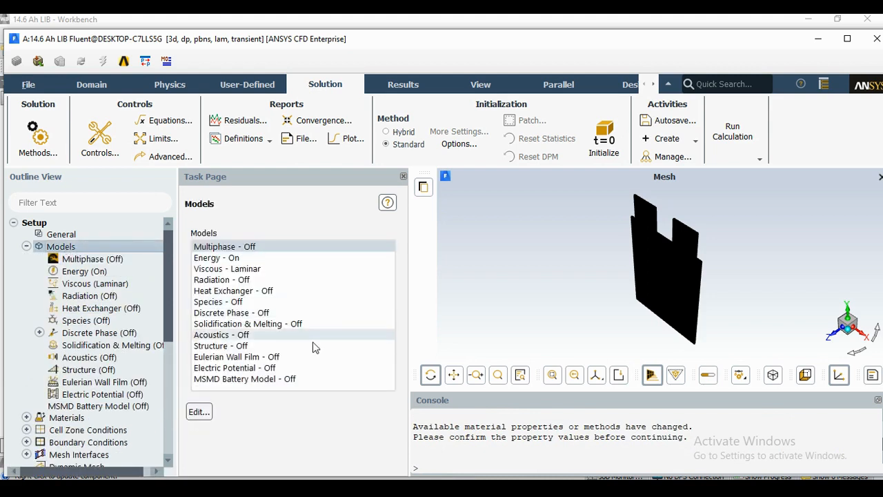
{"action": "left_click", "coordinate": [240, 380]}
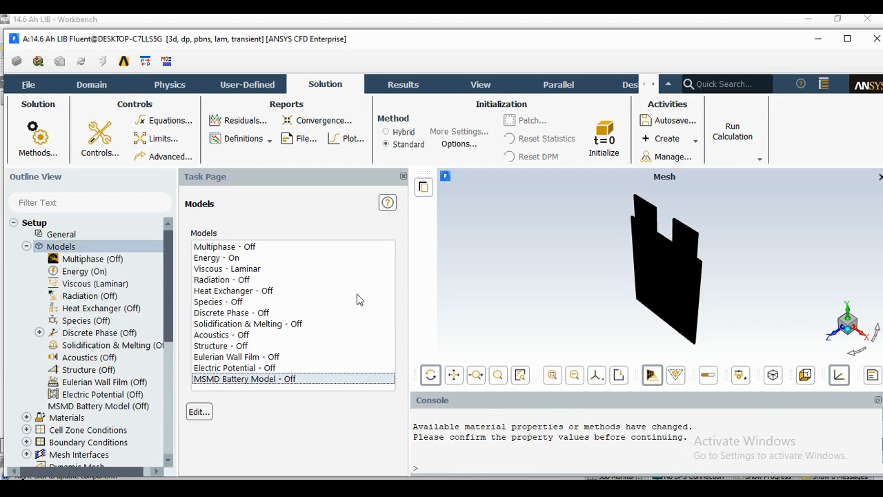
{"action": "left_click", "coordinate": [194, 313]}
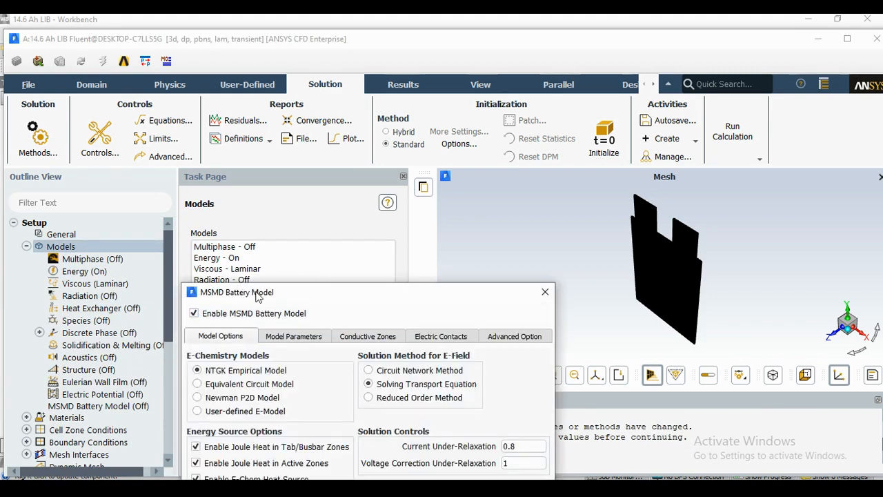
{"action": "left_click_drag", "start_coordinate": [268, 98], "coordinate": [250, 59]}
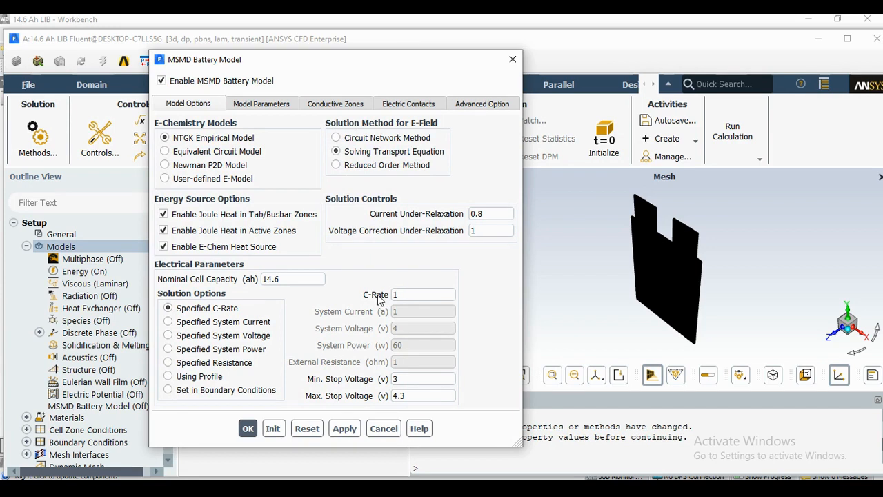
{"action": "left_click", "coordinate": [264, 109]}
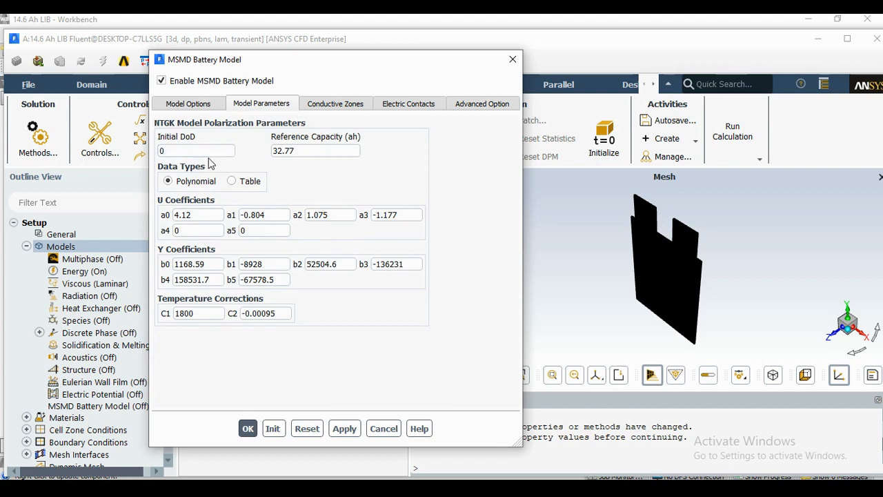
Assign cell_zone as the active component and n_zone and p_zone as the tab components of the battery model
{"action": "left_click", "coordinate": [334, 104]}
{"action": "left_click_drag", "start_coordinate": [636, 63], "coordinate": [530, 70]}
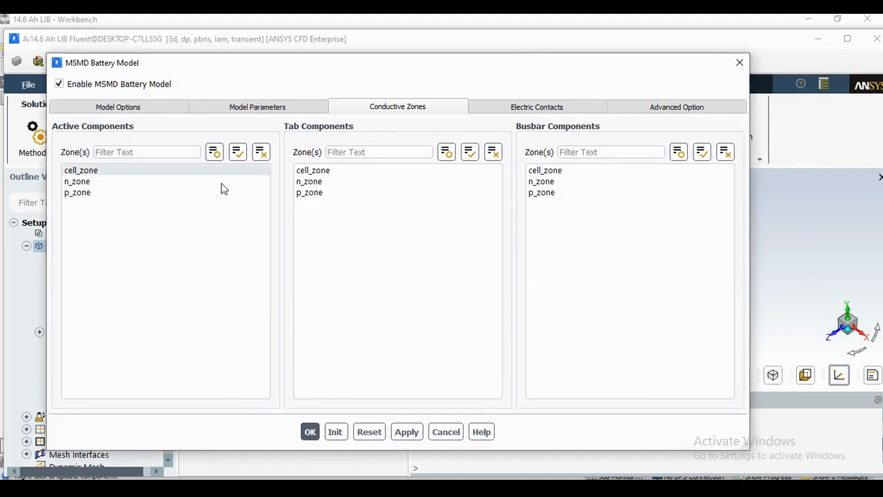
{"action": "left_click", "coordinate": [77, 171]}
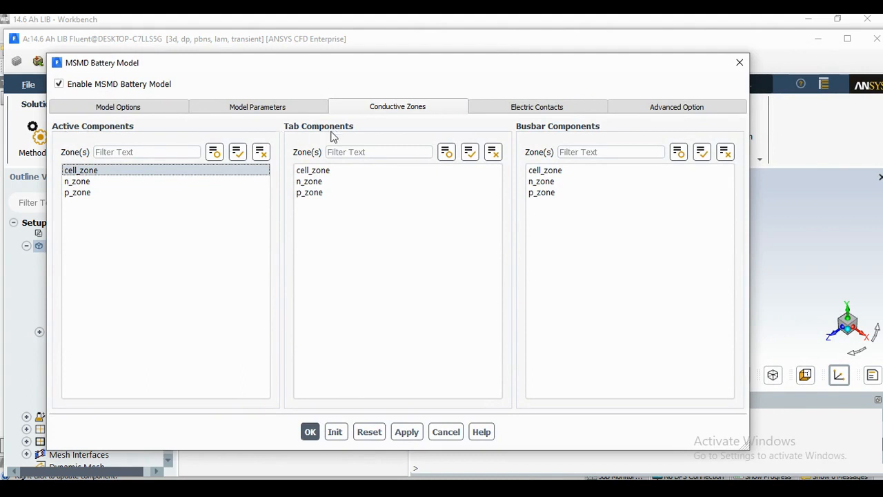
{"action": "left_click", "coordinate": [314, 183]}
{"action": "left_click", "coordinate": [315, 192]}
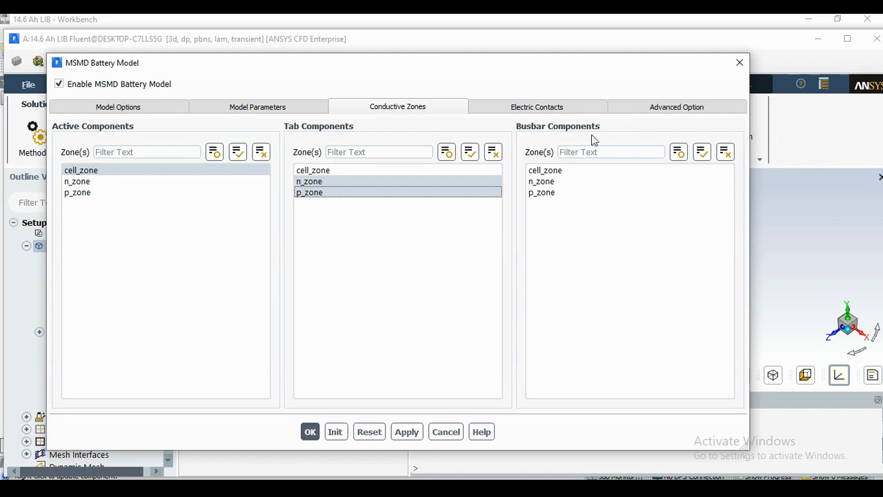
Set n_tab as the negative tab and p_tab as the positive tab in the battery's external connectors
{"action": "left_click", "coordinate": [532, 110]}
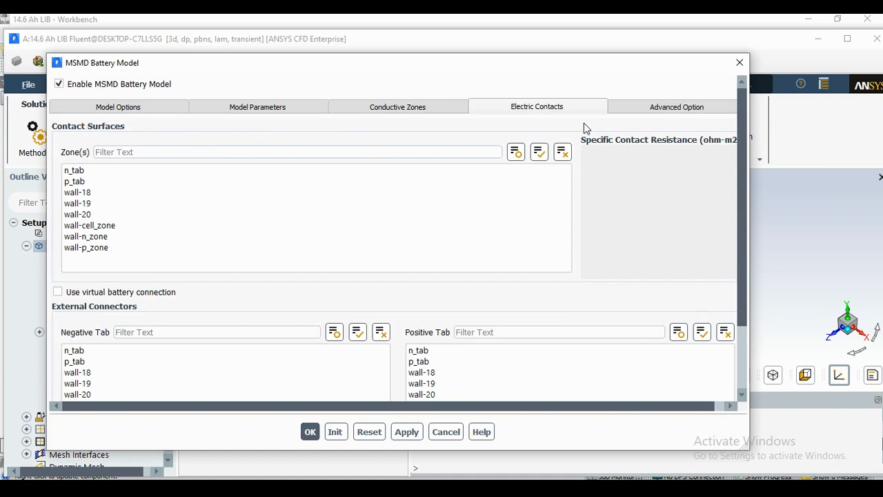
{"action": "left_click", "coordinate": [97, 351]}
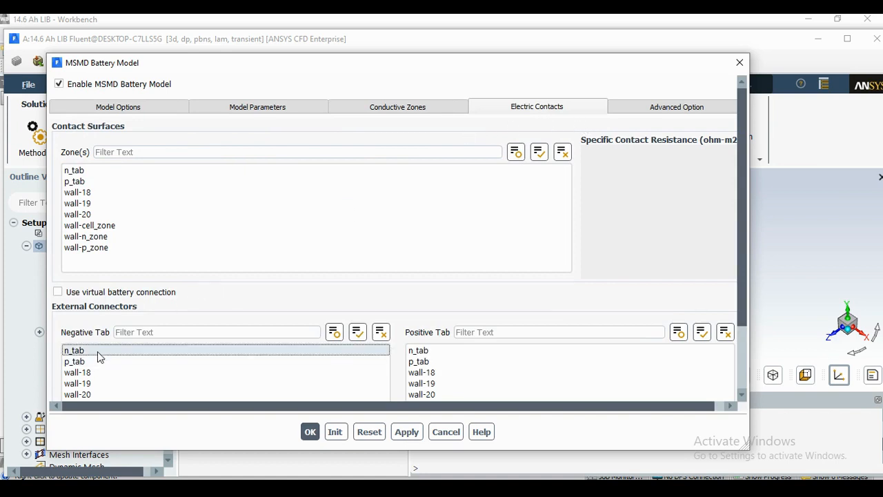
{"action": "left_click", "coordinate": [461, 363]}
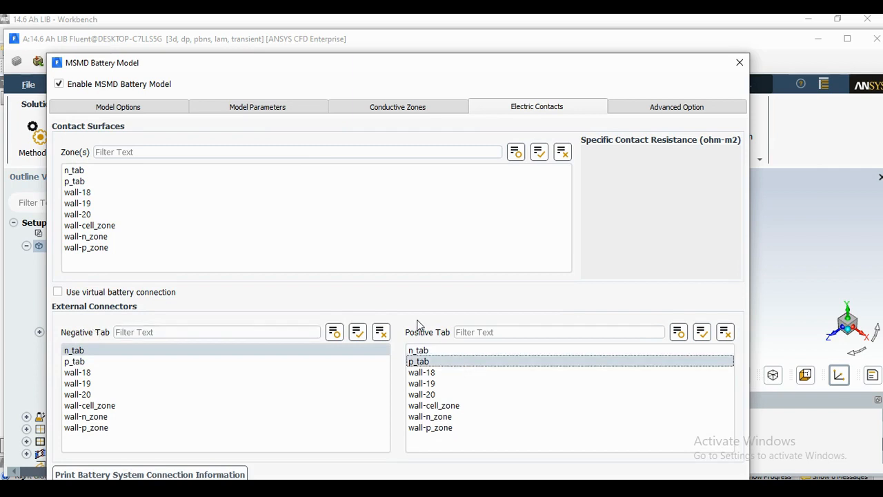
Print the battery system connection information to the console and accept the MSMD battery model settings
{"action": "left_click_drag", "start_coordinate": [384, 69], "coordinate": [400, 44]}
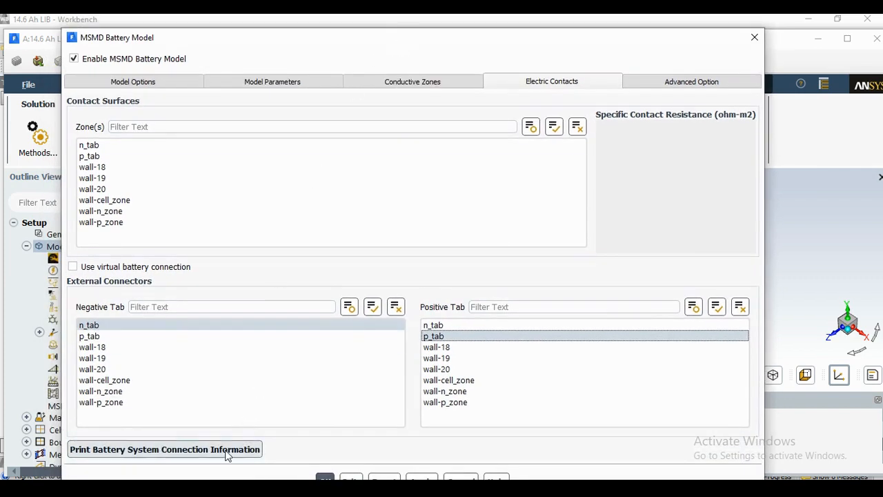
{"action": "left_click", "coordinate": [133, 449]}
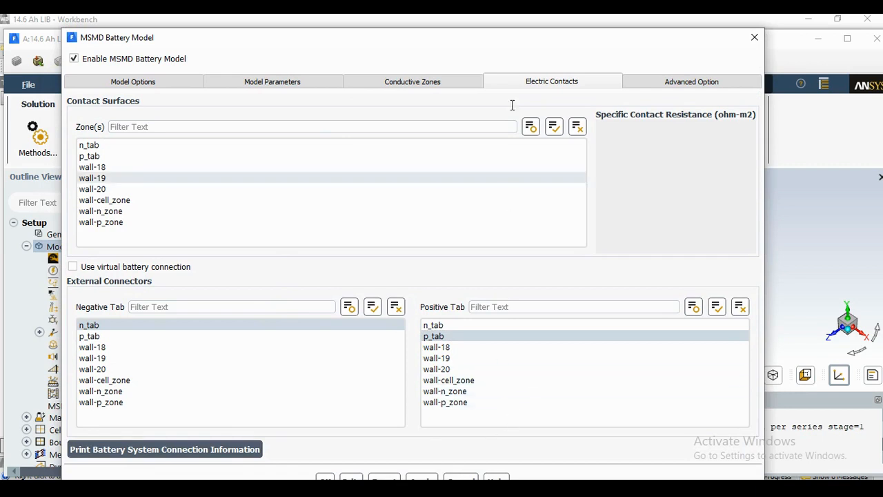
{"action": "left_click_drag", "start_coordinate": [549, 35], "coordinate": [135, 40]}
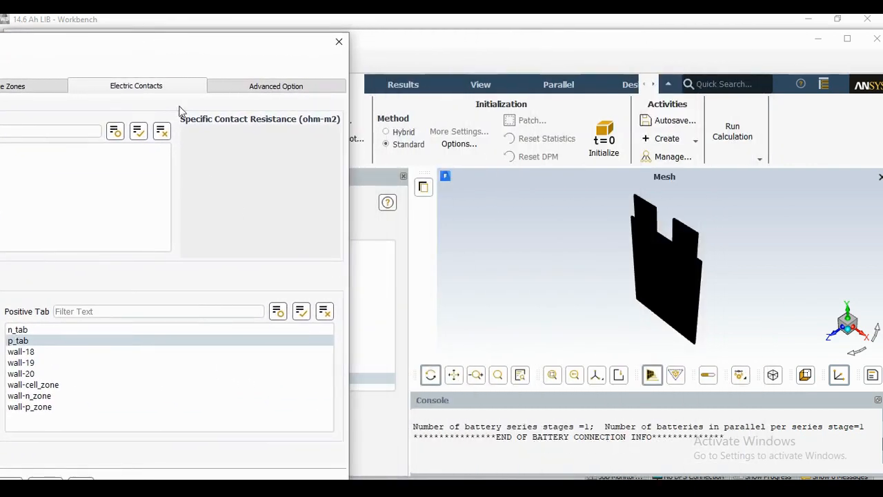
{"action": "left_click_drag", "start_coordinate": [148, 44], "coordinate": [605, 28]}
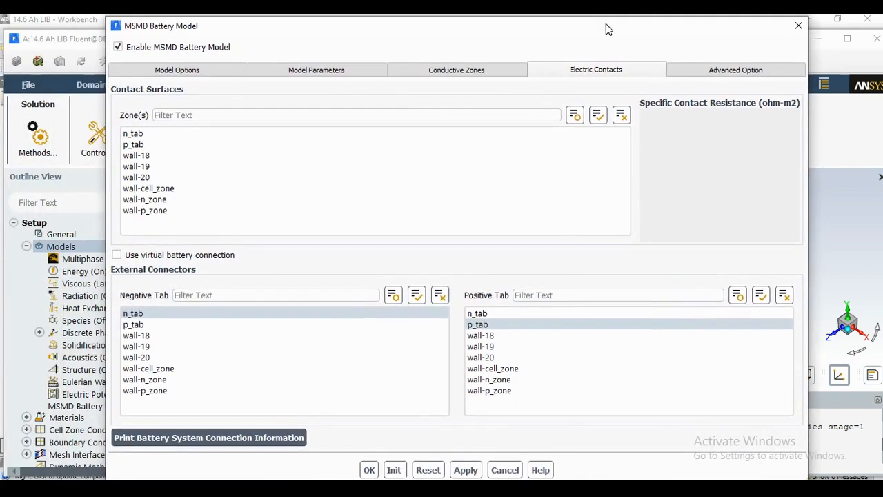
{"action": "left_click", "coordinate": [369, 470]}
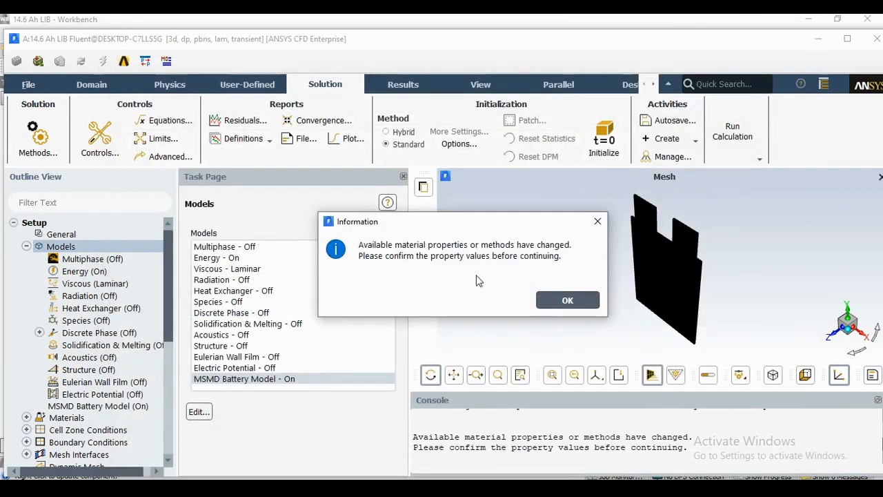
{"action": "left_click", "coordinate": [562, 300]}
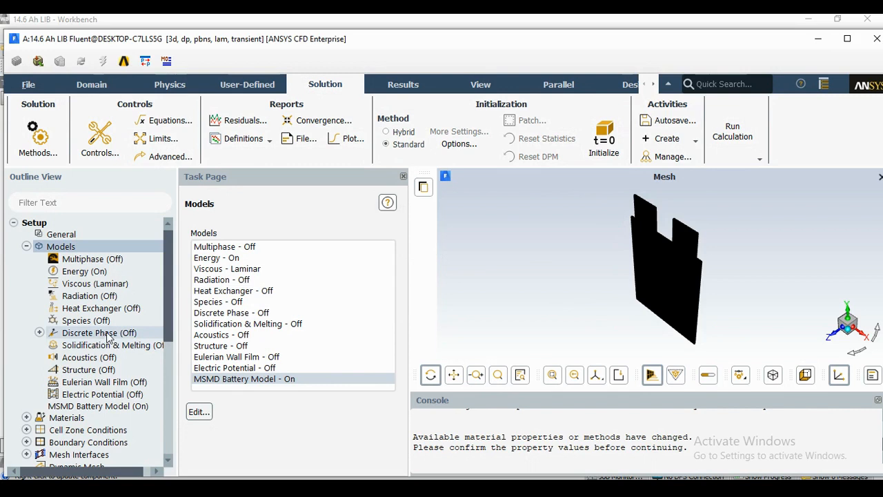
Edit the solid material aluminum, changing its name to active_material and its chemical formula to a_m
{"action": "scroll", "coordinate": [109, 338], "scroll_direction": "down", "scroll_amount": 1}
{"action": "scroll", "coordinate": [109, 337], "scroll_direction": "down", "scroll_amount": 1}
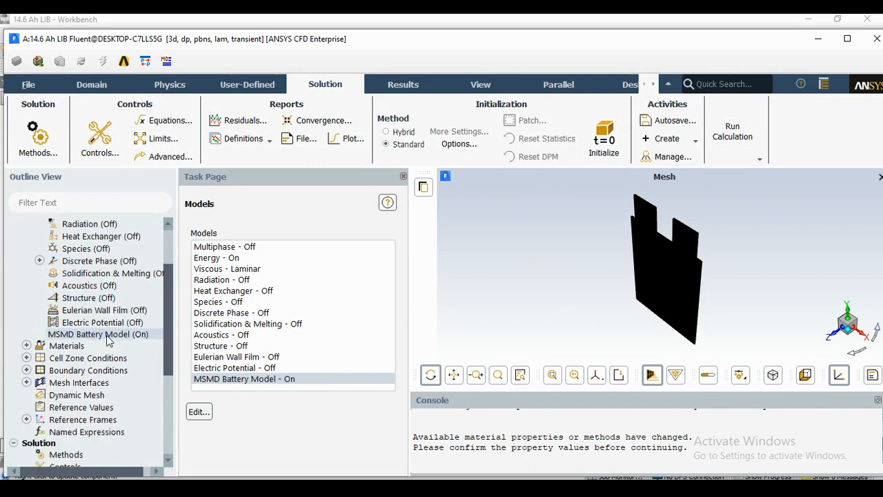
{"action": "left_click", "coordinate": [67, 345]}
{"action": "double_click", "coordinate": [248, 280]}
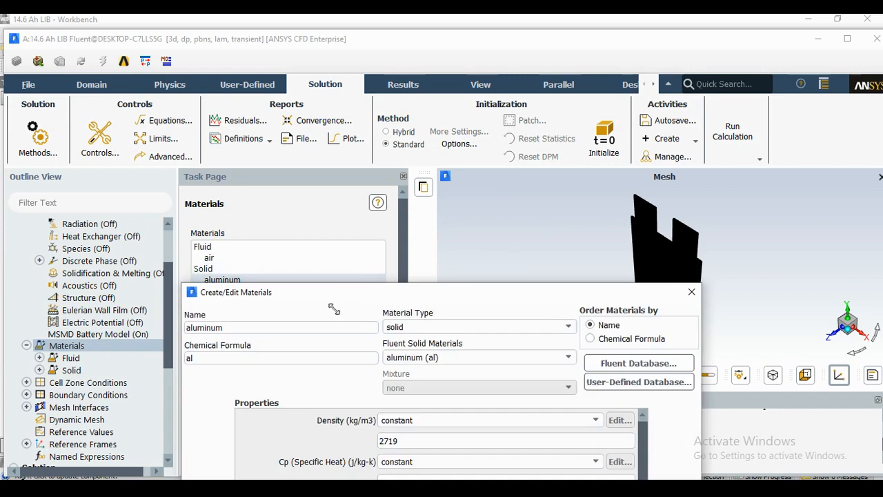
{"action": "left_click_drag", "start_coordinate": [339, 293], "coordinate": [274, 74]}
{"action": "left_click", "coordinate": [160, 111]}
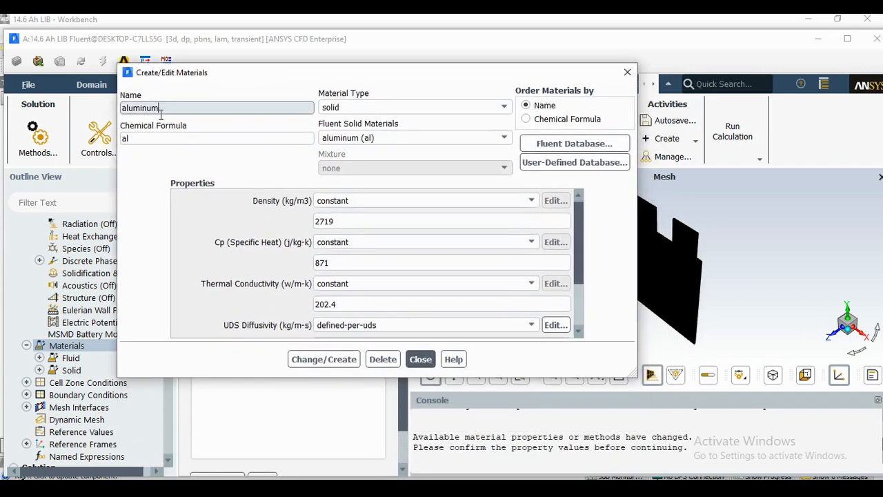
{"action": "left_click_drag", "start_coordinate": [161, 115], "coordinate": [98, 122]}
{"action": "type", "text": "active_material"}
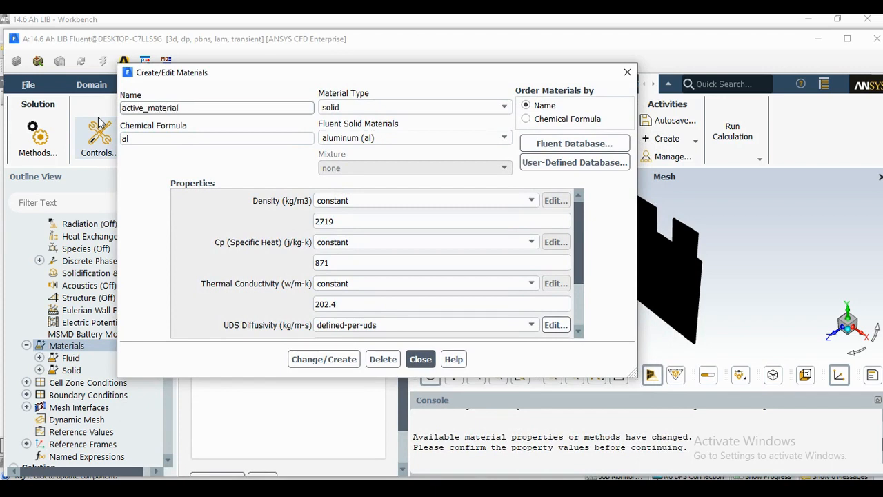
{"action": "double_click", "coordinate": [149, 137]}
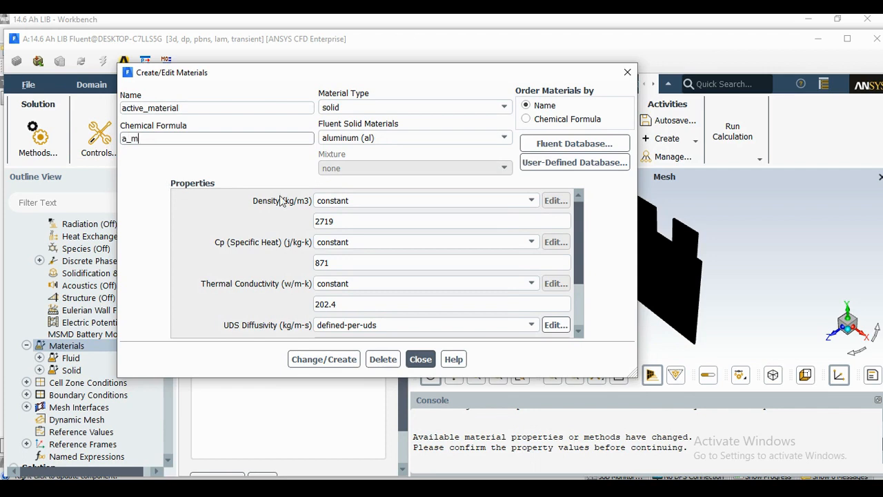
Set the density of active_material to 2092 kg/m3 and choose defined-per-uds for its UDS diffusivity
{"action": "left_click_drag", "start_coordinate": [357, 222], "coordinate": [297, 225]}
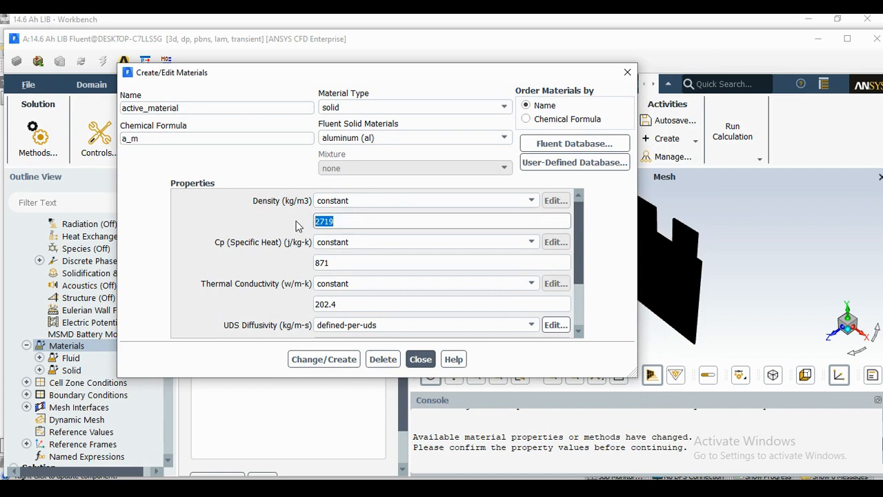
{"action": "type", "text": "2092"}
{"action": "scroll", "coordinate": [284, 249], "scroll_direction": "down", "scroll_amount": 2}
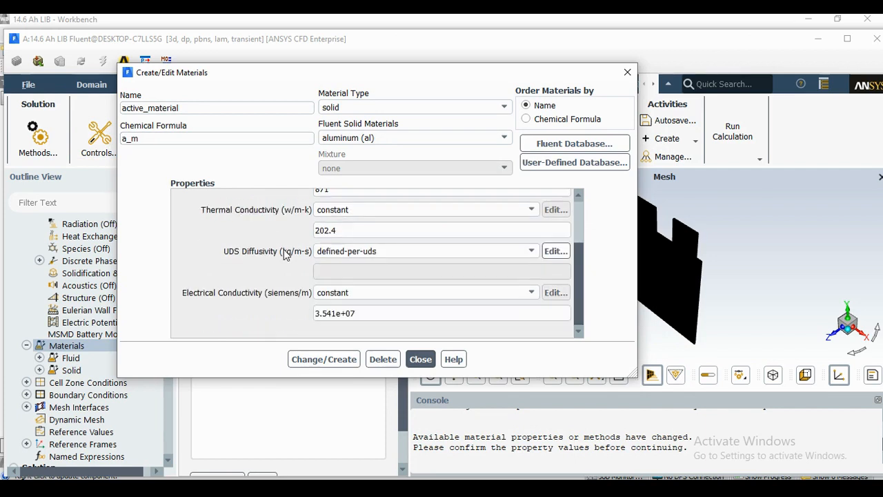
{"action": "left_click", "coordinate": [397, 251]}
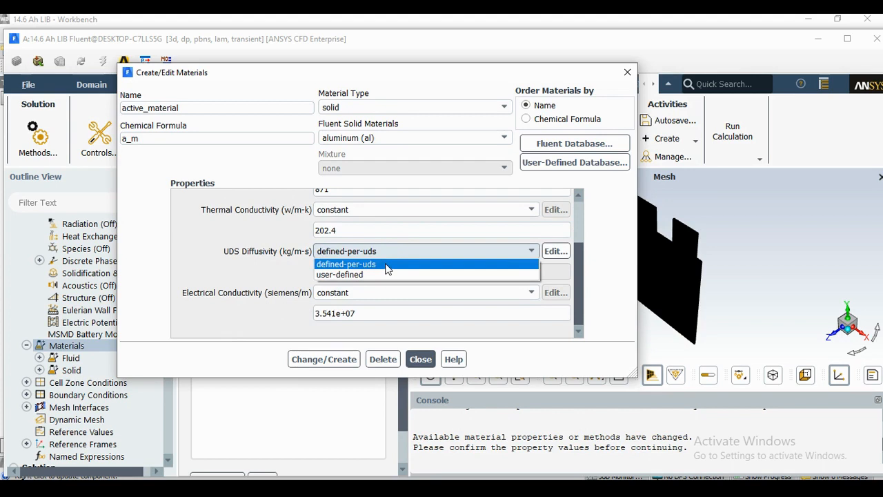
{"action": "left_click", "coordinate": [386, 268]}
{"action": "left_click_drag", "start_coordinate": [323, 238], "coordinate": [363, 93]}
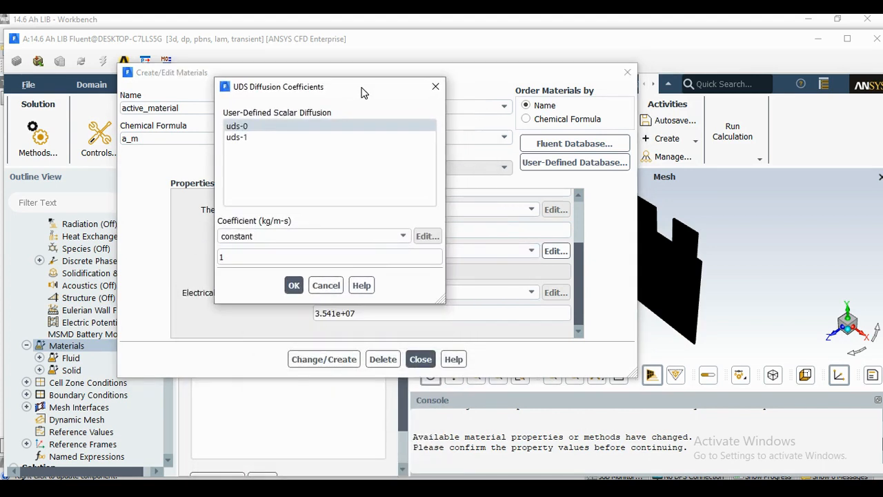
Set the constant diffusion coefficient of uds-0 to 1.19e6 kg/m-s for active_material
{"action": "left_click", "coordinate": [264, 128]}
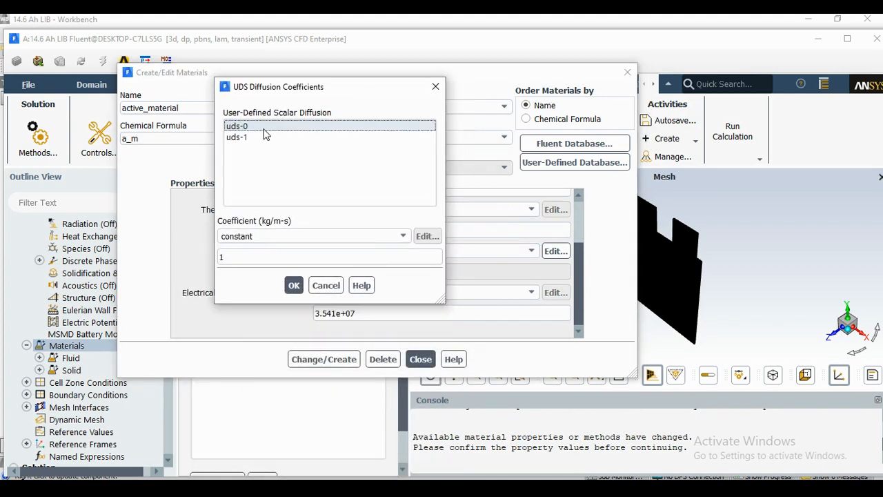
{"action": "left_click", "coordinate": [245, 258]}
{"action": "left_click", "coordinate": [222, 257]}
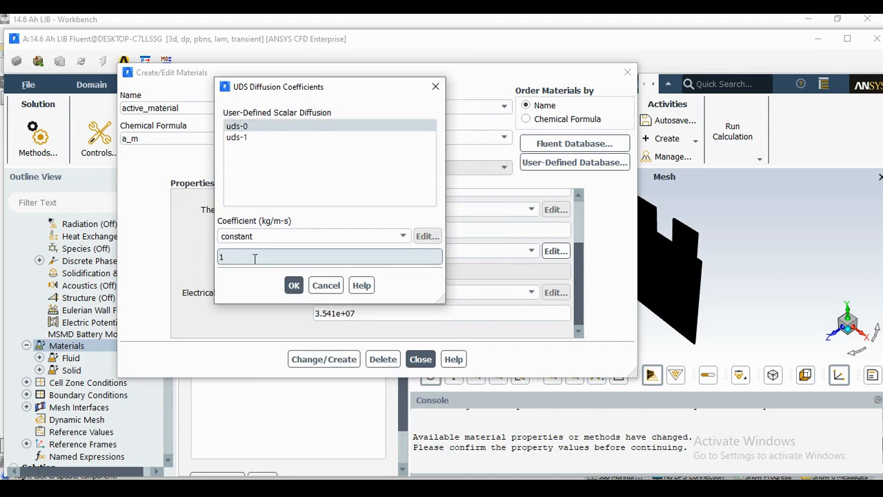
{"action": "double_click", "coordinate": [255, 258]}
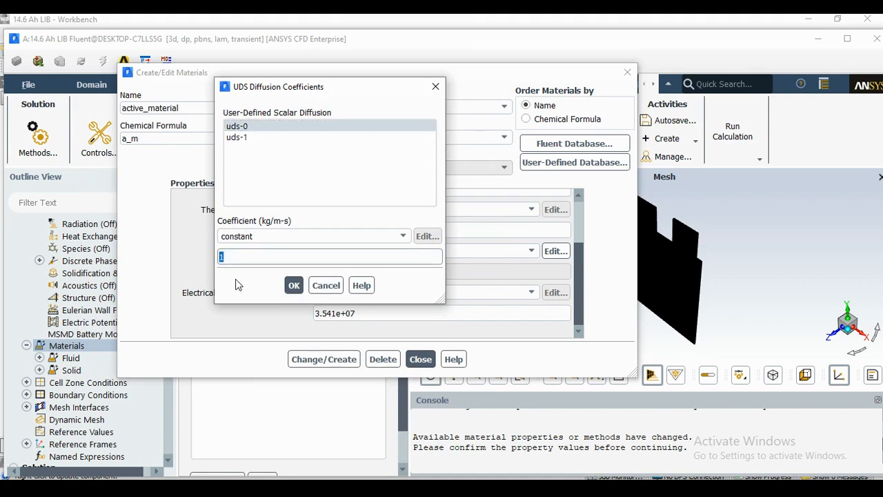
{"action": "type", "text": "1.19e6"}
Set the uds-1 diffusion coefficient to 9.83e5 kg/m-s and save active_material, overwriting aluminum
{"action": "left_click", "coordinate": [273, 138]}
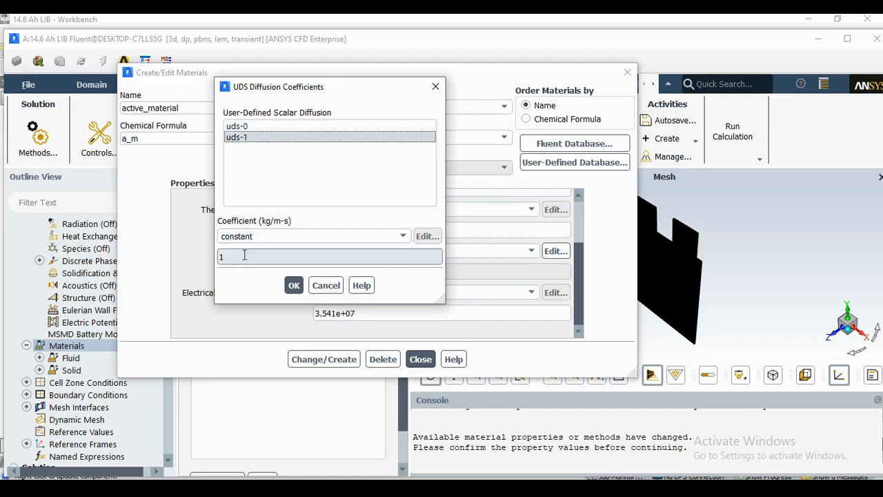
{"action": "double_click", "coordinate": [221, 257]}
{"action": "type", "text": "9."}
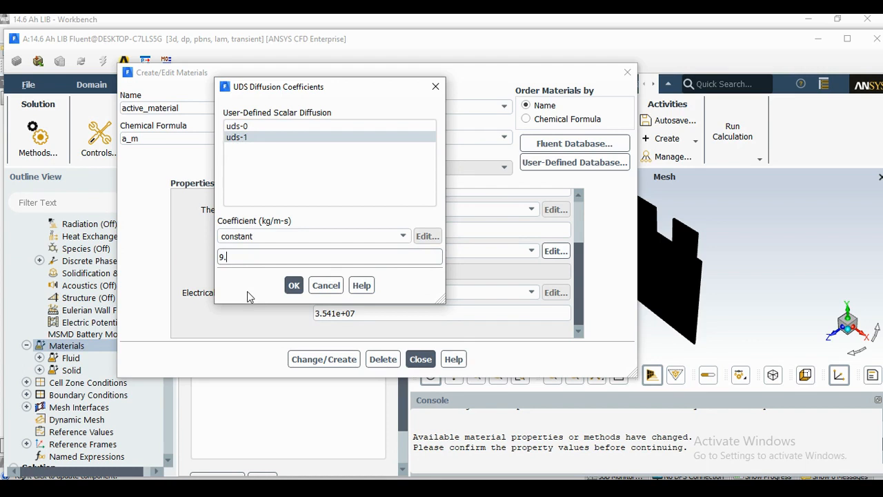
{"action": "type", "text": "83e5"}
{"action": "left_click", "coordinate": [294, 286]}
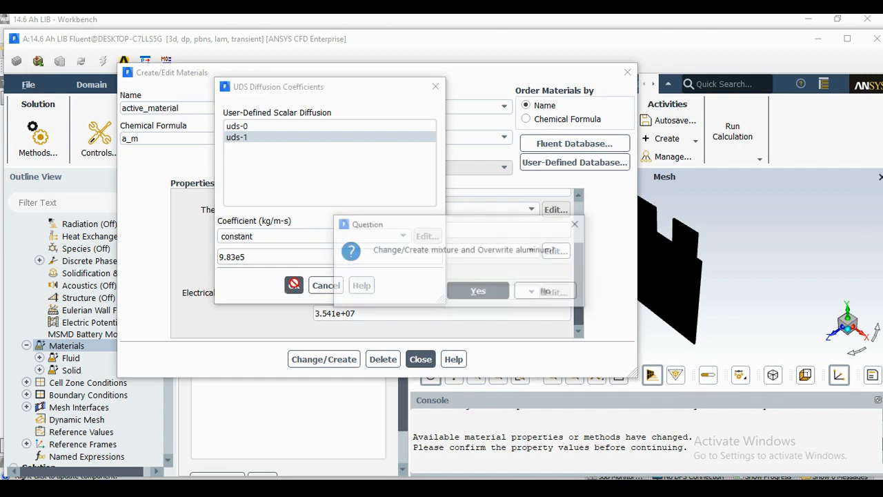
{"action": "left_click", "coordinate": [474, 292]}
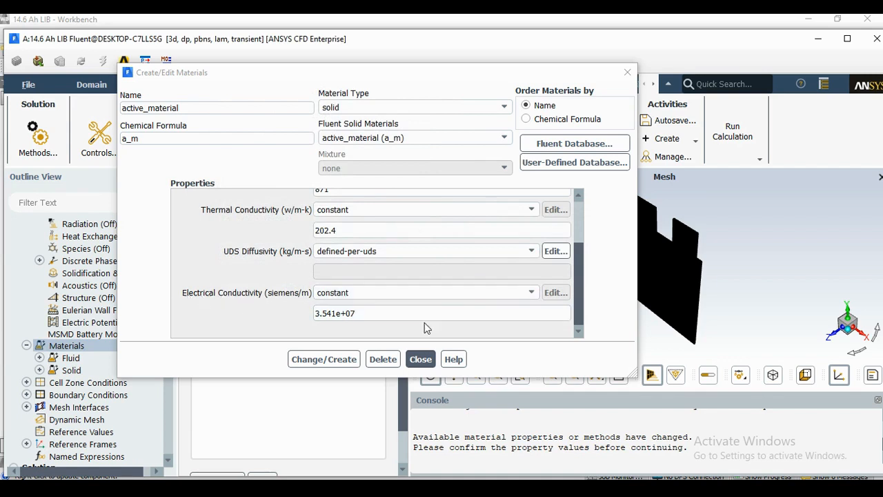
{"action": "left_click", "coordinate": [337, 364]}
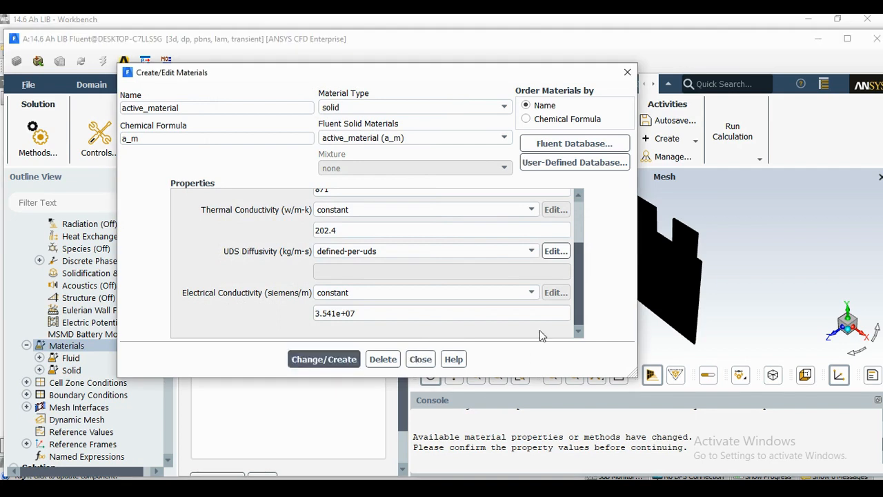
{"action": "left_click", "coordinate": [422, 361]}
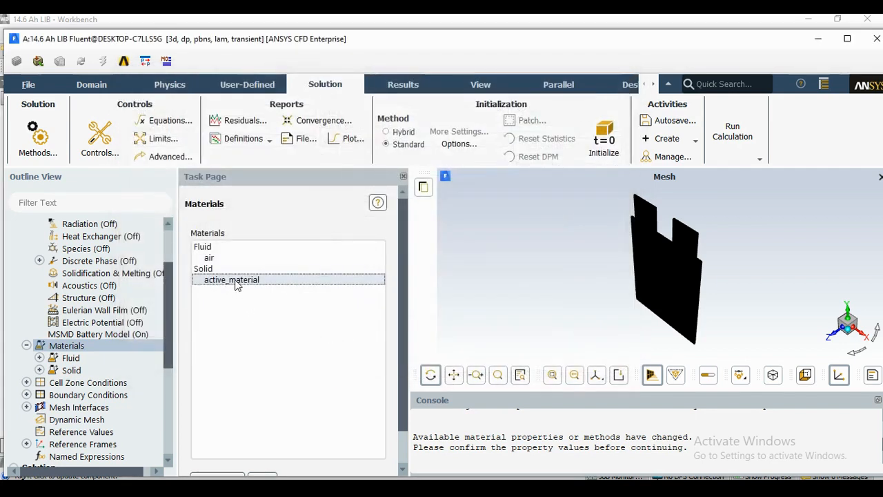
Copy the solid material copper (cu) from the Fluent database into the case materials
{"action": "double_click", "coordinate": [297, 280]}
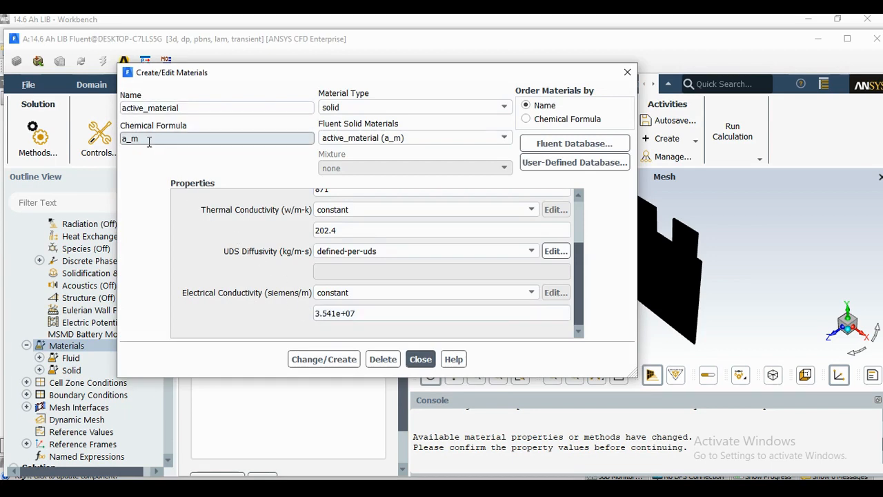
{"action": "scroll", "coordinate": [290, 250], "scroll_direction": "up", "scroll_amount": 3}
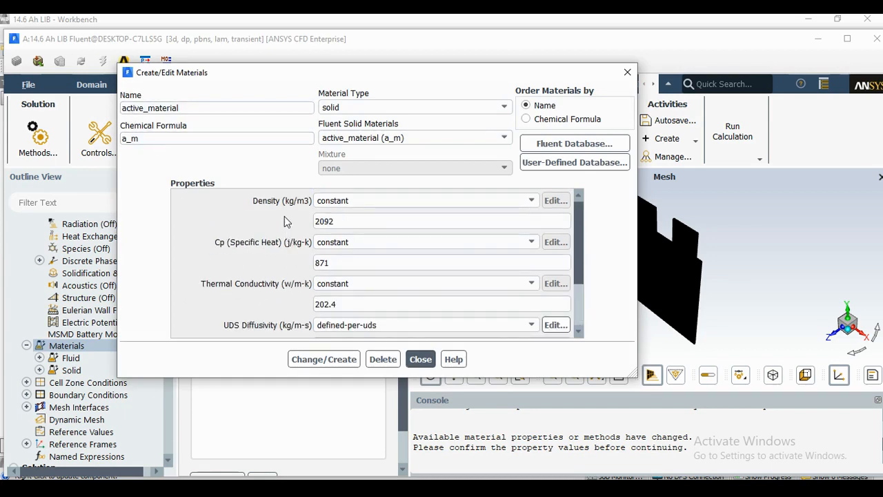
{"action": "scroll", "coordinate": [284, 241], "scroll_direction": "down", "scroll_amount": 3}
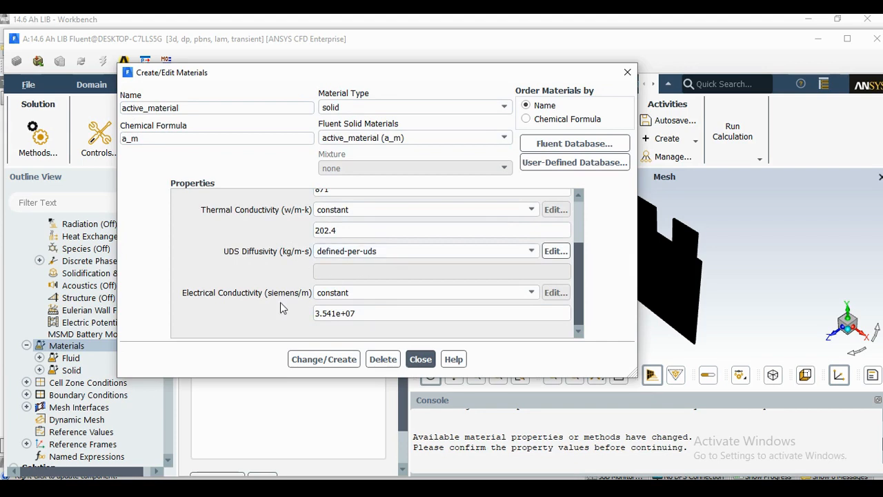
{"action": "left_click", "coordinate": [594, 144]}
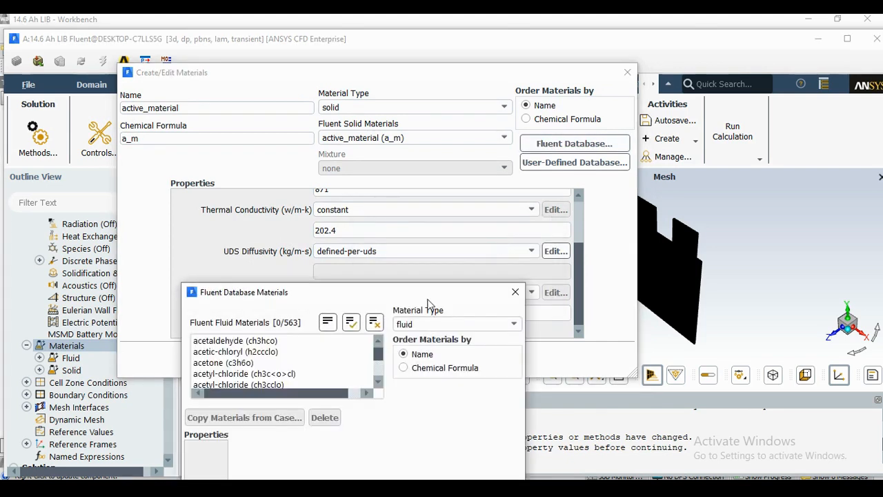
{"action": "left_click_drag", "start_coordinate": [378, 298], "coordinate": [417, 116]}
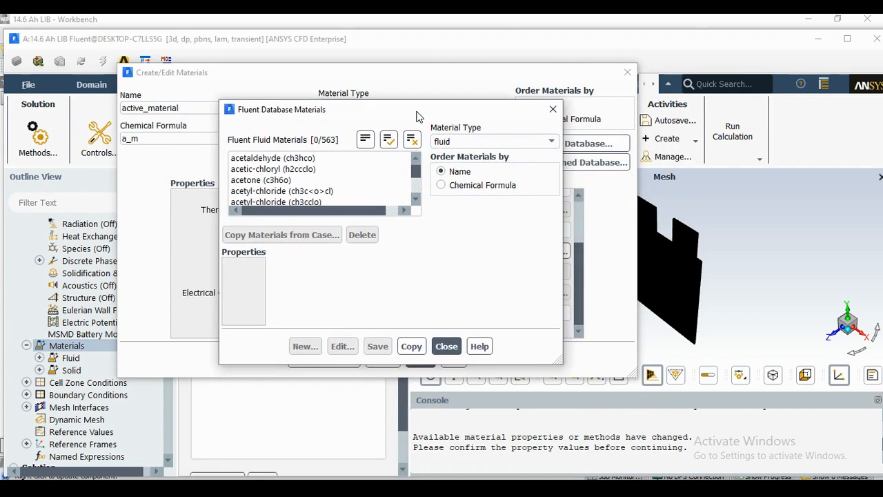
{"action": "left_click", "coordinate": [464, 141]}
{"action": "left_click", "coordinate": [444, 165]}
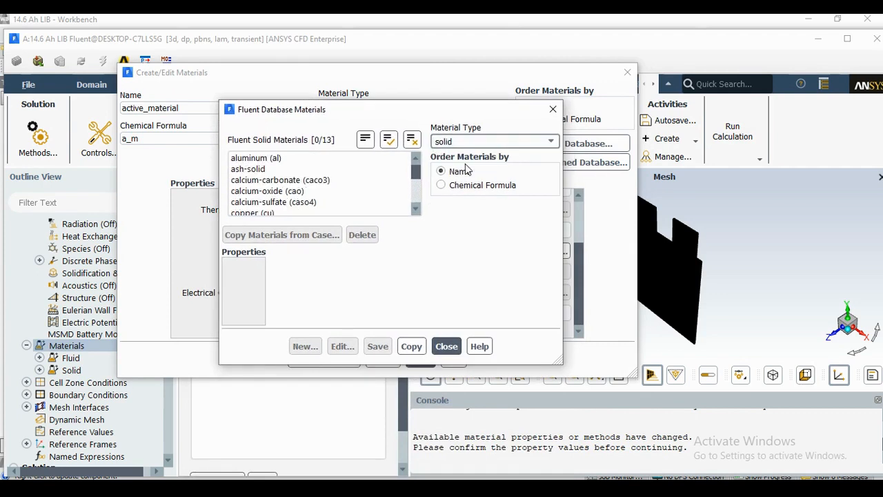
{"action": "scroll", "coordinate": [416, 178], "scroll_direction": "down", "scroll_amount": 2}
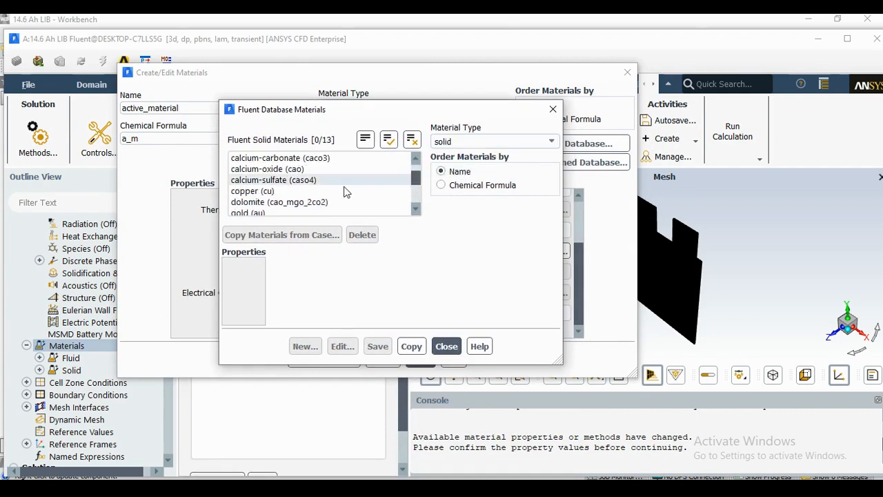
{"action": "left_click", "coordinate": [276, 191]}
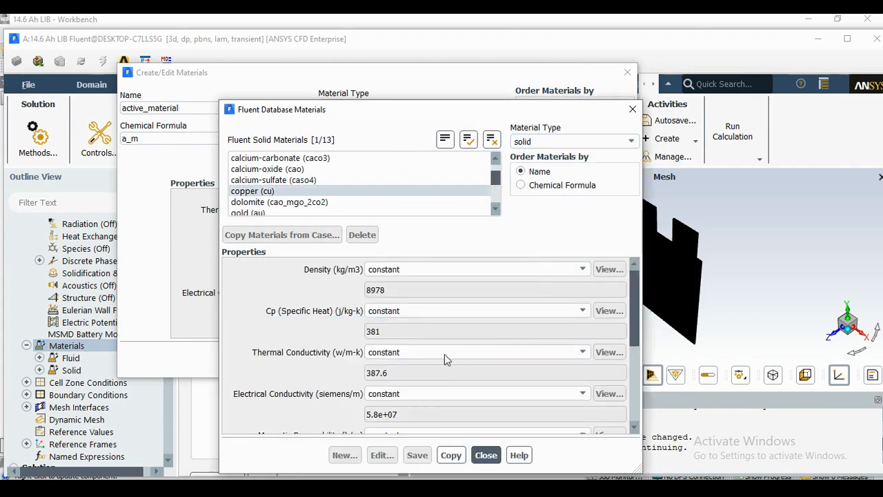
{"action": "left_click", "coordinate": [450, 455]}
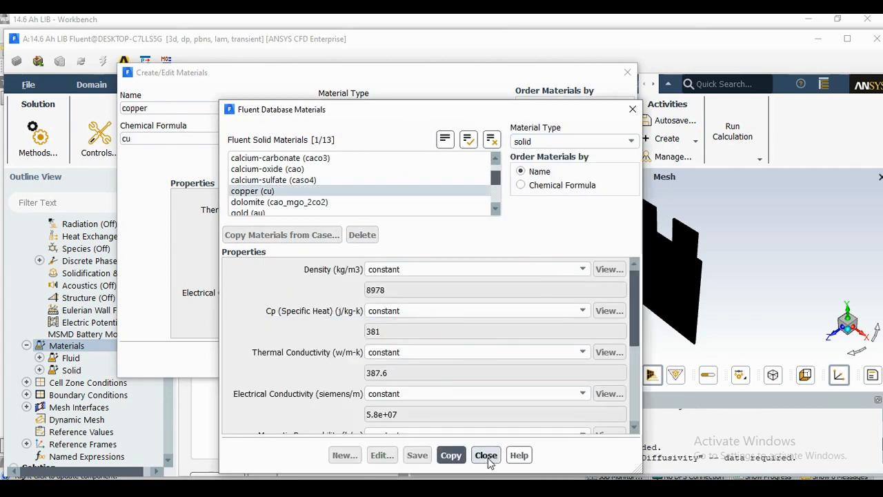
{"action": "left_click", "coordinate": [486, 455]}
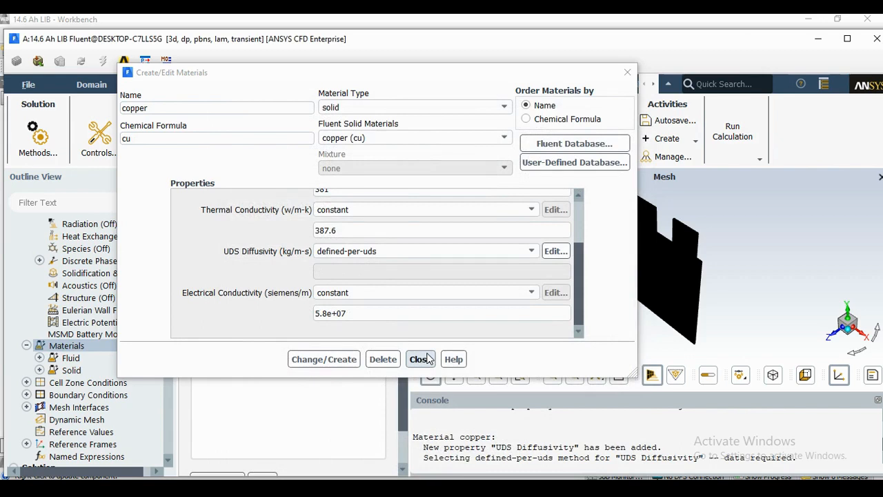
{"action": "left_click", "coordinate": [422, 359]}
Edit the solid material copper, changing its name to tab_material and its chemical formula to t_m
{"action": "double_click", "coordinate": [231, 280]}
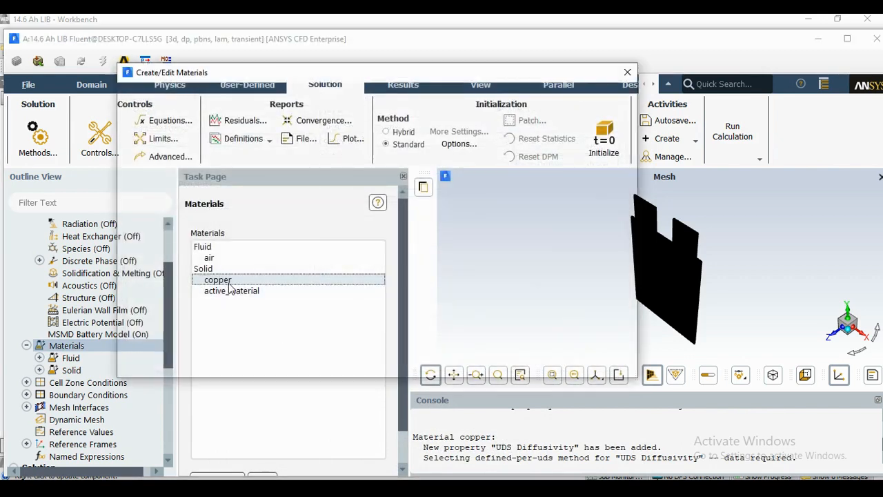
{"action": "double_click", "coordinate": [168, 110]}
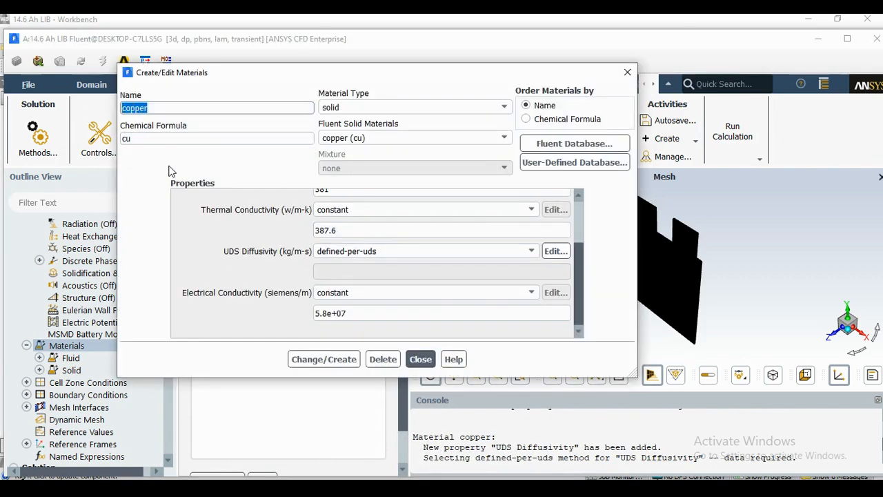
{"action": "type", "text": "tab_material"}
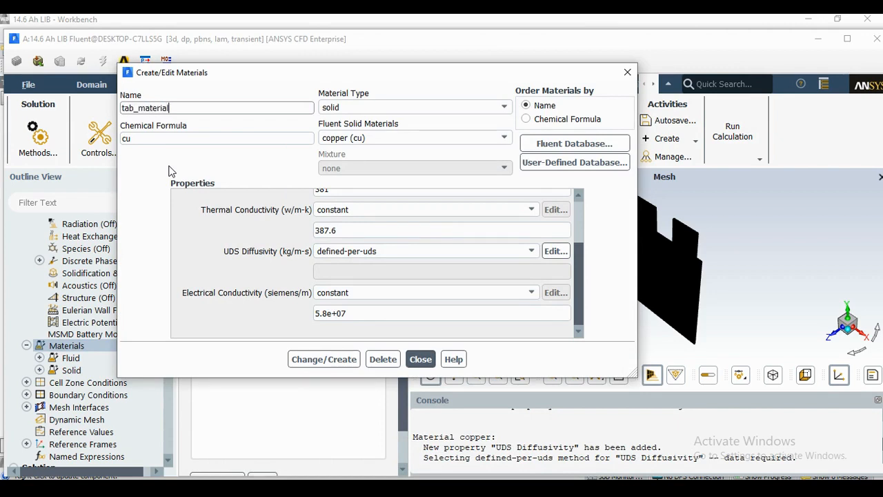
{"action": "double_click", "coordinate": [156, 138]}
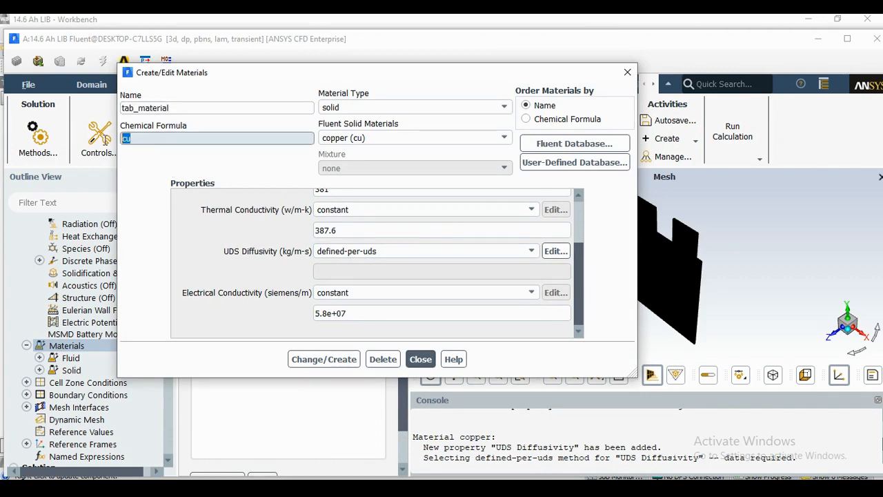
{"action": "type", "text": "t_m"}
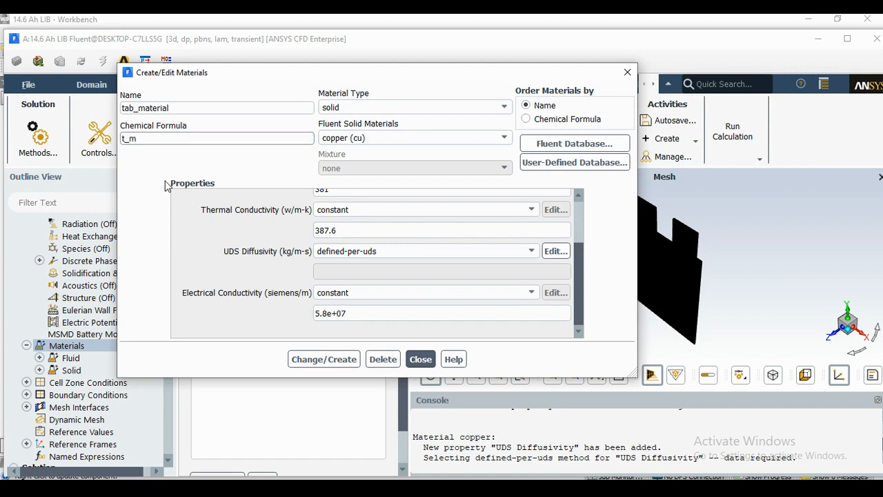
Set the UDS diffusivity of tab_material to the user-defined function battery_e_cond::msmdbatt and overwrite copper
{"action": "scroll", "coordinate": [280, 289], "scroll_direction": "up", "scroll_amount": 3}
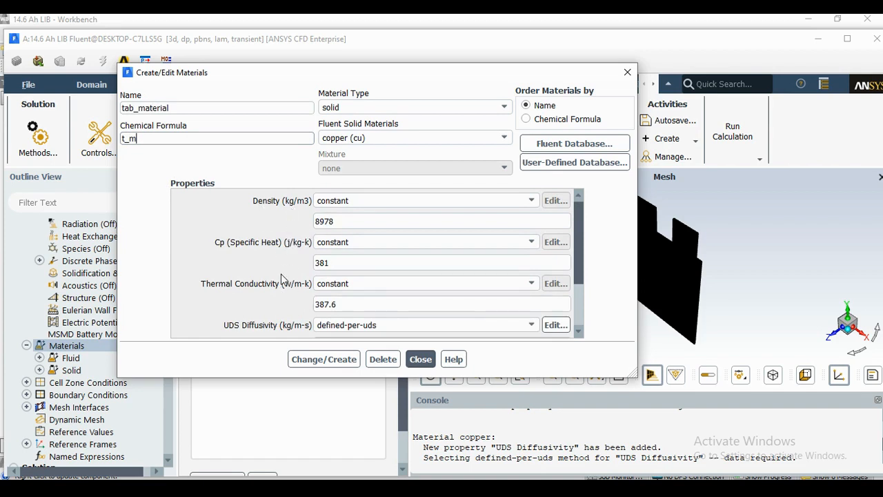
{"action": "scroll", "coordinate": [281, 276], "scroll_direction": "down", "scroll_amount": 1}
{"action": "scroll", "coordinate": [281, 275], "scroll_direction": "down", "scroll_amount": 1}
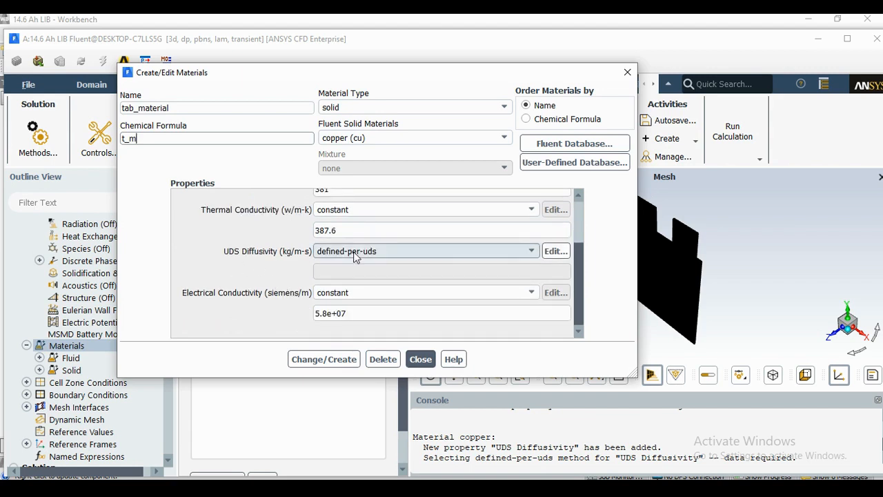
{"action": "left_click", "coordinate": [391, 252]}
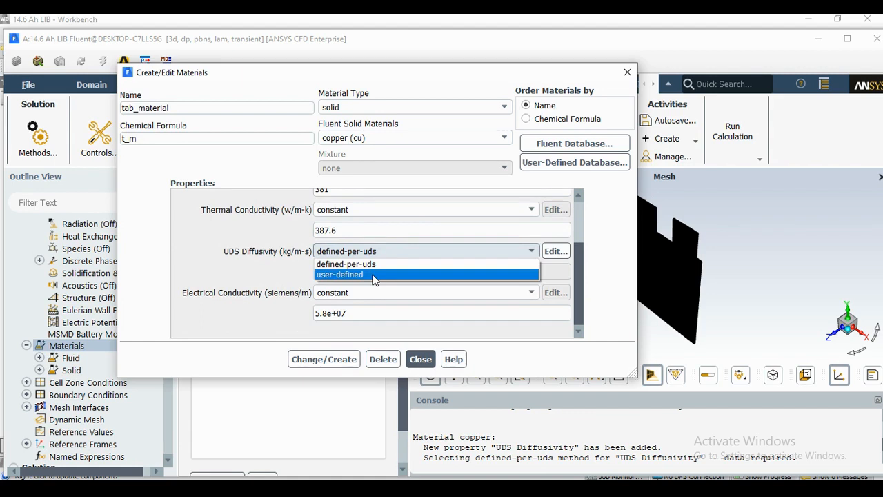
{"action": "left_click", "coordinate": [373, 274]}
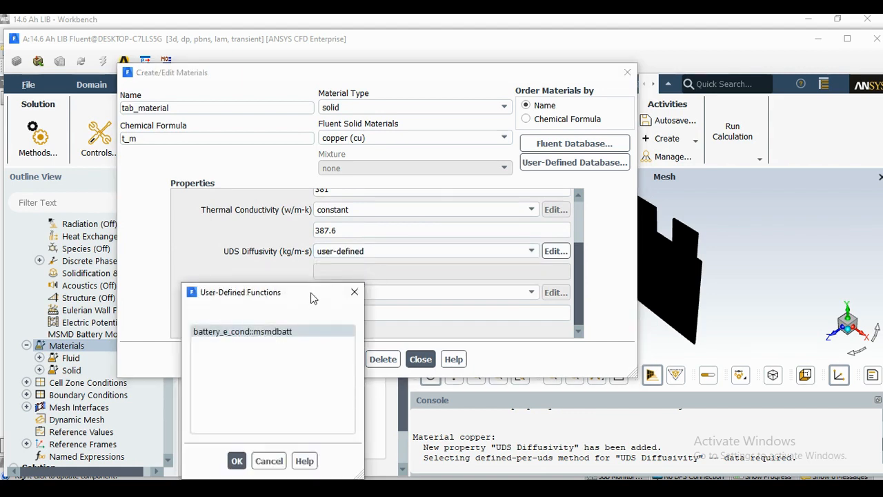
{"action": "left_click_drag", "start_coordinate": [307, 301], "coordinate": [377, 115]}
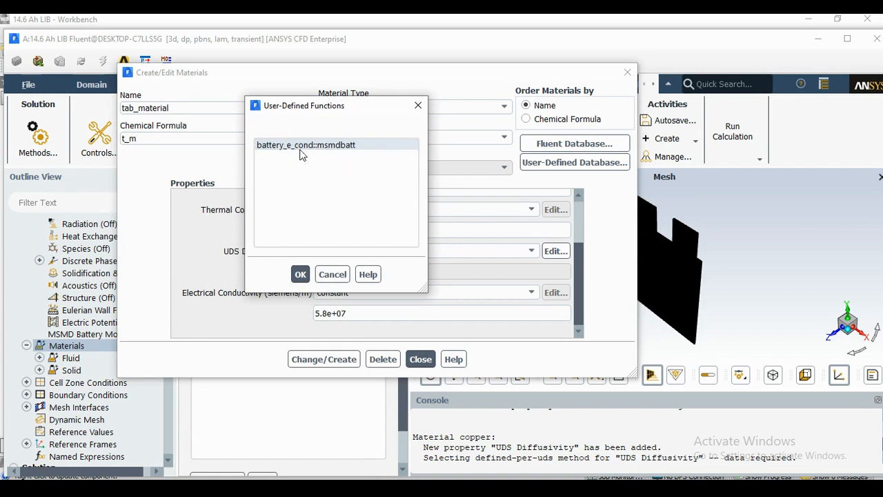
{"action": "left_click", "coordinate": [300, 274]}
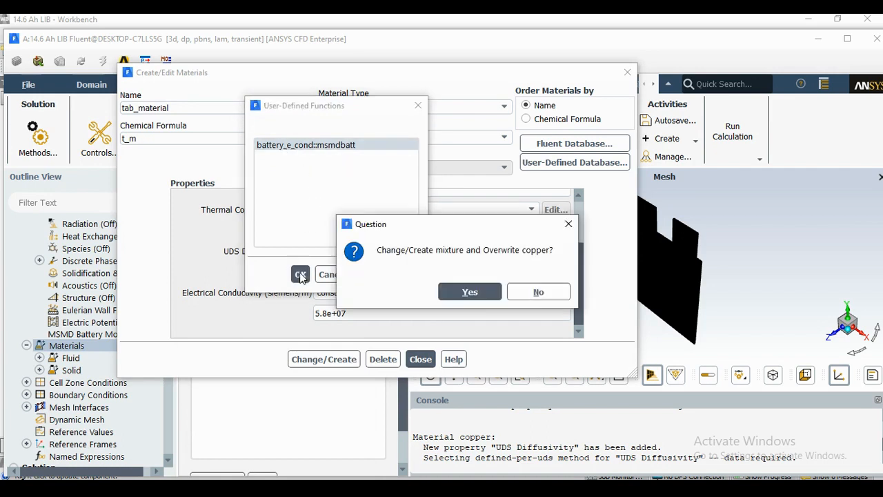
{"action": "left_click", "coordinate": [485, 294]}
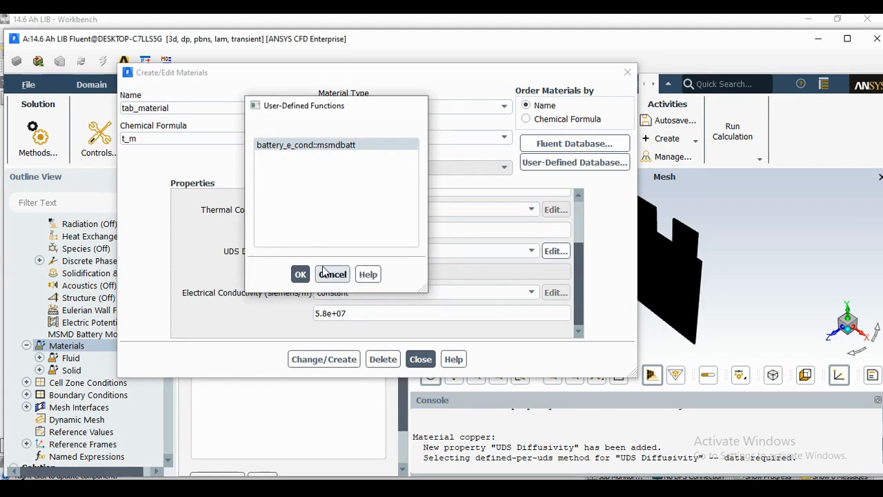
Set the electrical conductivity of active_material to a constant 1e7 siemens/m and save the material
{"action": "left_click", "coordinate": [331, 274]}
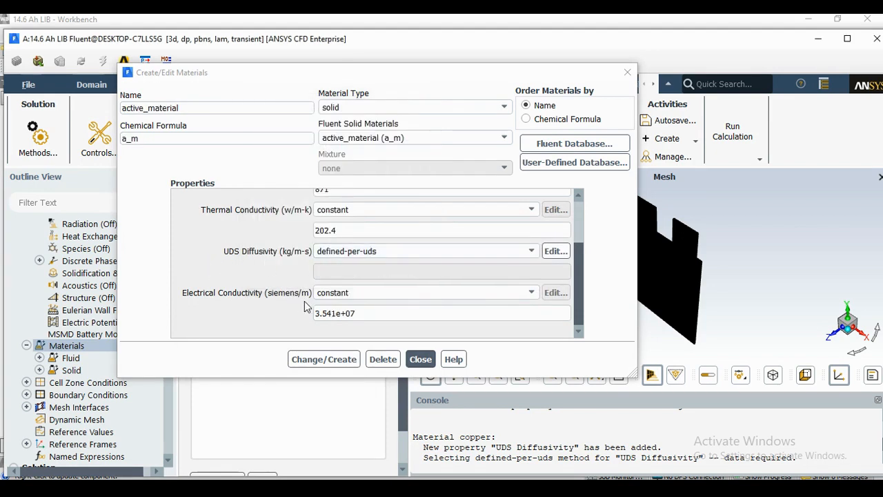
{"action": "left_click_drag", "start_coordinate": [369, 310], "coordinate": [262, 316]}
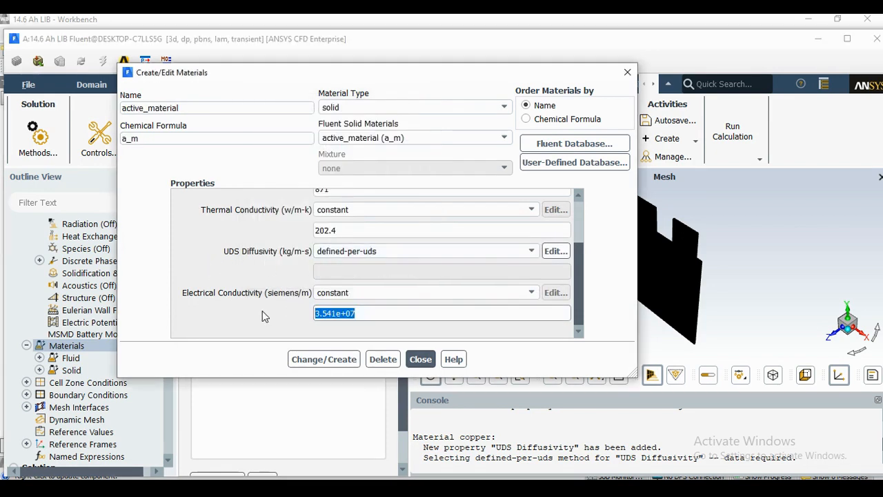
{"action": "type", "text": "1e7"}
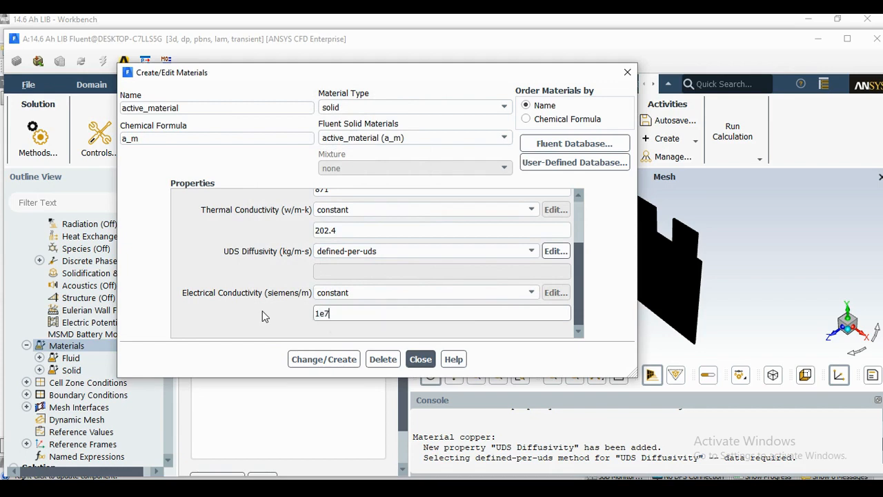
{"action": "left_click", "coordinate": [334, 359]}
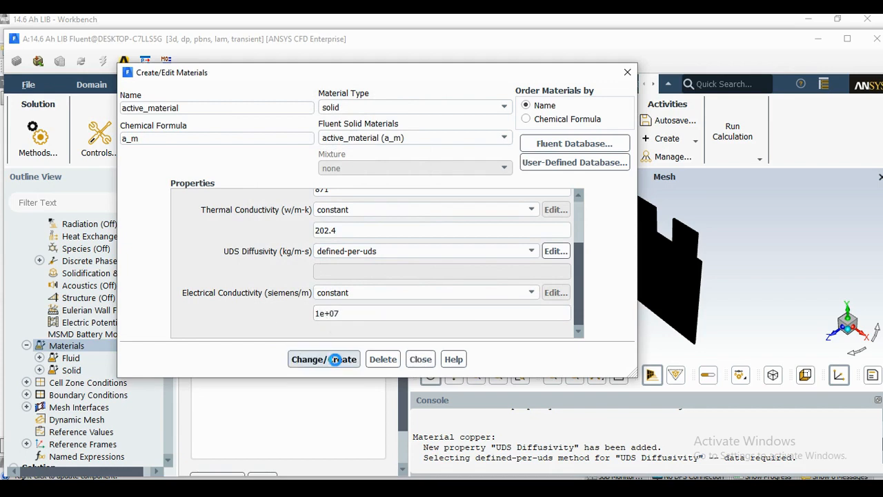
{"action": "left_click", "coordinate": [420, 359]}
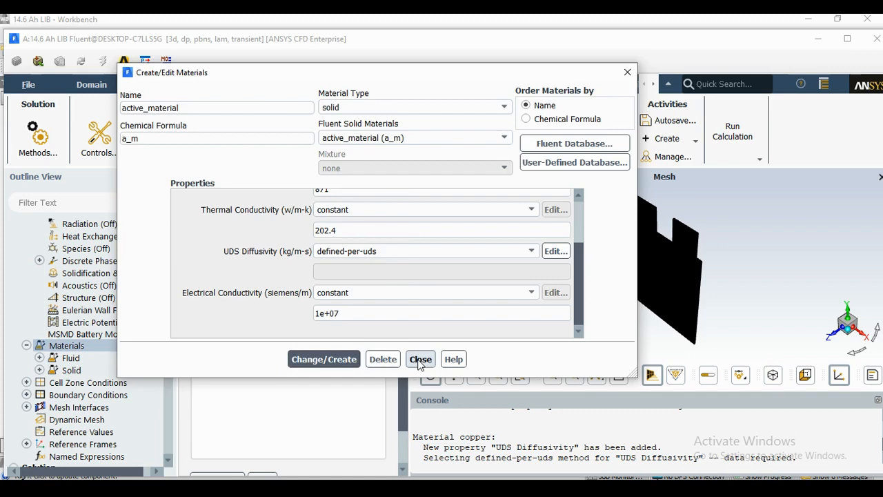
Set the electrical conductivity of tab_material to a constant 1e7 siemens/m, save it and review its properties
{"action": "double_click", "coordinate": [252, 280]}
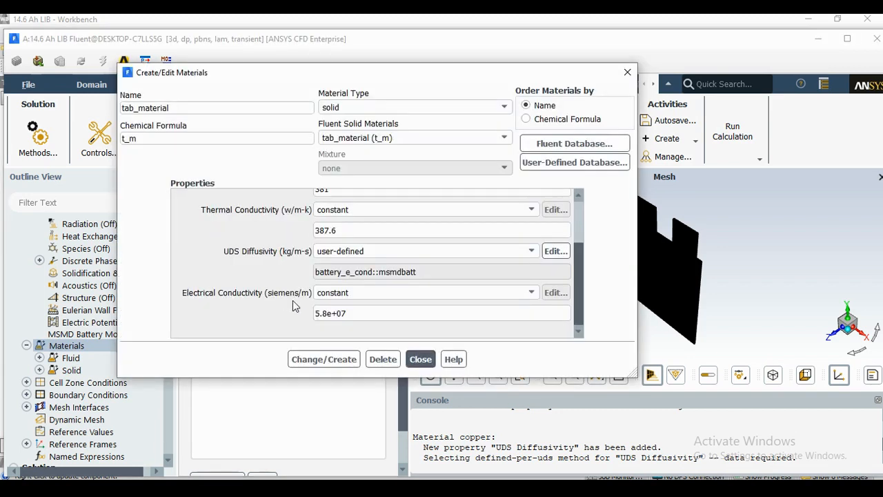
{"action": "left_click", "coordinate": [327, 313]}
{"action": "left_click_drag", "start_coordinate": [346, 313], "coordinate": [204, 319]}
{"action": "type", "text": "1e7"}
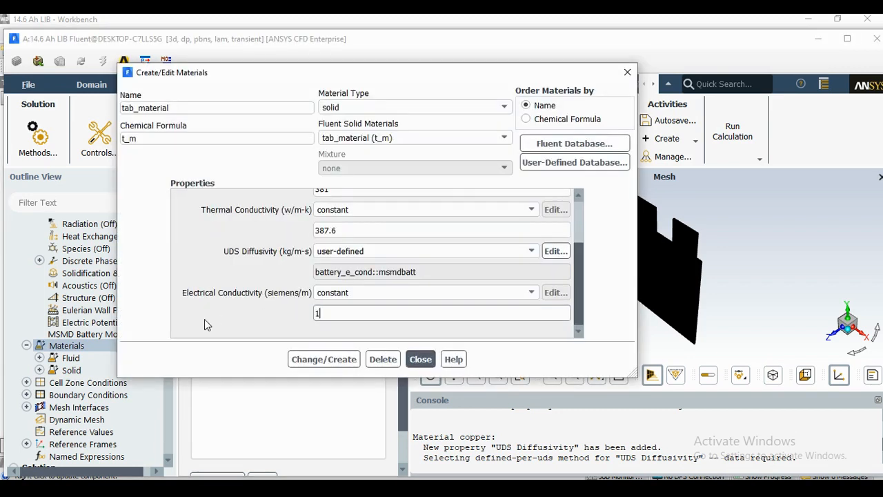
{"action": "left_click", "coordinate": [318, 358]}
{"action": "left_click", "coordinate": [420, 359]}
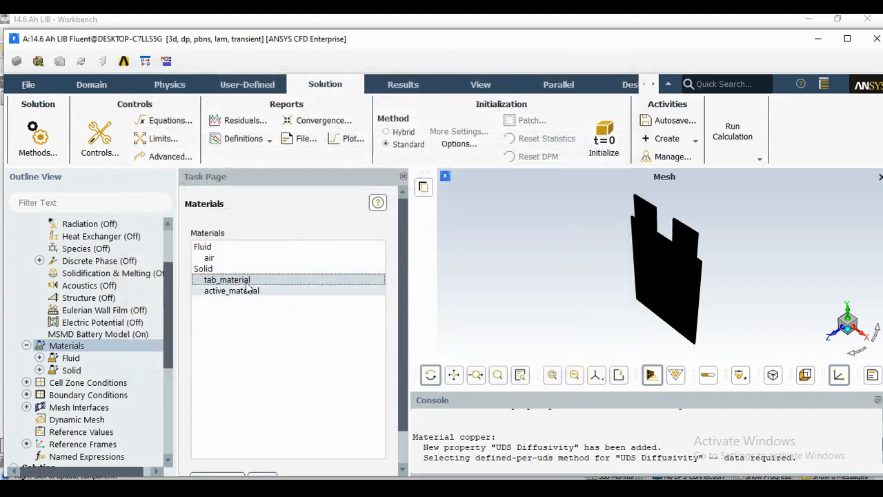
{"action": "double_click", "coordinate": [247, 281]}
{"action": "scroll", "coordinate": [301, 268], "scroll_direction": "up", "scroll_amount": 3}
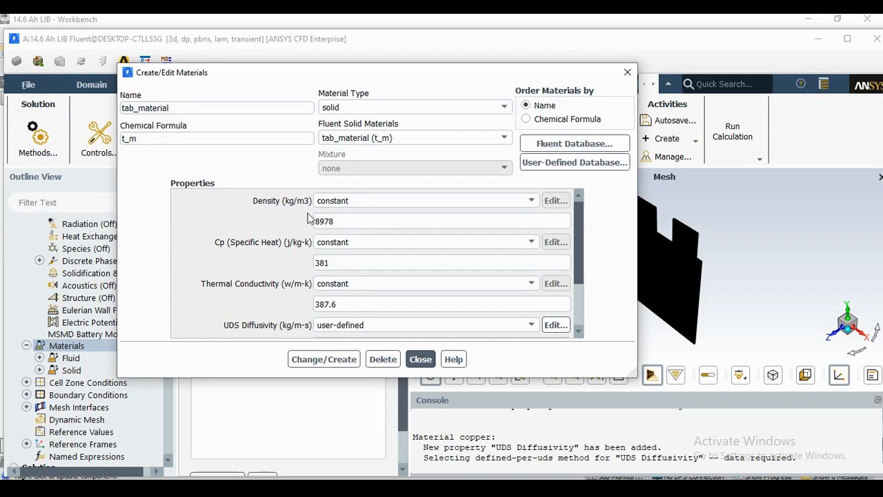
{"action": "scroll", "coordinate": [277, 284], "scroll_direction": "down", "scroll_amount": 2}
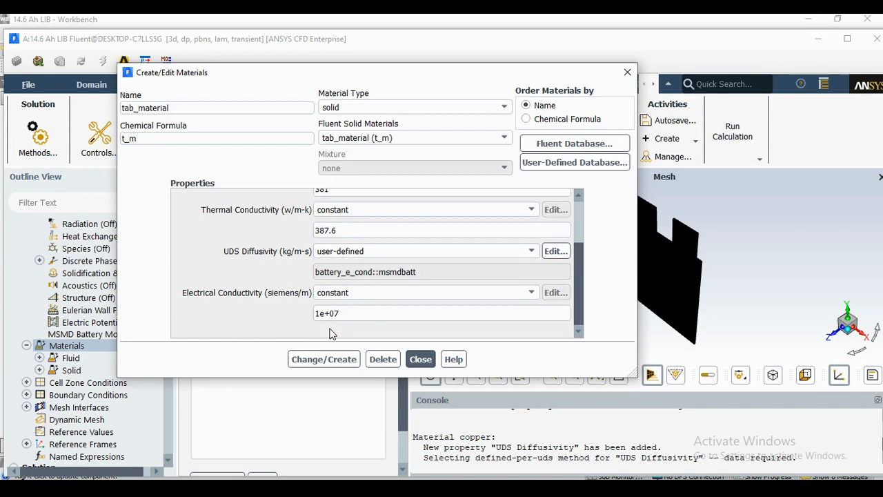
{"action": "left_click", "coordinate": [420, 360]}
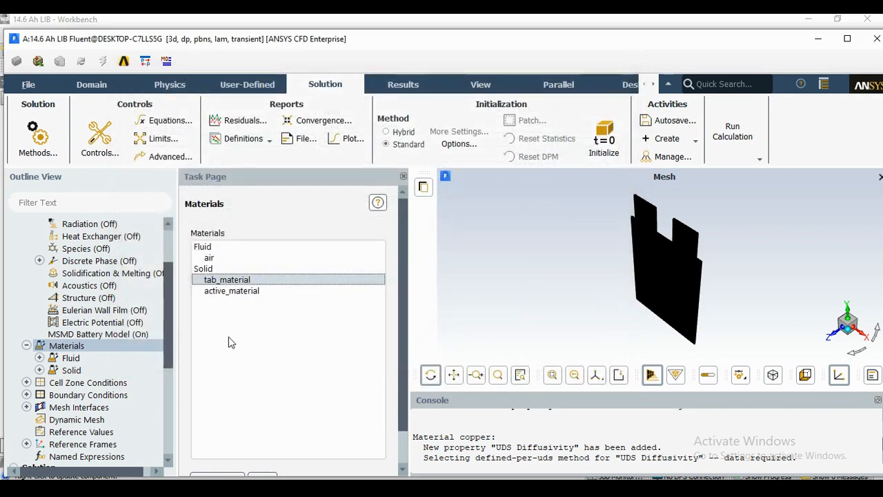
In the cell zone conditions, assign active_material as the material of the solid zone cell_zone
{"action": "scroll", "coordinate": [78, 357], "scroll_direction": "down", "scroll_amount": 2}
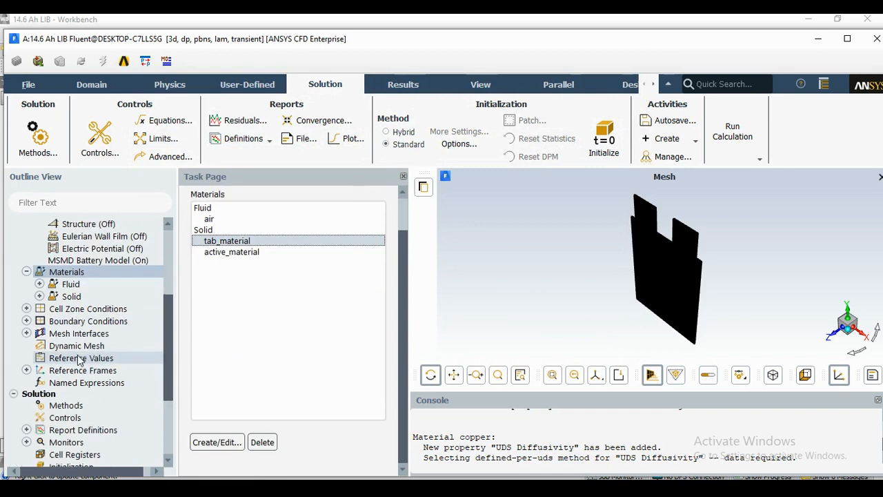
{"action": "double_click", "coordinate": [95, 311]}
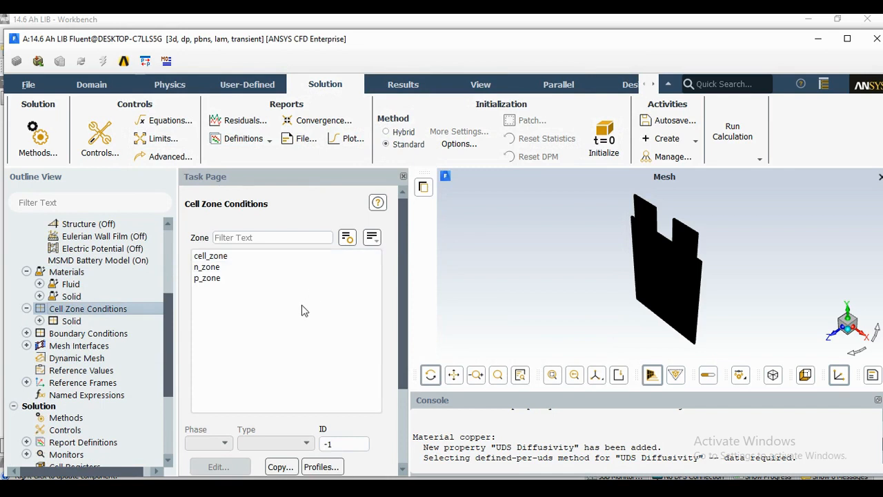
{"action": "left_click", "coordinate": [231, 258]}
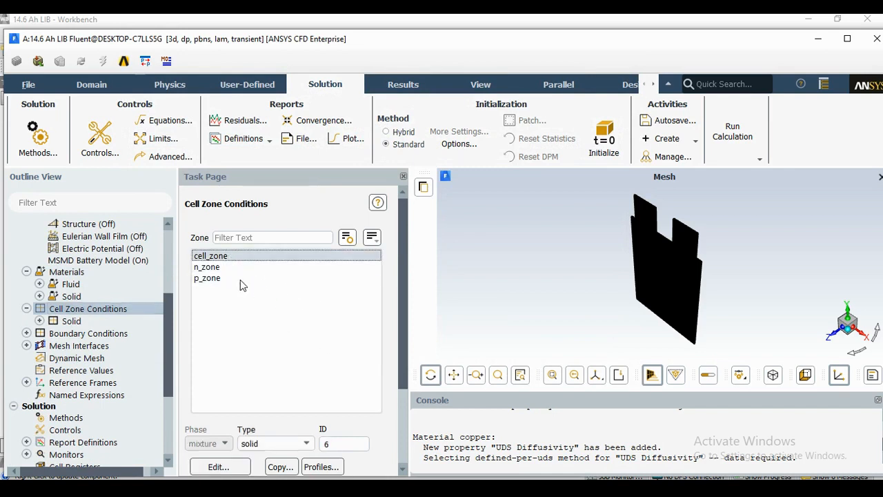
{"action": "left_click", "coordinate": [218, 466]}
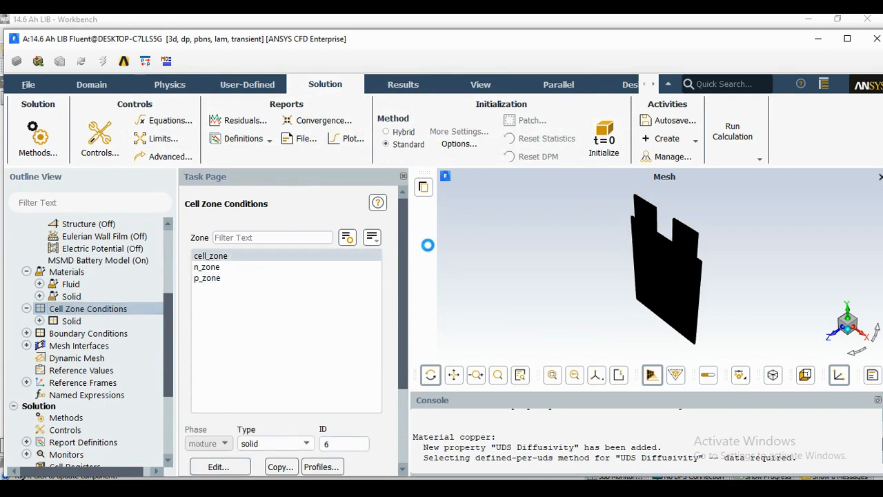
{"action": "left_click_drag", "start_coordinate": [373, 291], "coordinate": [321, 104]}
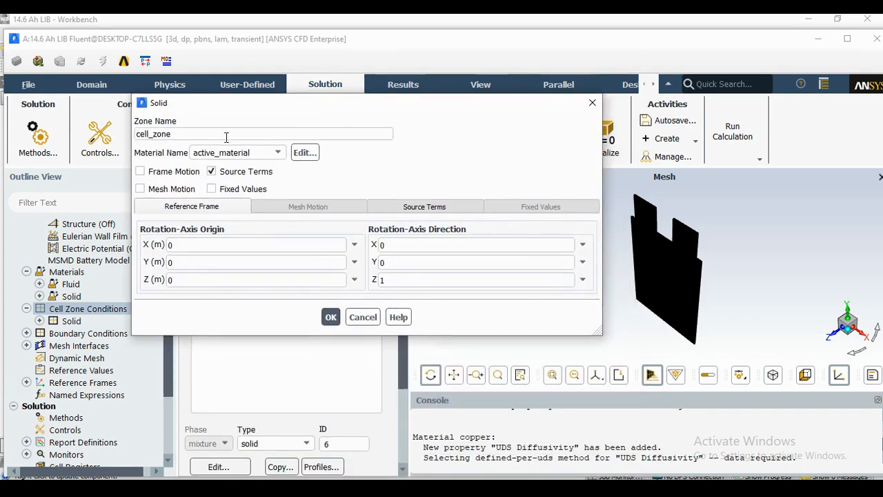
{"action": "left_click", "coordinate": [177, 134]}
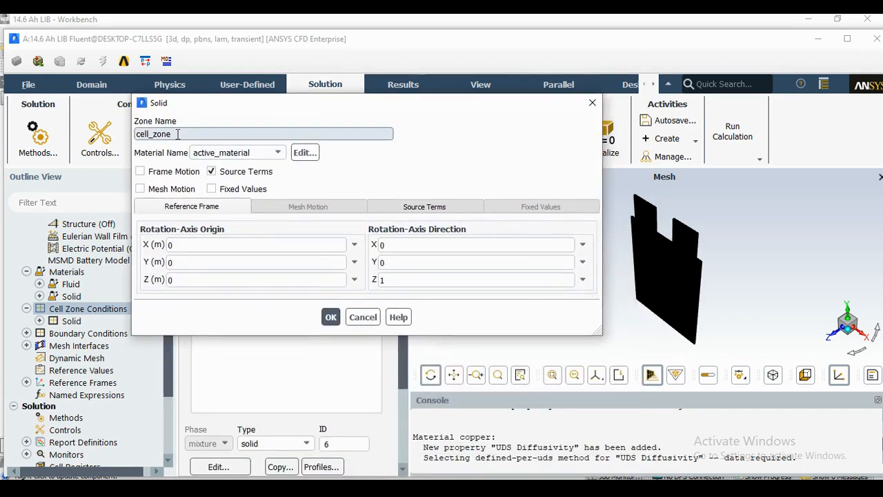
{"action": "left_click", "coordinate": [262, 158]}
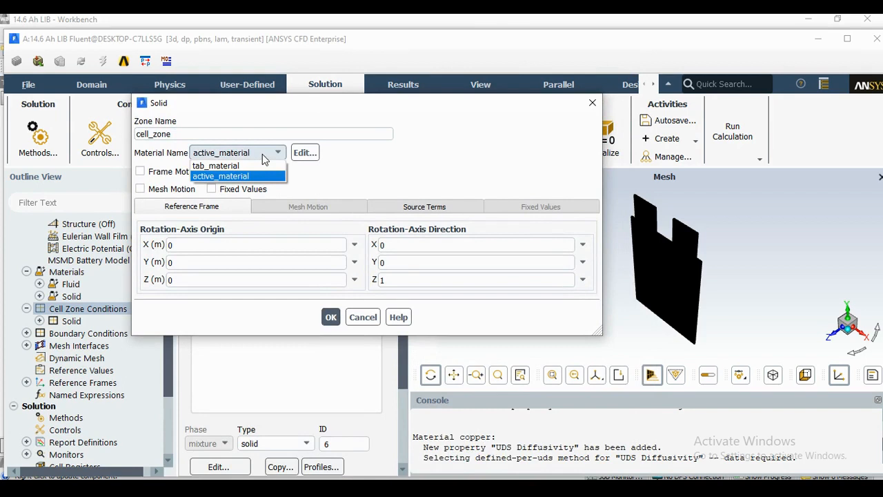
{"action": "left_click", "coordinate": [241, 177]}
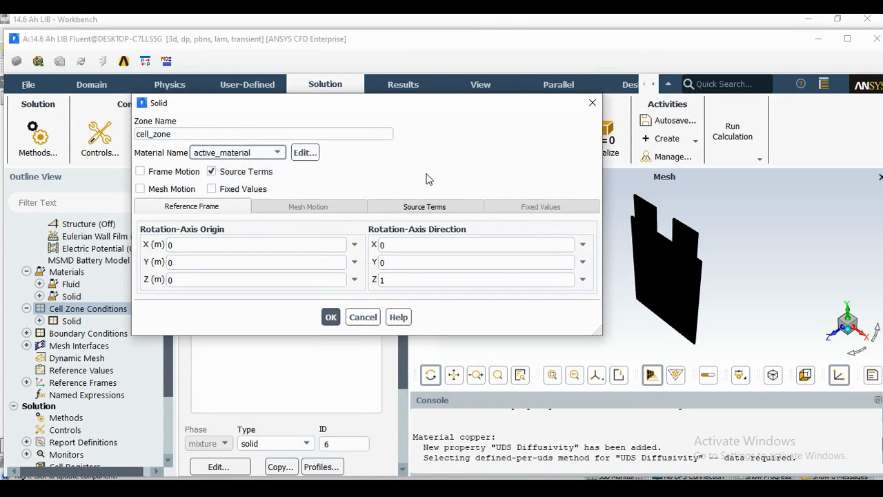
{"action": "left_click", "coordinate": [331, 318]}
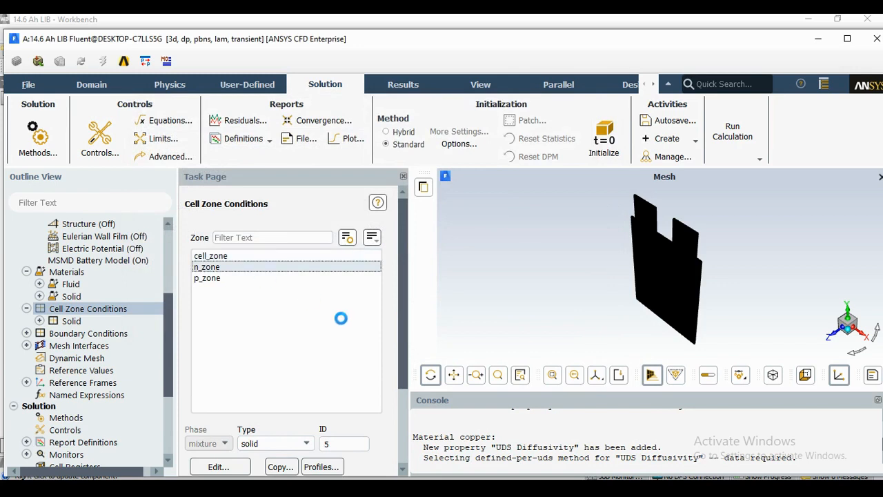
Assign tab_material as the material of the solid zone n_zone
{"action": "left_click_drag", "start_coordinate": [338, 291], "coordinate": [288, 117]}
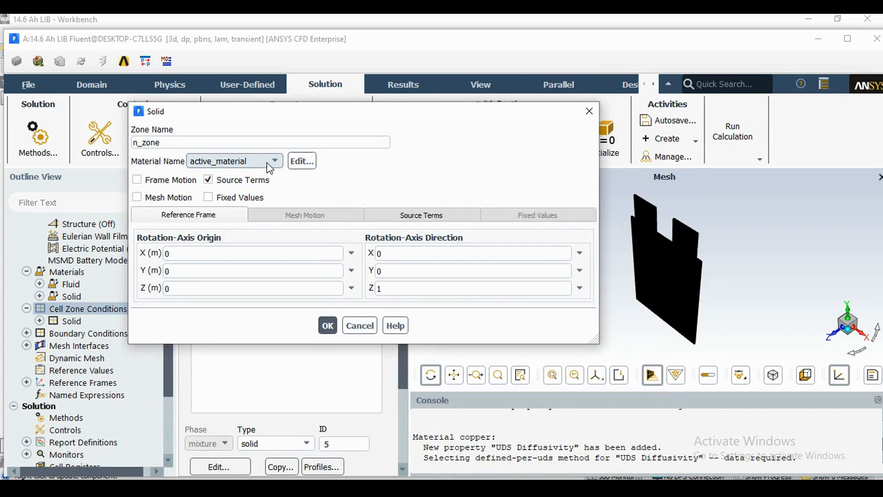
{"action": "left_click", "coordinate": [269, 162]}
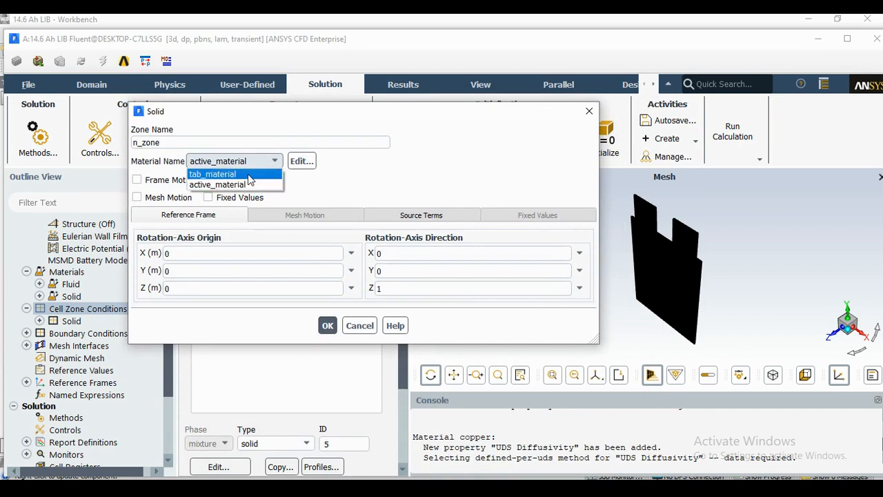
{"action": "left_click", "coordinate": [250, 175]}
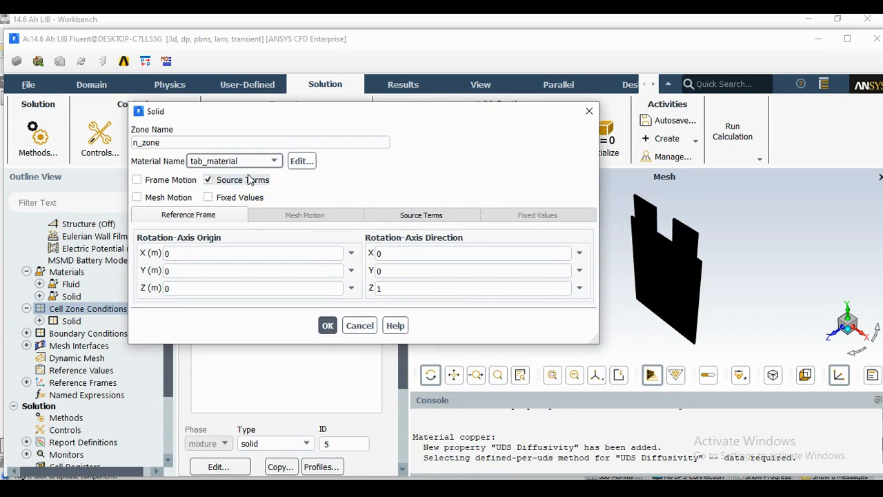
{"action": "left_click", "coordinate": [323, 323]}
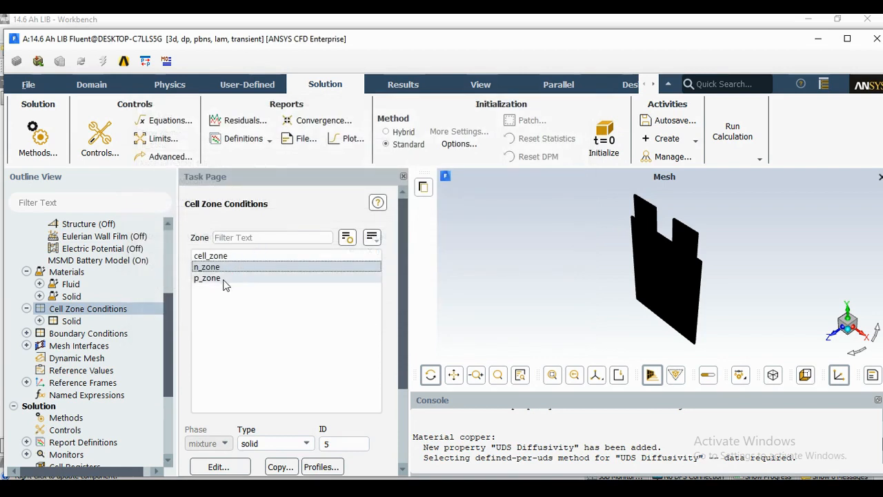
Assign tab_material as the material of the solid zone p_zone
{"action": "left_click", "coordinate": [224, 279]}
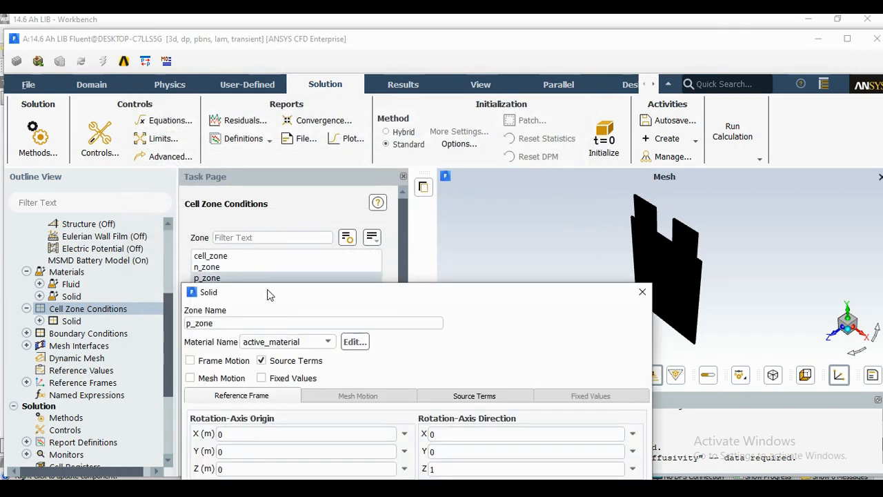
{"action": "left_click_drag", "start_coordinate": [268, 294], "coordinate": [215, 85]}
{"action": "left_click", "coordinate": [251, 135]}
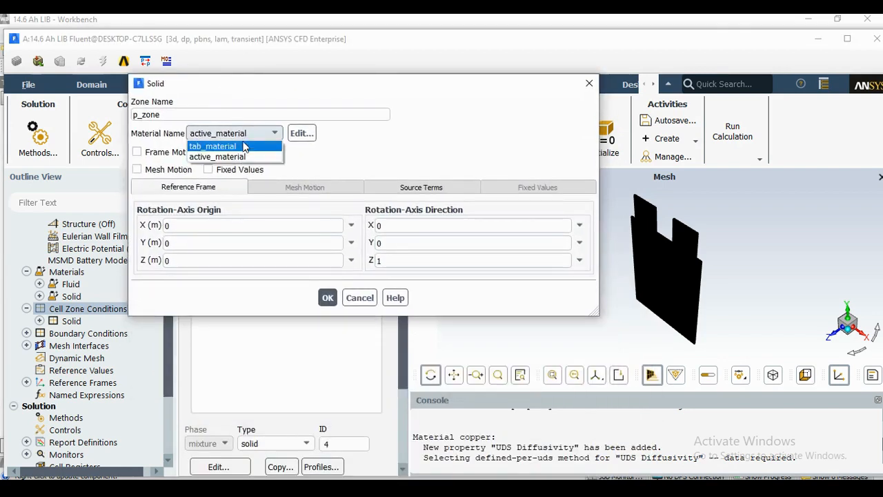
{"action": "left_click", "coordinate": [245, 144]}
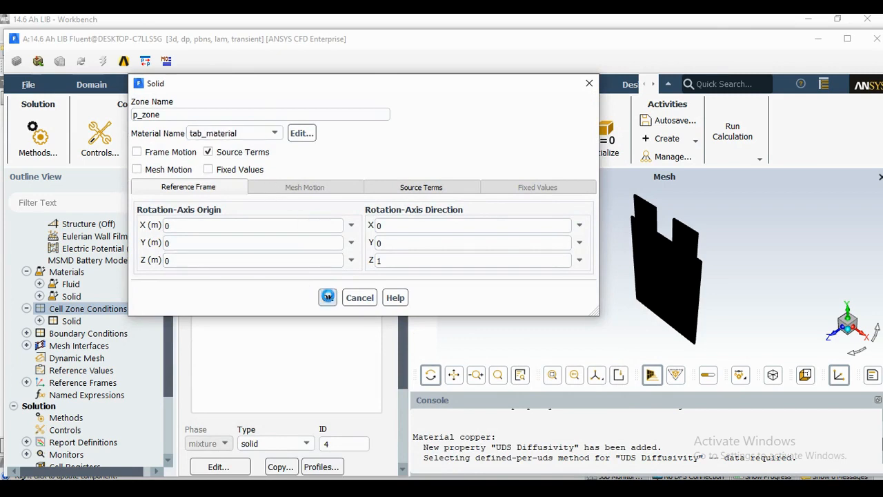
{"action": "left_click", "coordinate": [327, 298]}
Give the wall-cell_zone boundary a convection thermal condition with a heat transfer coefficient of 5 w/m2-k
{"action": "scroll", "coordinate": [137, 331], "scroll_direction": "down", "scroll_amount": 3}
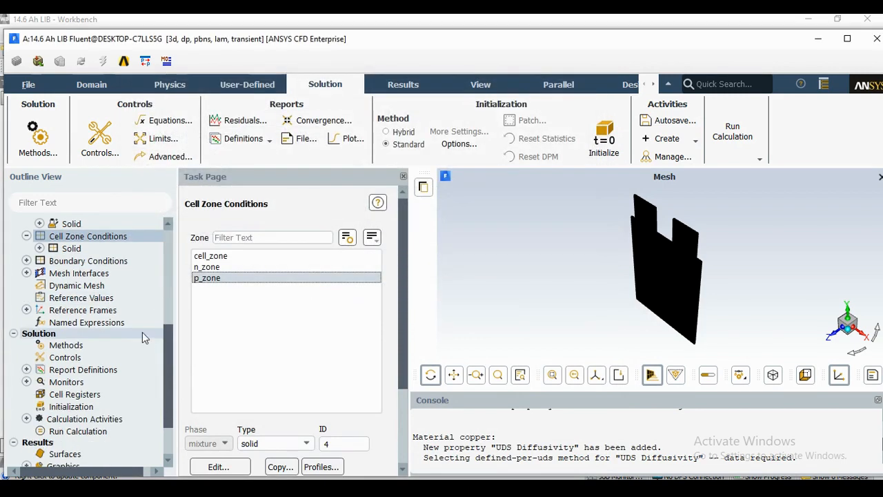
{"action": "left_click", "coordinate": [89, 266]}
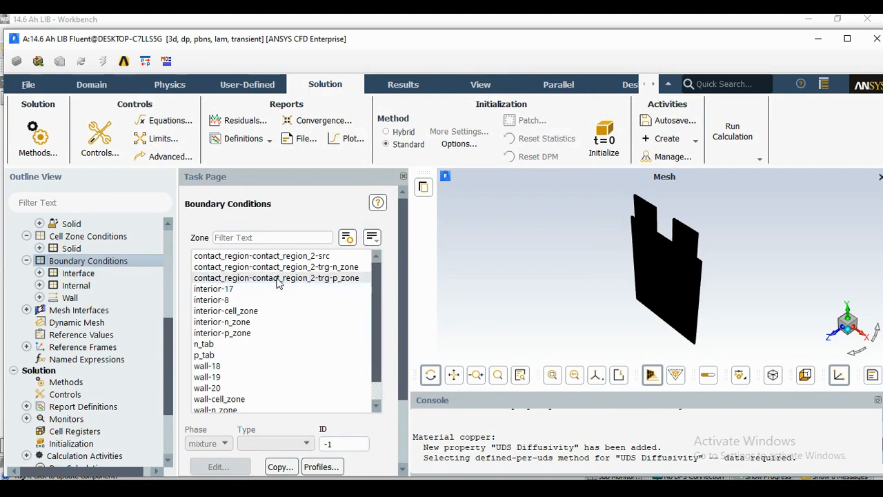
{"action": "scroll", "coordinate": [272, 286], "scroll_direction": "down", "scroll_amount": 5}
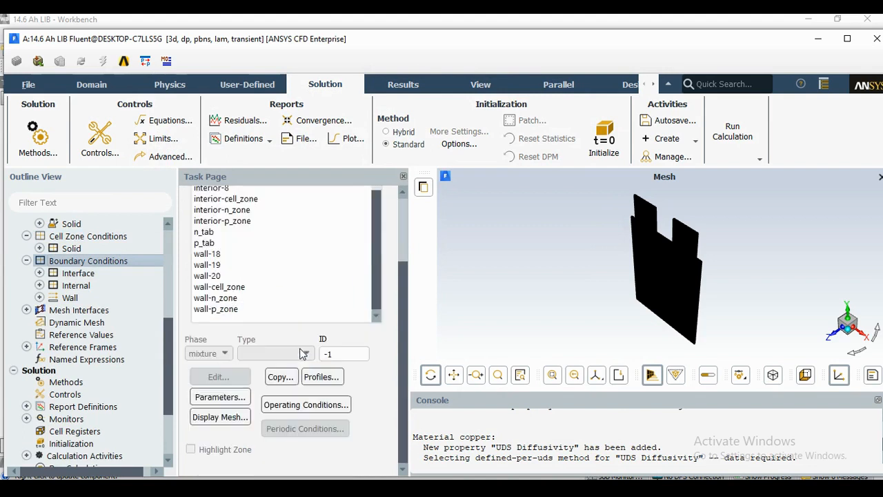
{"action": "left_click", "coordinate": [243, 287]}
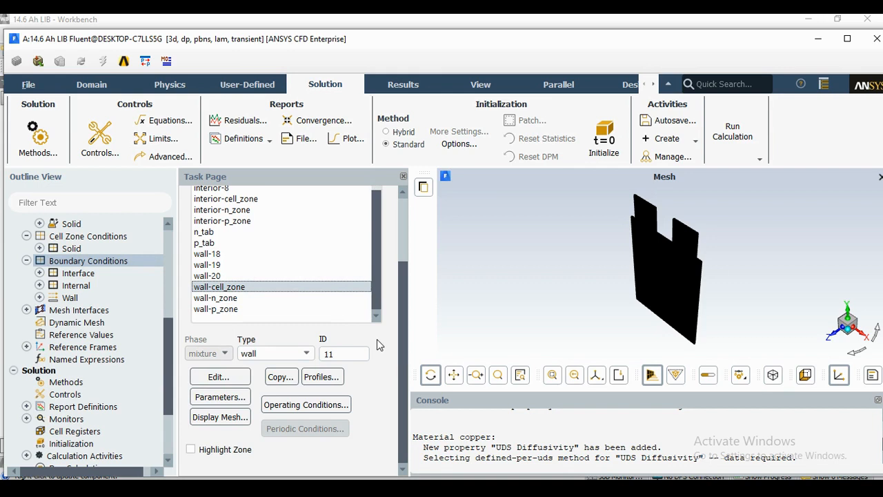
{"action": "double_click", "coordinate": [239, 288]}
{"action": "left_click_drag", "start_coordinate": [418, 297], "coordinate": [231, 83]}
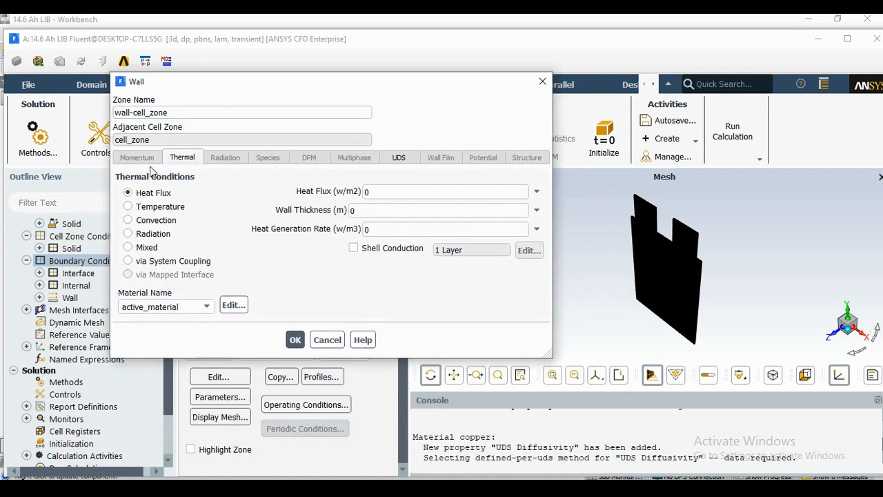
{"action": "left_click", "coordinate": [130, 221]}
{"action": "double_click", "coordinate": [400, 191]}
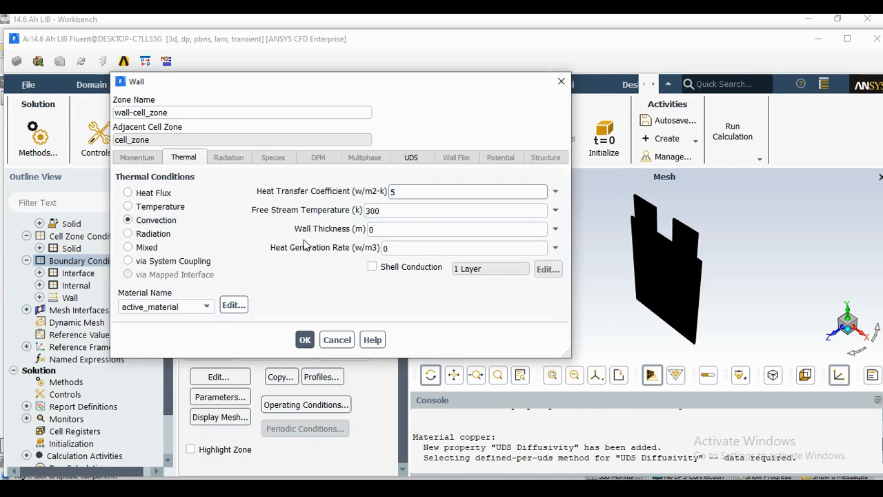
{"action": "left_click", "coordinate": [305, 340]}
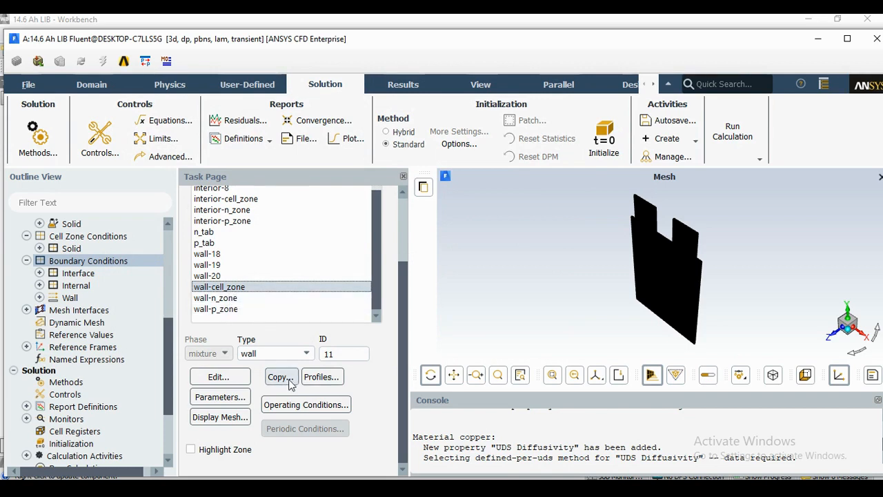
Copy the wall-cell_zone boundary conditions to wall-n_zone and wall-p_zone
{"action": "left_click", "coordinate": [280, 377]}
{"action": "left_click_drag", "start_coordinate": [430, 298], "coordinate": [349, 143]}
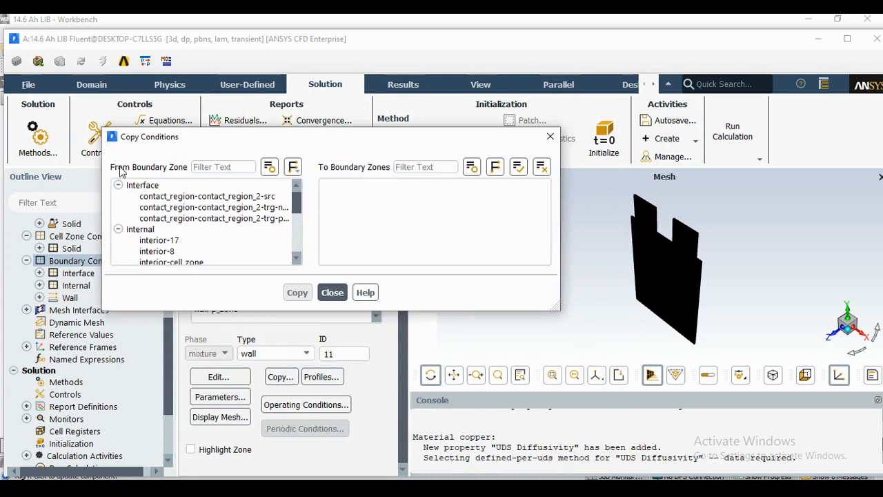
{"action": "scroll", "coordinate": [148, 229], "scroll_direction": "down", "scroll_amount": 4}
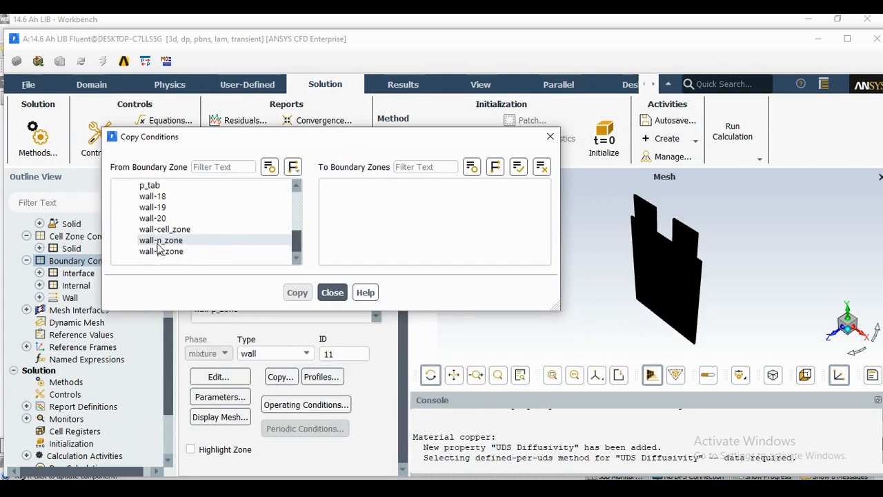
{"action": "left_click", "coordinate": [175, 230]}
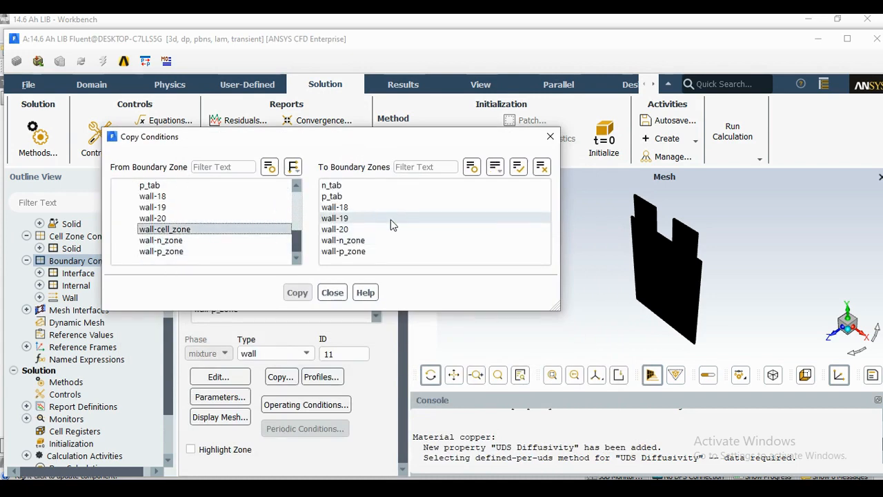
{"action": "left_click", "coordinate": [369, 241]}
{"action": "left_click", "coordinate": [366, 251]}
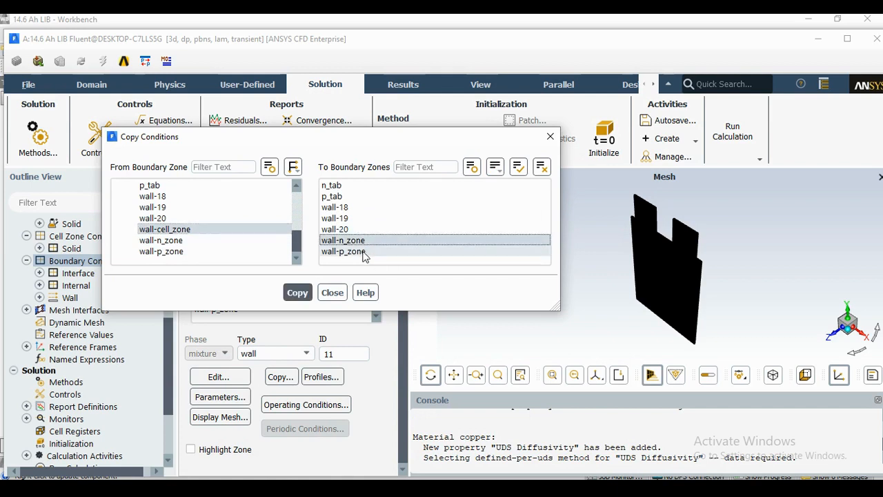
{"action": "left_click", "coordinate": [297, 293]}
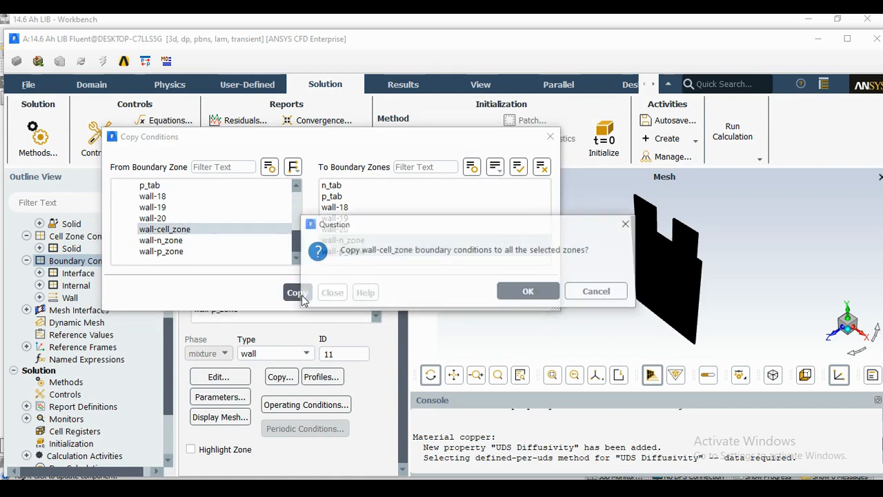
{"action": "left_click", "coordinate": [532, 291]}
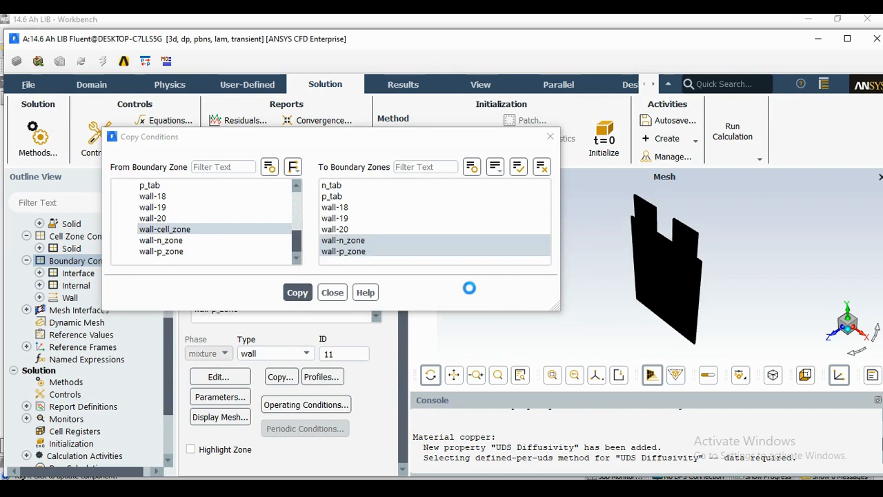
{"action": "left_click", "coordinate": [332, 292]}
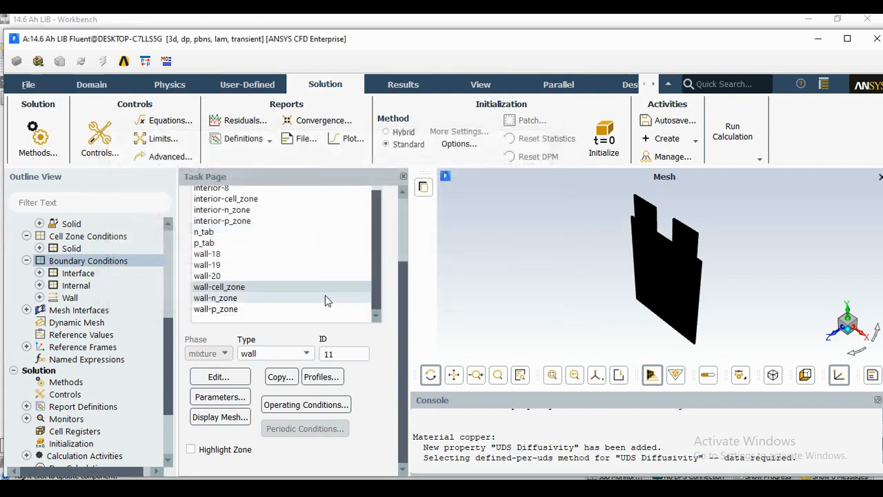
Check the thermal conditions of the wall-n_zone boundary
{"action": "left_click", "coordinate": [228, 300]}
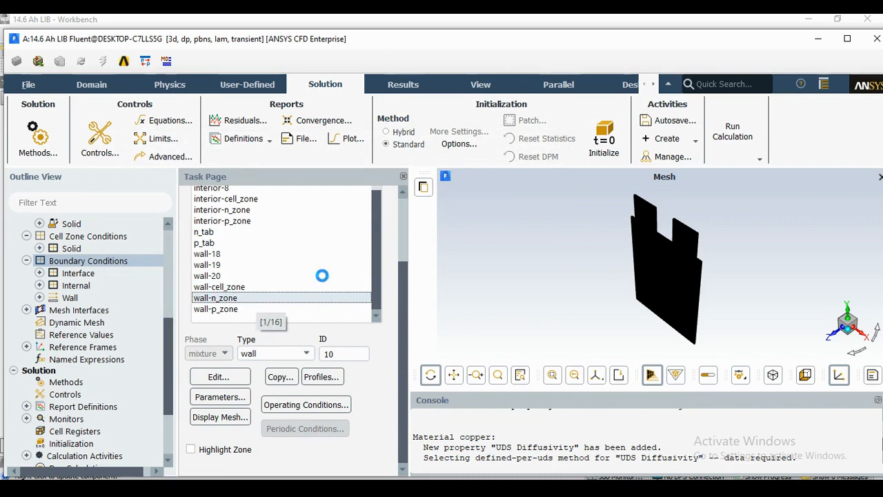
{"action": "left_click_drag", "start_coordinate": [386, 293], "coordinate": [338, 95]}
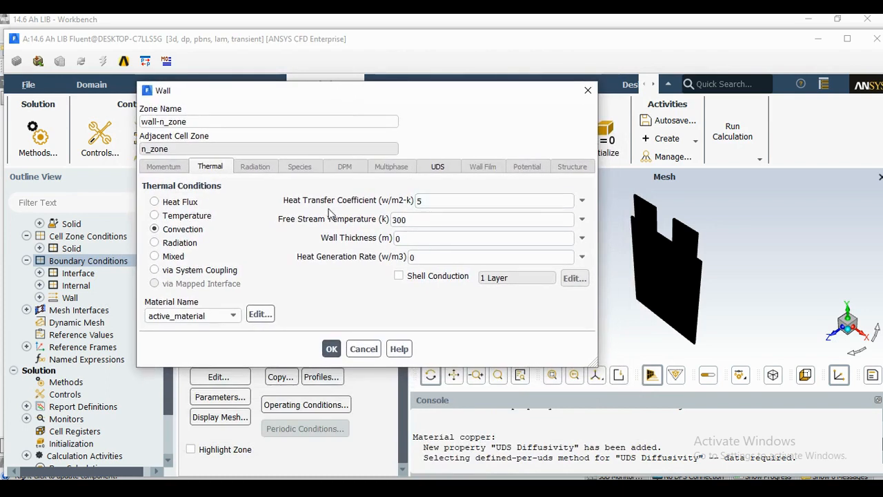
{"action": "left_click", "coordinate": [331, 349]}
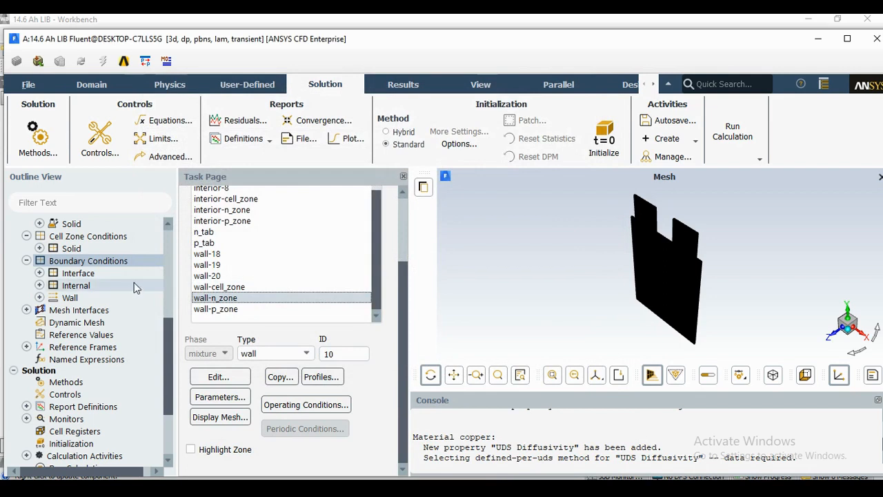
Set the convergence criterion of the residual monitors to none
{"action": "scroll", "coordinate": [130, 280], "scroll_direction": "down", "scroll_amount": 3}
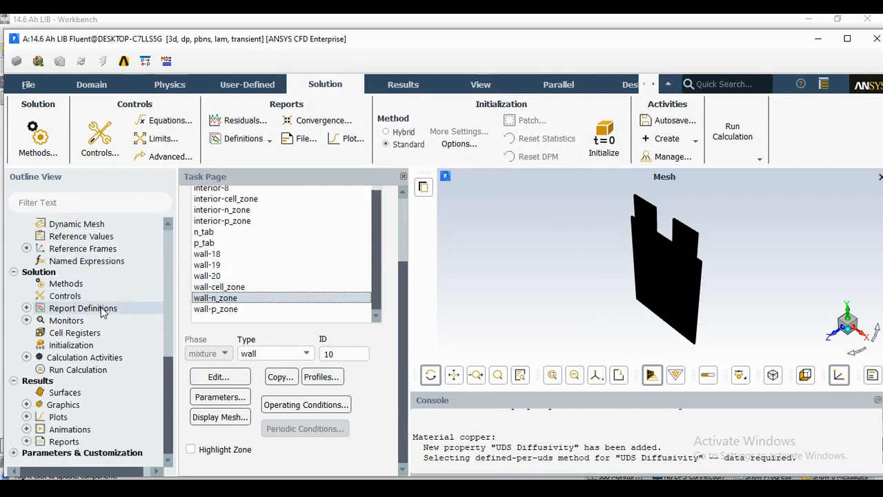
{"action": "left_click", "coordinate": [76, 328]}
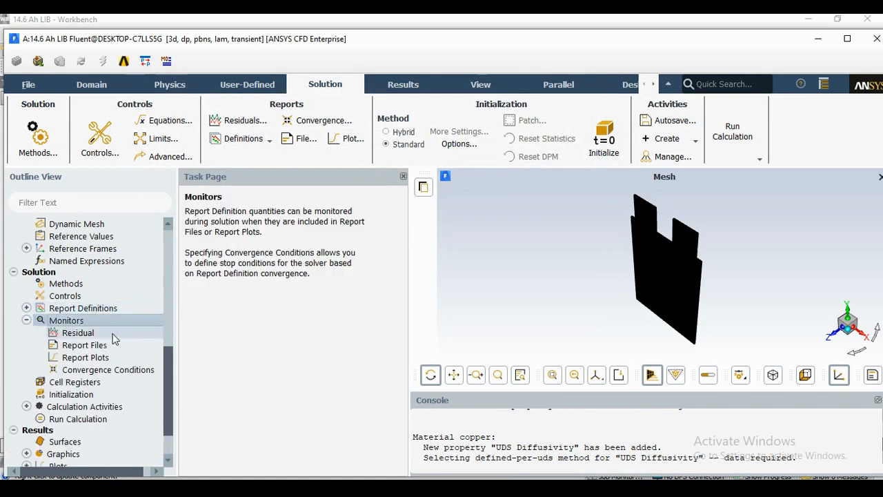
{"action": "double_click", "coordinate": [77, 333]}
{"action": "left_click_drag", "start_coordinate": [387, 290], "coordinate": [348, 117]}
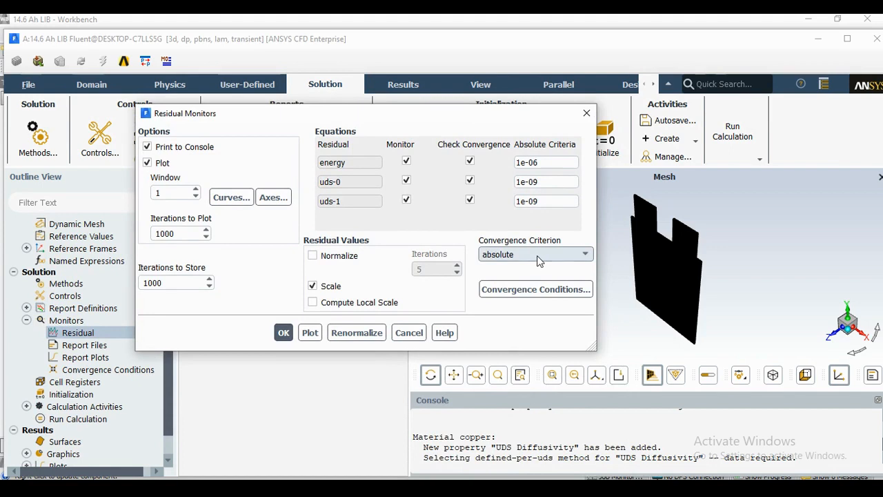
{"action": "left_click", "coordinate": [536, 254]}
{"action": "left_click", "coordinate": [506, 299]}
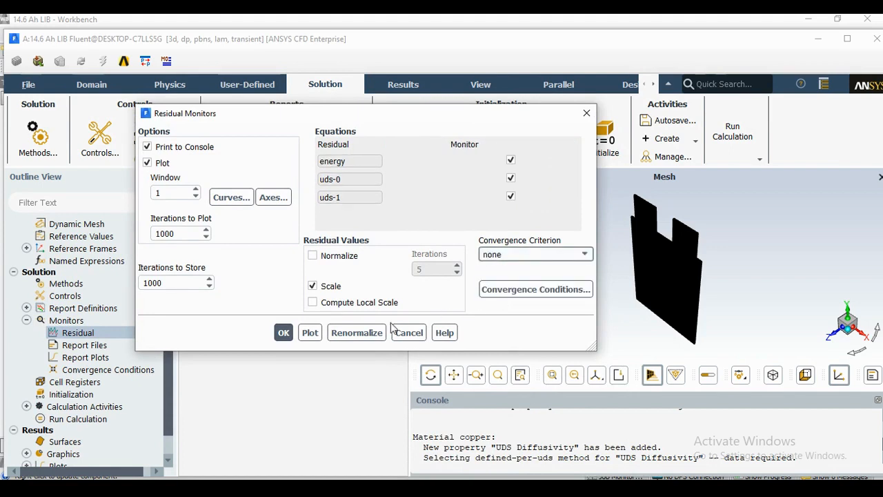
{"action": "left_click", "coordinate": [283, 334]}
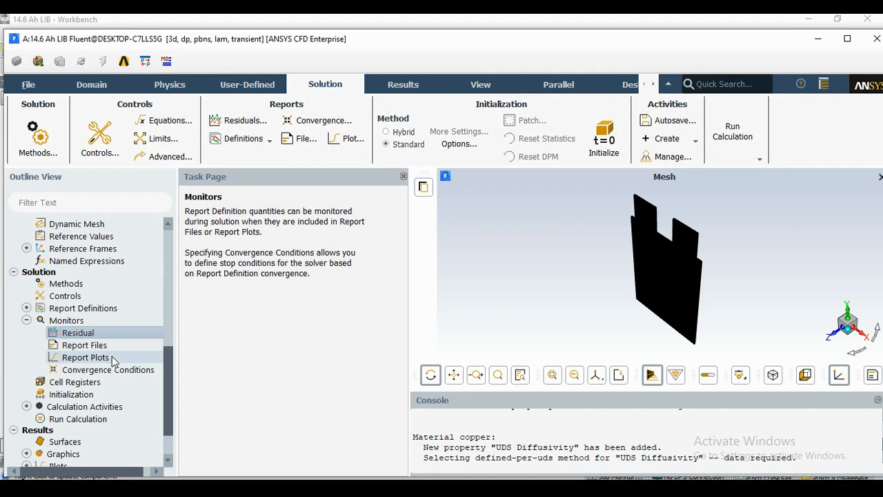
Start a new report plot and enter uds-phi+ as its name
{"action": "double_click", "coordinate": [111, 357]}
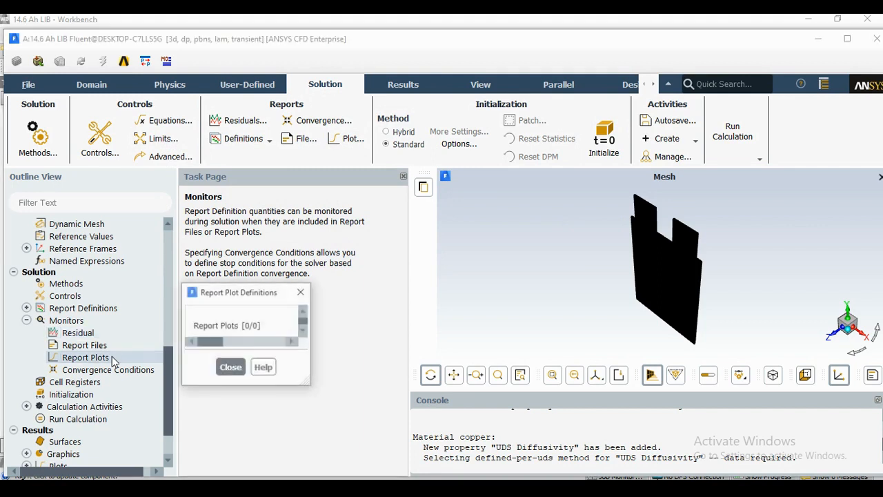
{"action": "left_click_drag", "start_coordinate": [370, 292], "coordinate": [353, 101]}
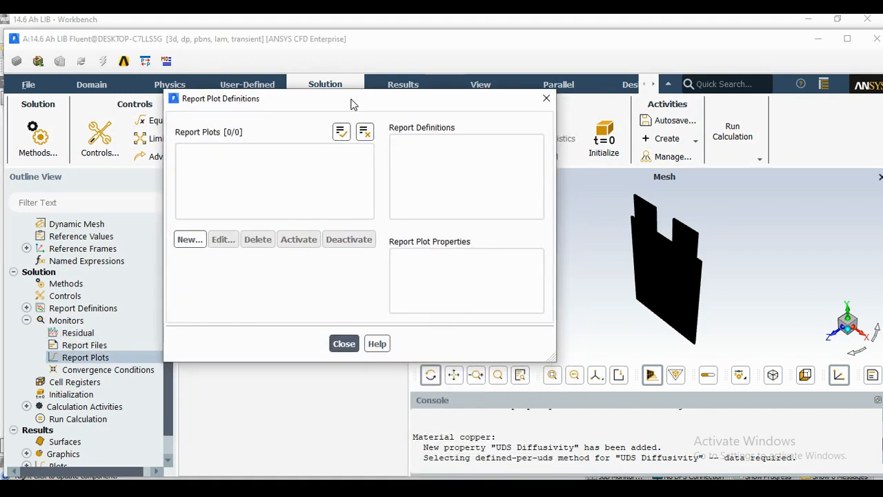
{"action": "left_click", "coordinate": [190, 238]}
{"action": "left_click_drag", "start_coordinate": [295, 292], "coordinate": [217, 50]}
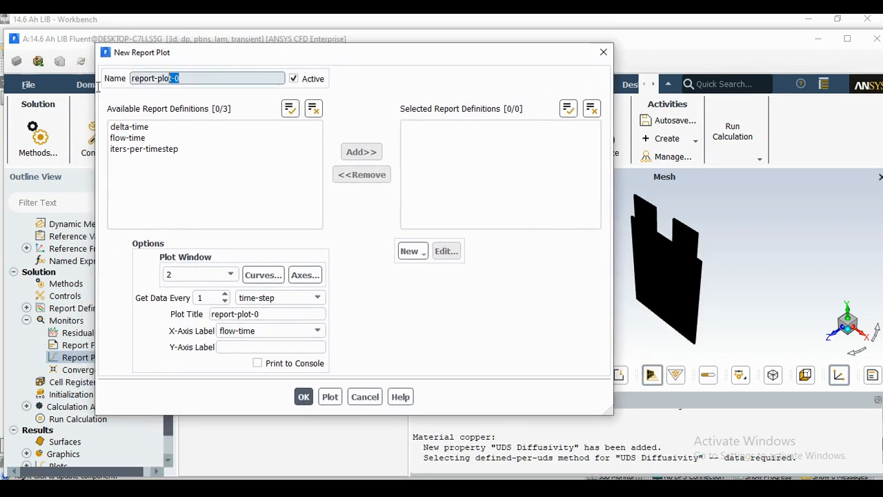
{"action": "type", "text": "uds-phi+"}
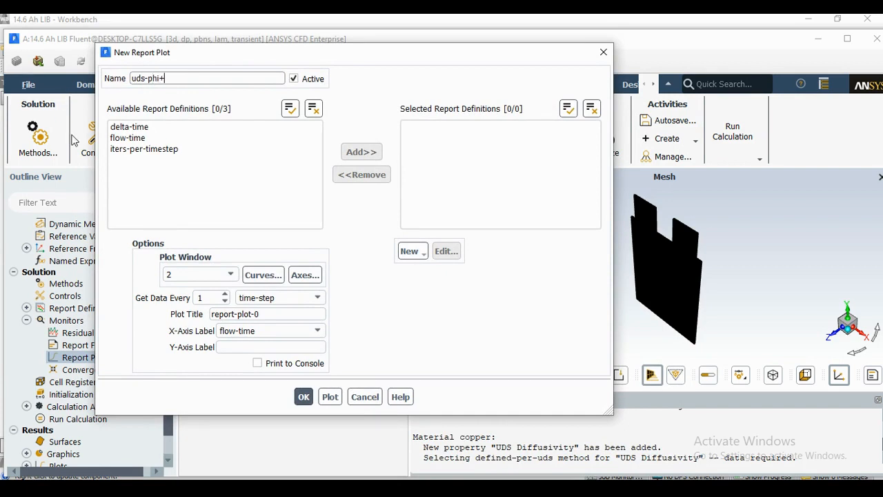
Add an area-weighted average surface report of the user-defined scalar Potential Phi+ on wall-p_zone
{"action": "left_click", "coordinate": [409, 251]}
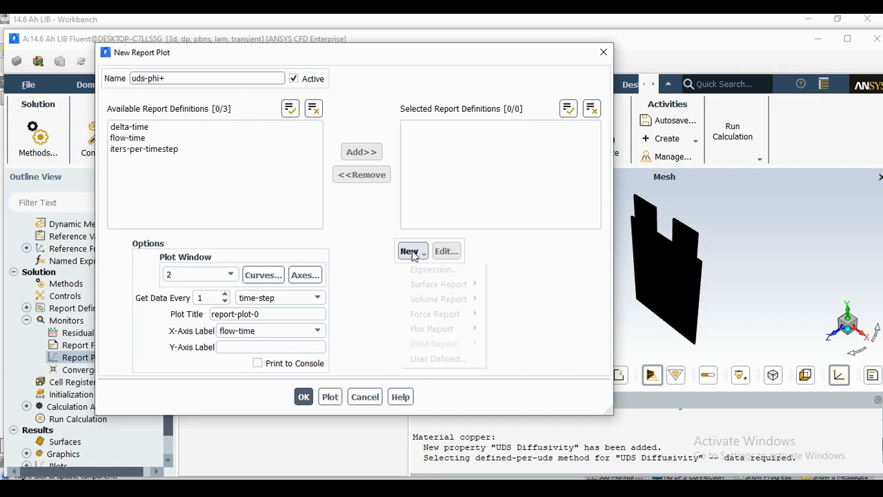
{"action": "mouse_move", "coordinate": [440, 289]}
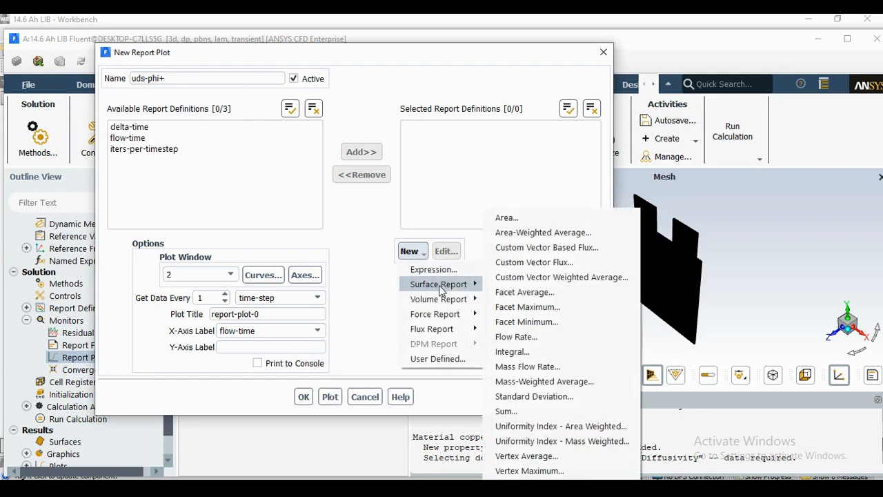
{"action": "left_click", "coordinate": [551, 238]}
{"action": "left_click_drag", "start_coordinate": [488, 285], "coordinate": [493, 72]}
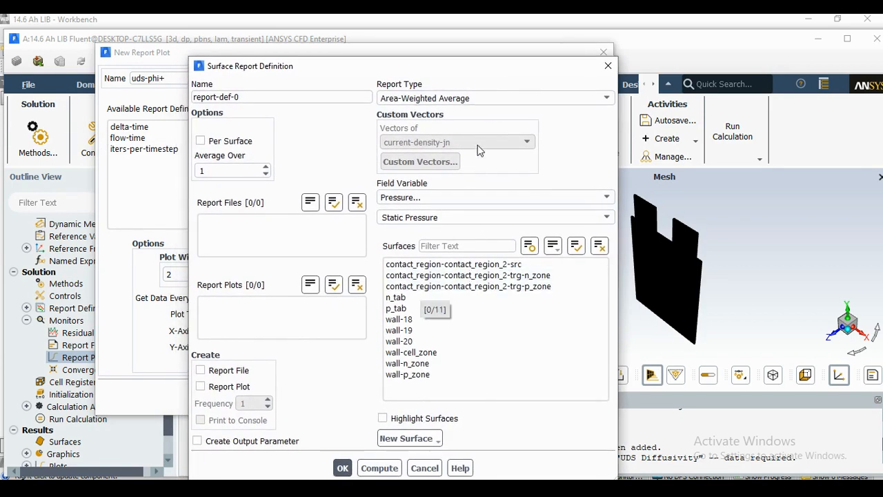
{"action": "left_click", "coordinate": [453, 196]}
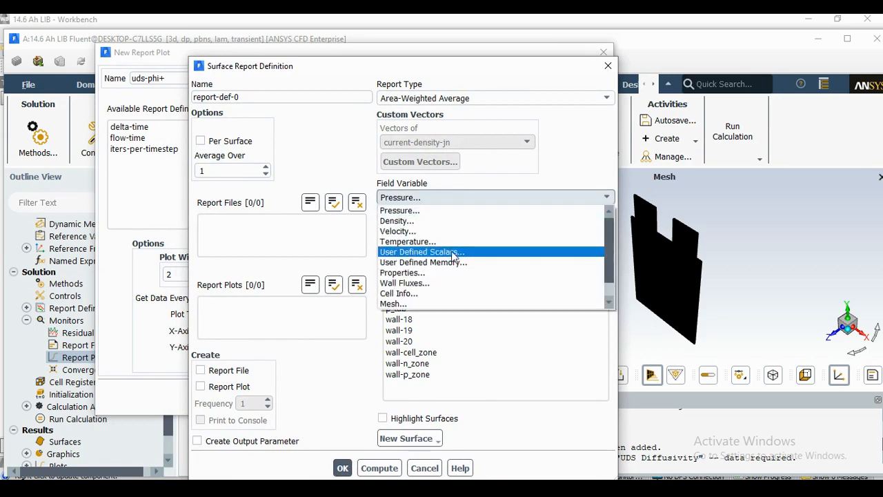
{"action": "left_click", "coordinate": [452, 252]}
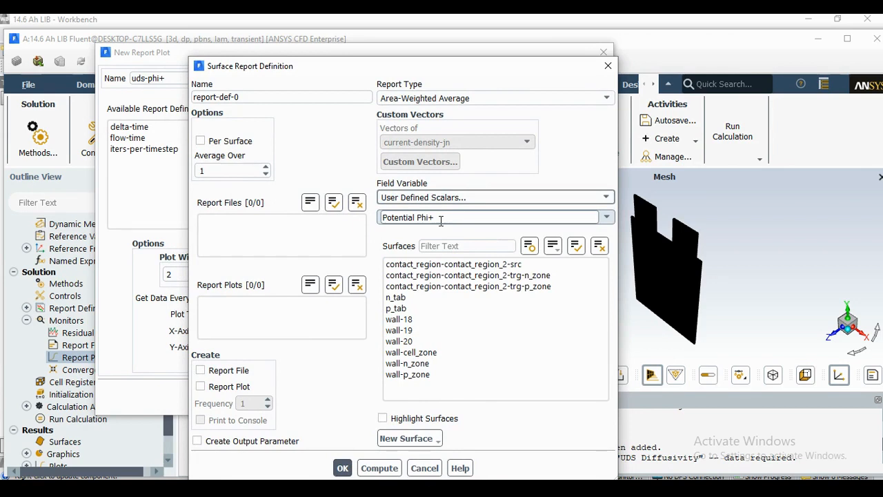
{"action": "left_click", "coordinate": [429, 376]}
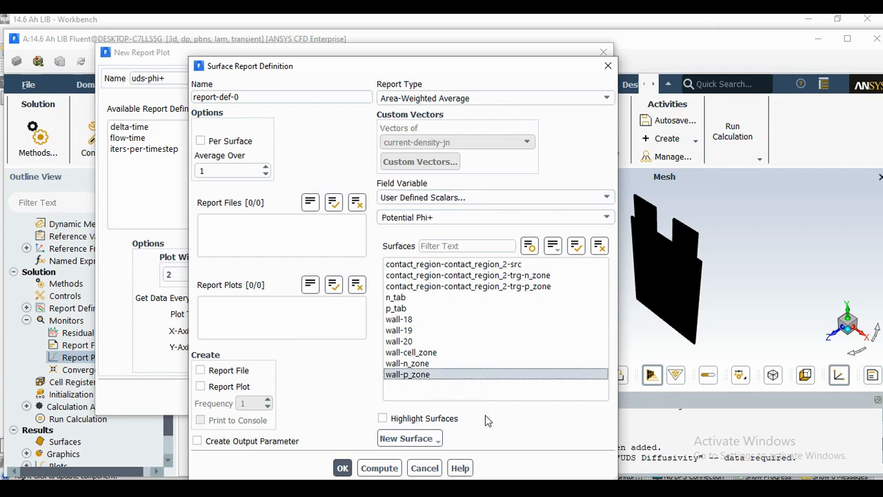
Enable a report file and report plot for the surface report, name it uds-phi+, and accept both definitions
{"action": "left_click", "coordinate": [201, 372]}
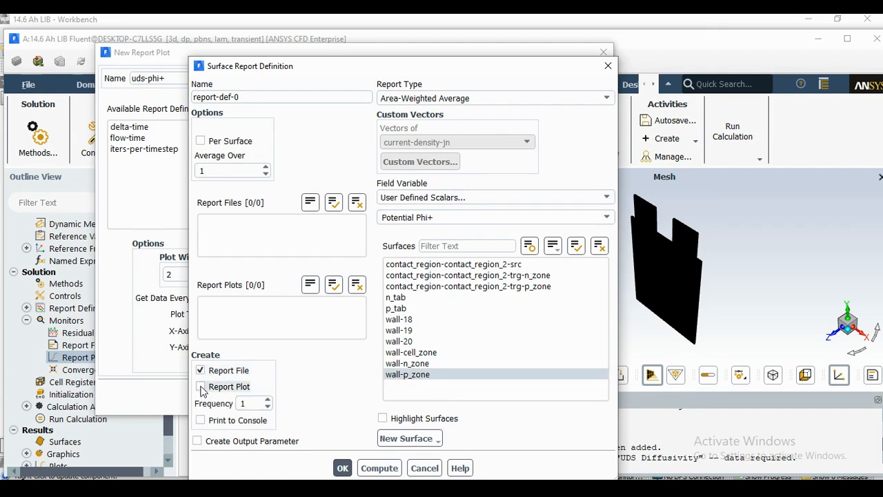
{"action": "left_click", "coordinate": [200, 386]}
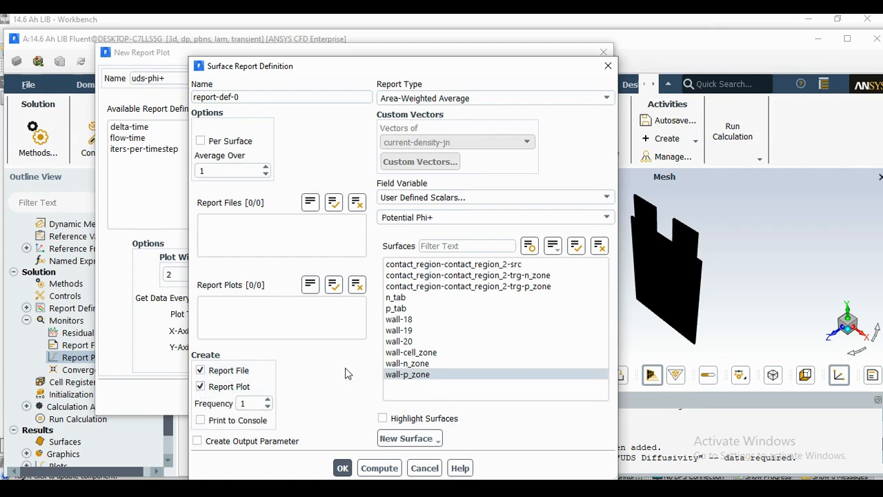
{"action": "triple_click", "coordinate": [251, 101]}
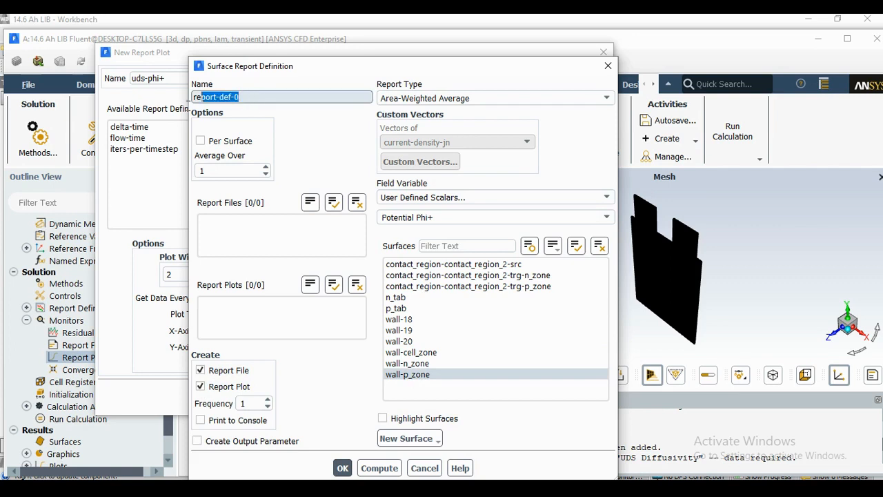
{"action": "type", "text": "u"}
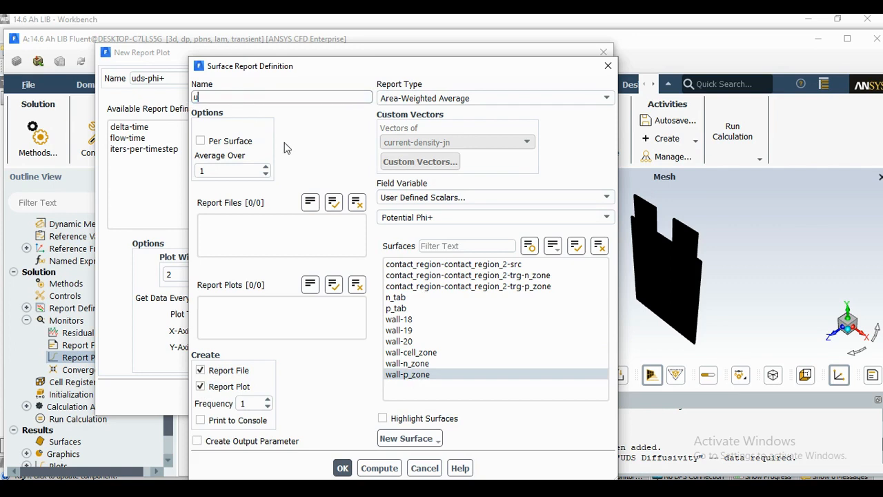
{"action": "type", "text": "ds-phi+"}
{"action": "left_click", "coordinate": [343, 468]}
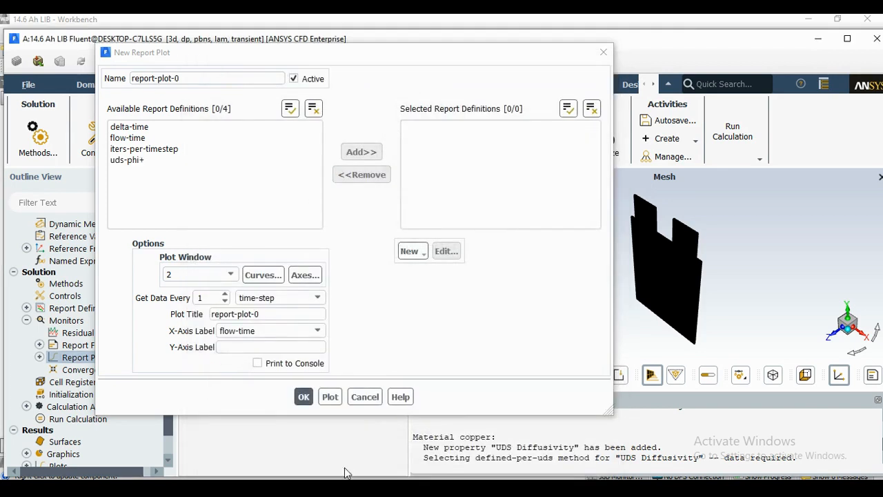
{"action": "left_click", "coordinate": [308, 399]}
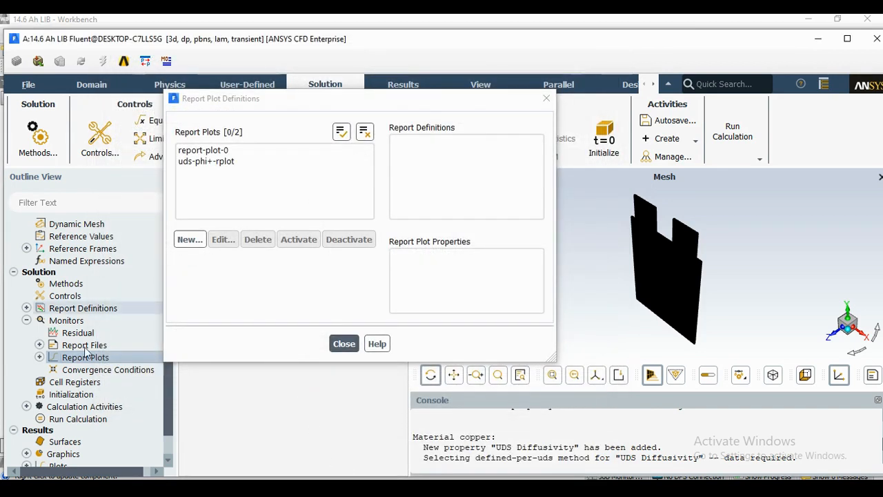
Review the settings of the uds-phi+-rplot report plot
{"action": "left_click", "coordinate": [39, 357]}
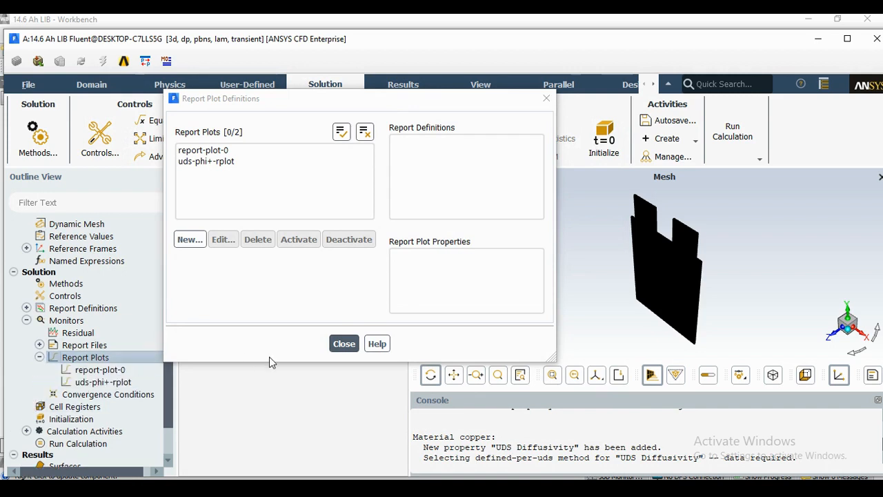
{"action": "left_click", "coordinate": [343, 344]}
{"action": "double_click", "coordinate": [129, 381]}
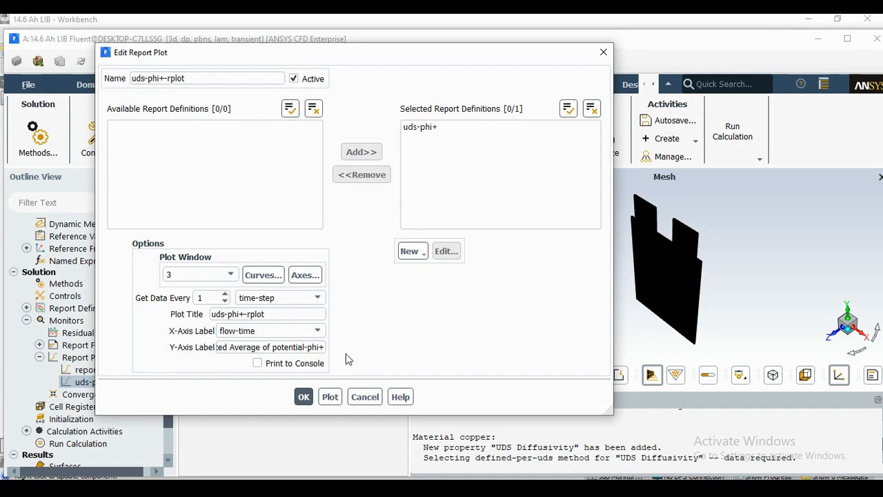
{"action": "left_click", "coordinate": [304, 398]}
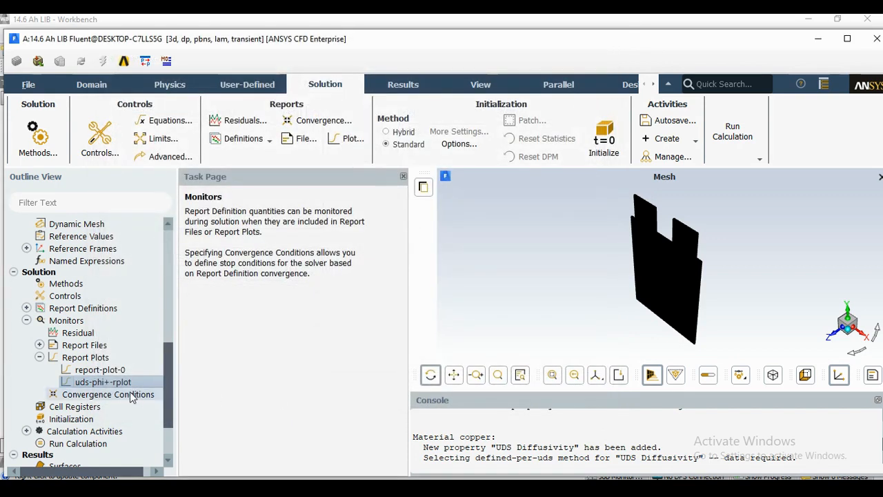
Start a new report plot and create an area-weighted average surface report named temp
{"action": "double_click", "coordinate": [106, 358]}
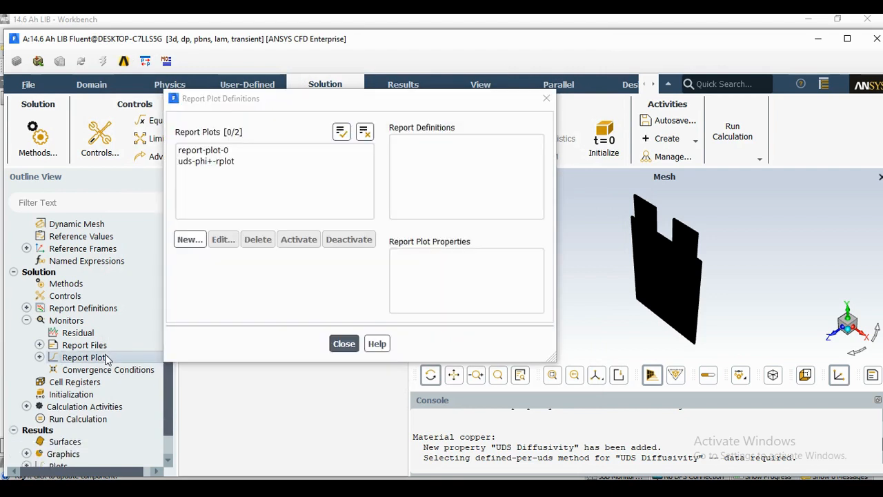
{"action": "left_click", "coordinate": [189, 240]}
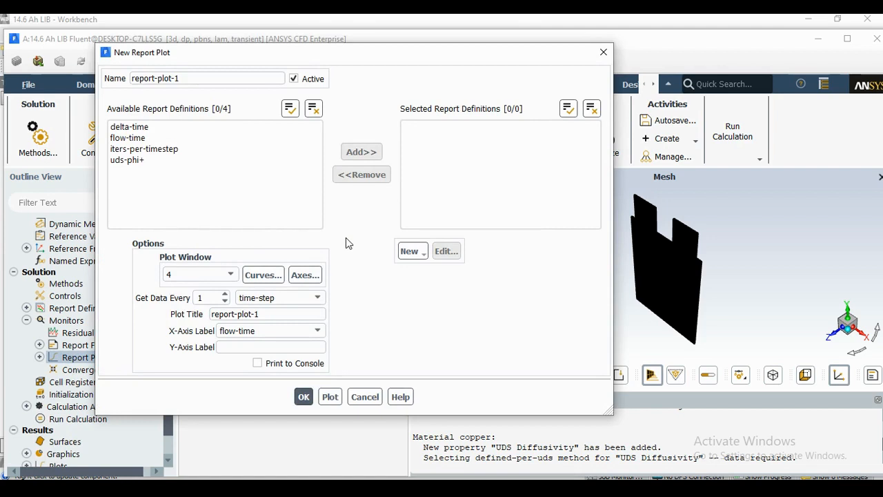
{"action": "left_click", "coordinate": [414, 252]}
{"action": "mouse_move", "coordinate": [448, 284]}
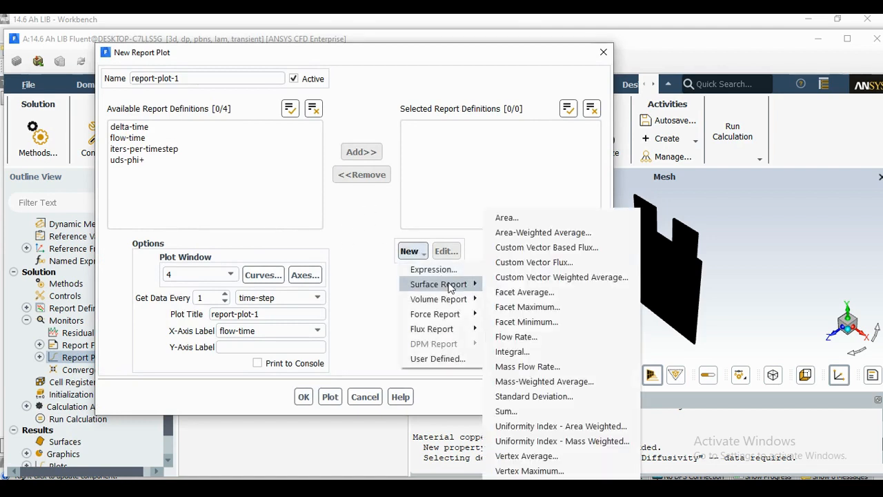
{"action": "left_click", "coordinate": [537, 235]}
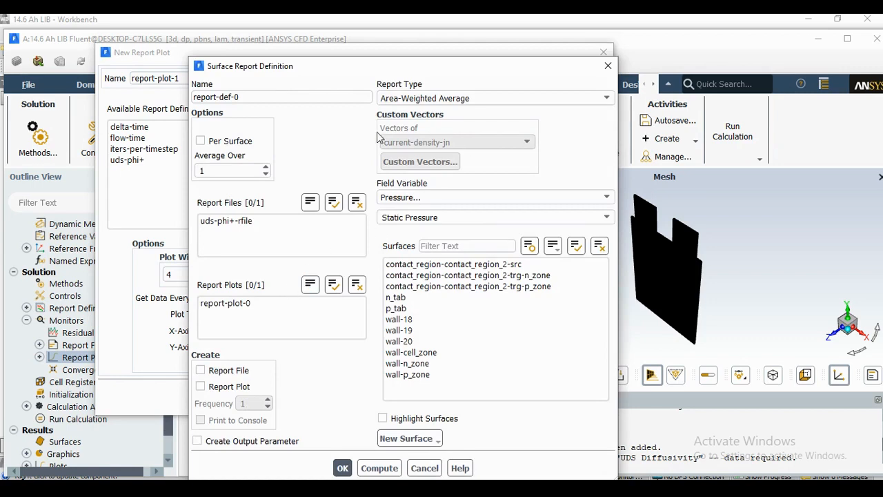
{"action": "triple_click", "coordinate": [269, 97]}
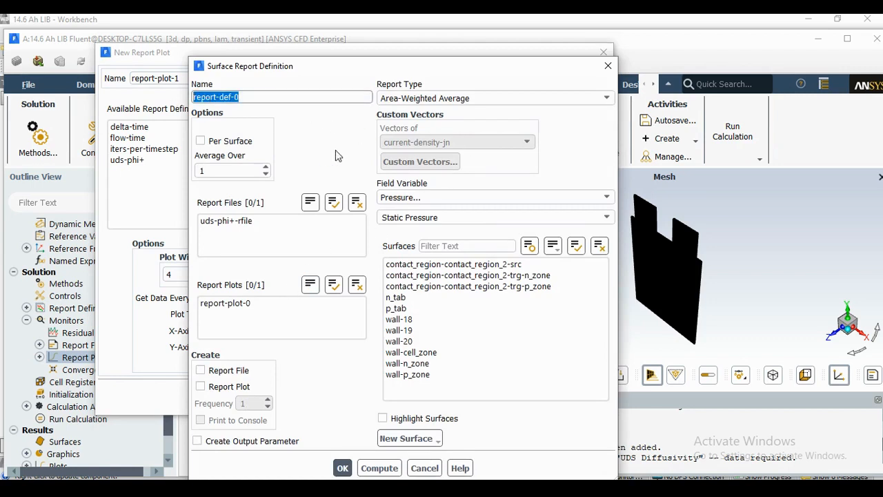
{"action": "type", "text": "temp"}
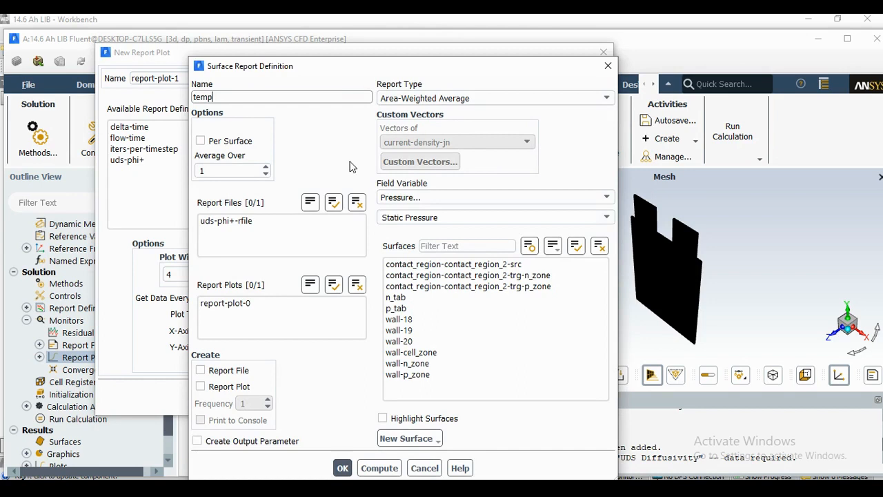
Set the temp report to monitor Static Temperature on the wall-cell_zone surface
{"action": "left_click", "coordinate": [465, 199]}
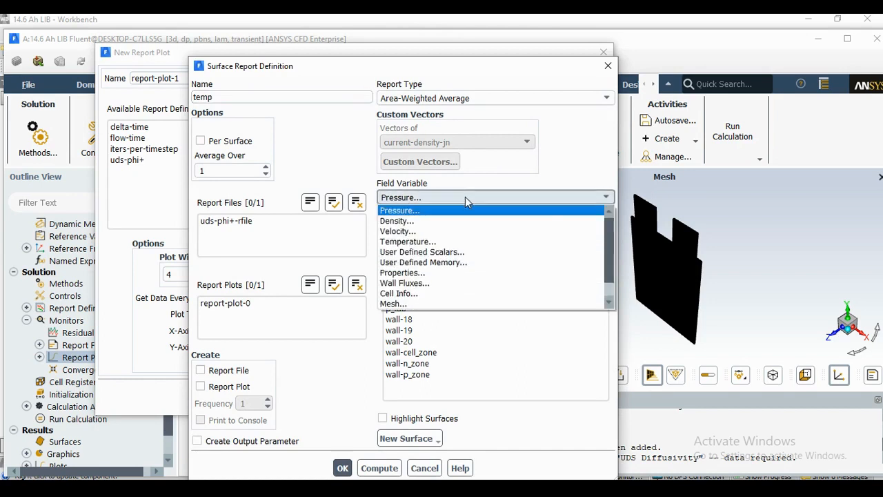
{"action": "left_click", "coordinate": [445, 243]}
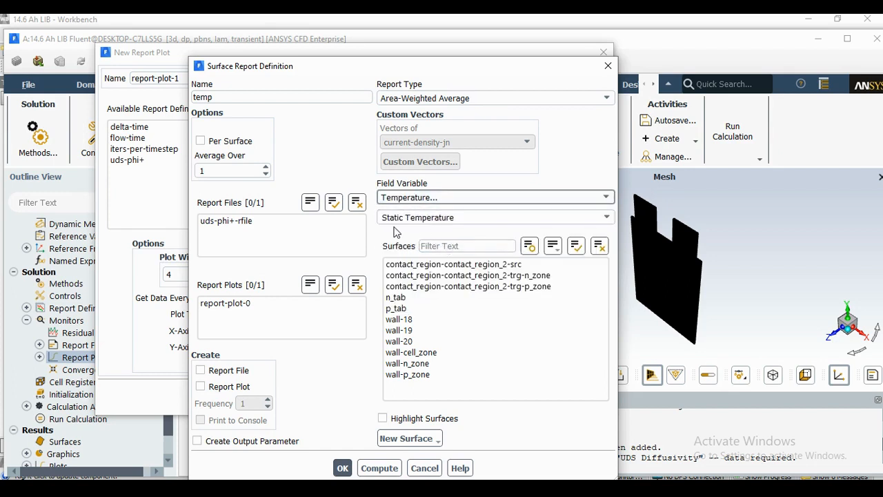
{"action": "left_click", "coordinate": [441, 352]}
Enable a report file and report plot for the temp report, and accept the surface report and report plot definitions
{"action": "left_click", "coordinate": [221, 372]}
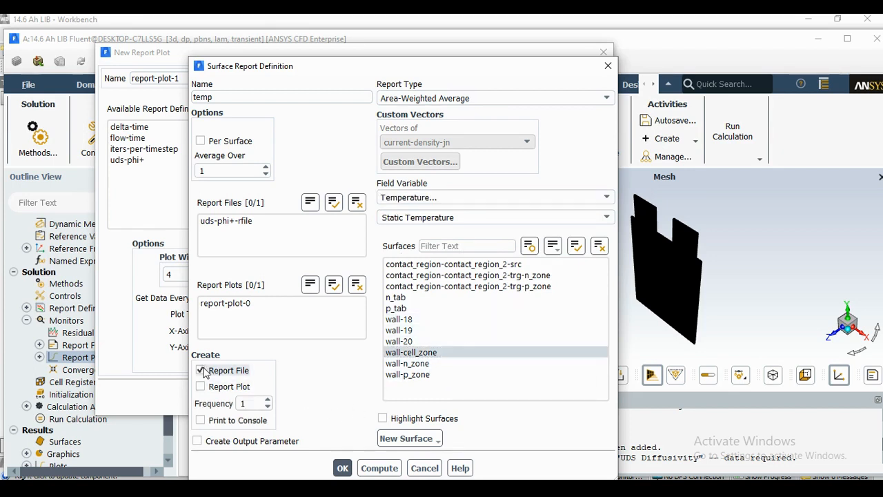
{"action": "left_click", "coordinate": [207, 386]}
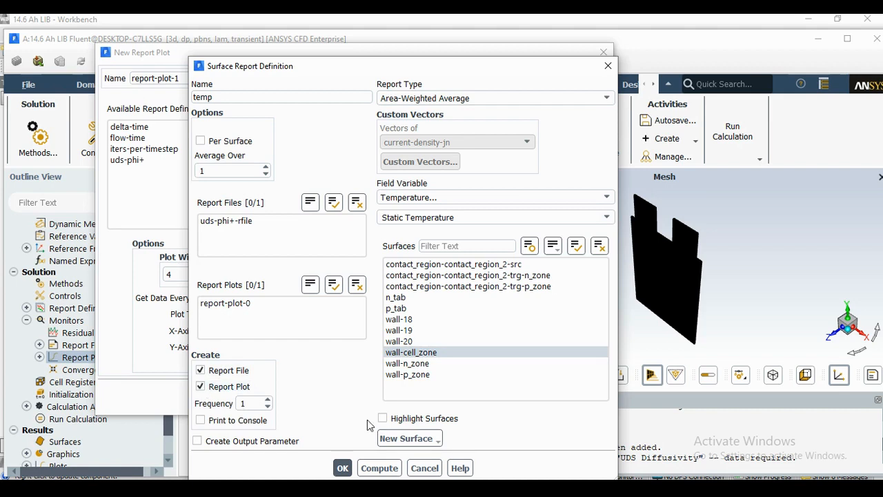
{"action": "left_click", "coordinate": [343, 467]}
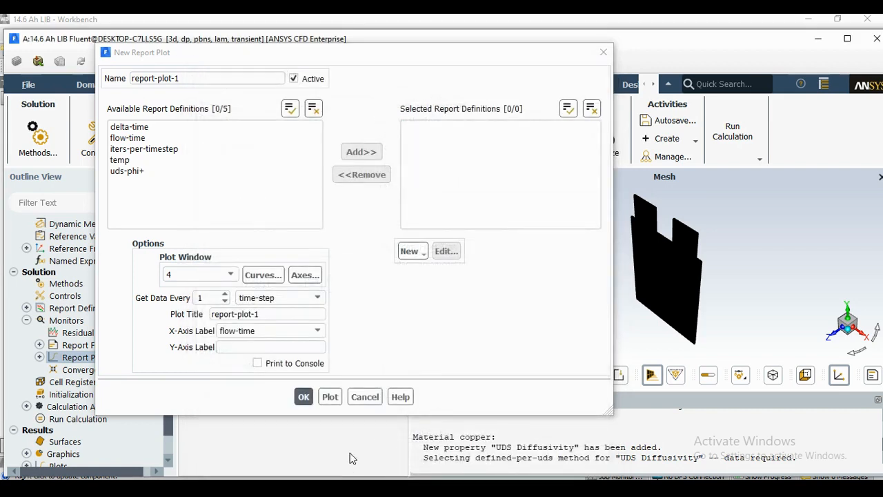
{"action": "left_click", "coordinate": [304, 399]}
{"action": "left_click", "coordinate": [343, 344]}
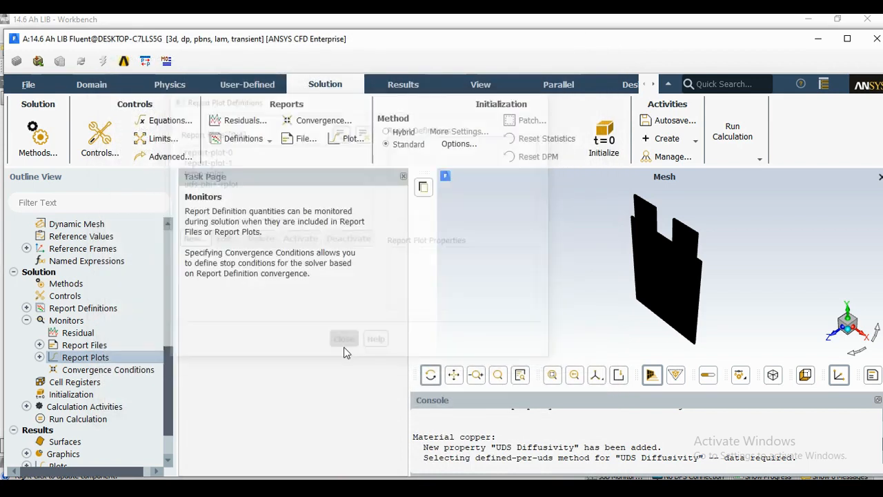
Review the settings of the temp-rplot report plot
{"action": "left_click", "coordinate": [39, 356]}
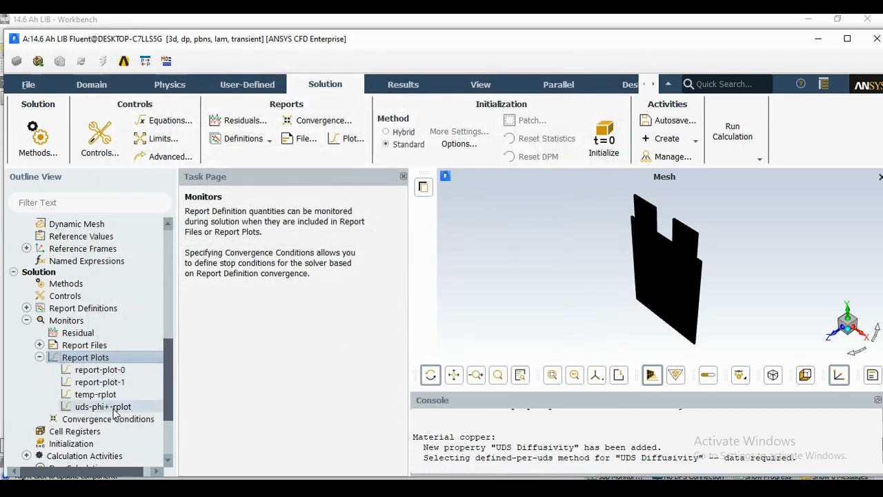
{"action": "double_click", "coordinate": [97, 394]}
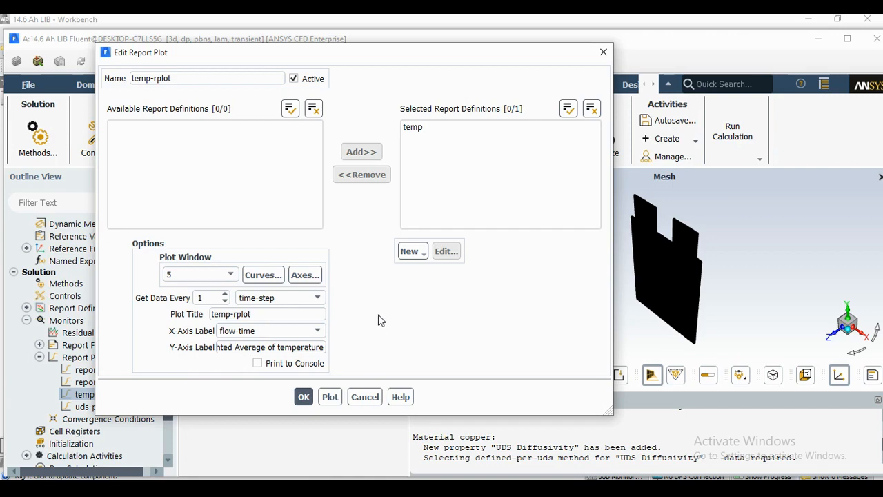
{"action": "left_click", "coordinate": [304, 397]}
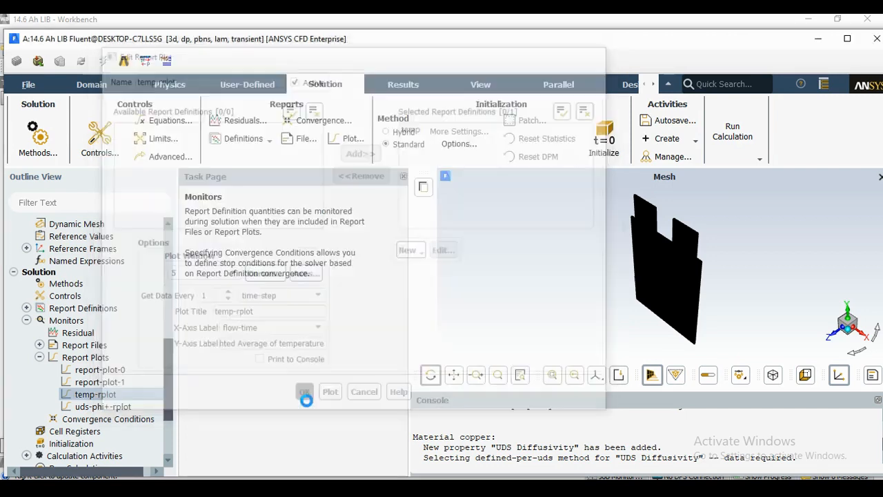
Initialize the solution with the Hybrid Initialization method and check the console messages
{"action": "scroll", "coordinate": [107, 396], "scroll_direction": "down", "scroll_amount": 3}
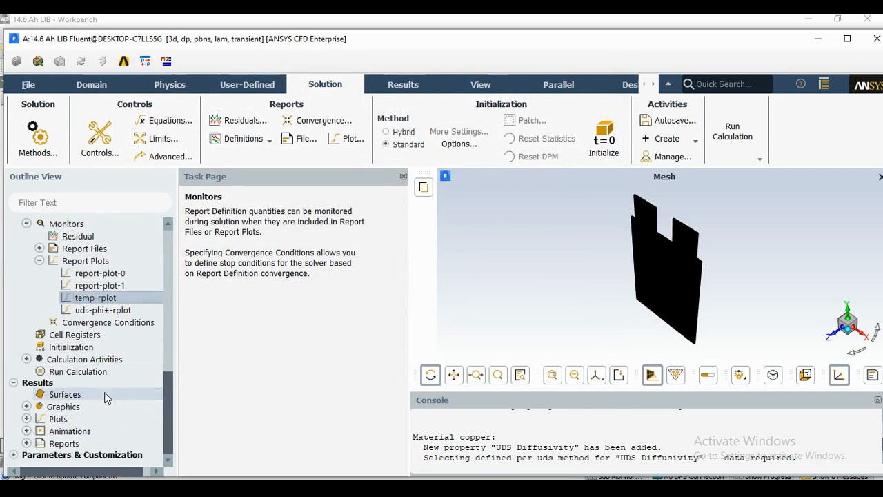
{"action": "left_click", "coordinate": [108, 350]}
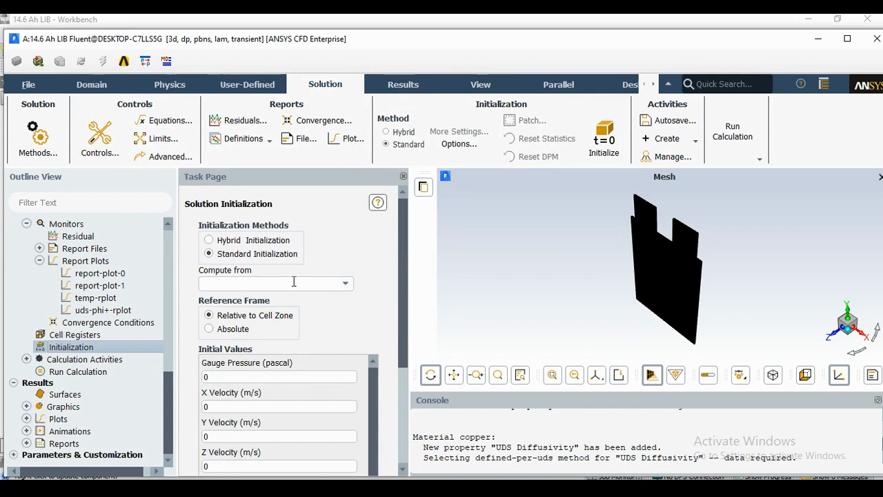
{"action": "left_click", "coordinate": [209, 239]}
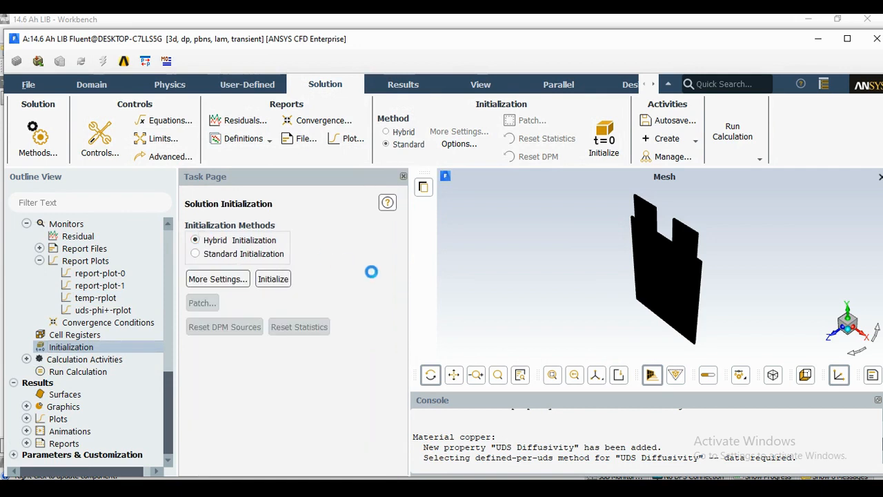
{"action": "left_click", "coordinate": [273, 279]}
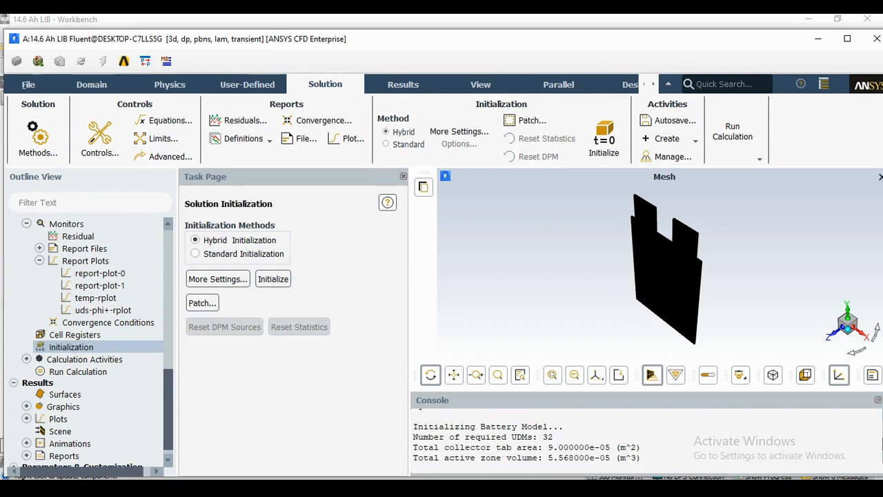
{"action": "scroll", "coordinate": [526, 463], "scroll_direction": "up", "scroll_amount": 1}
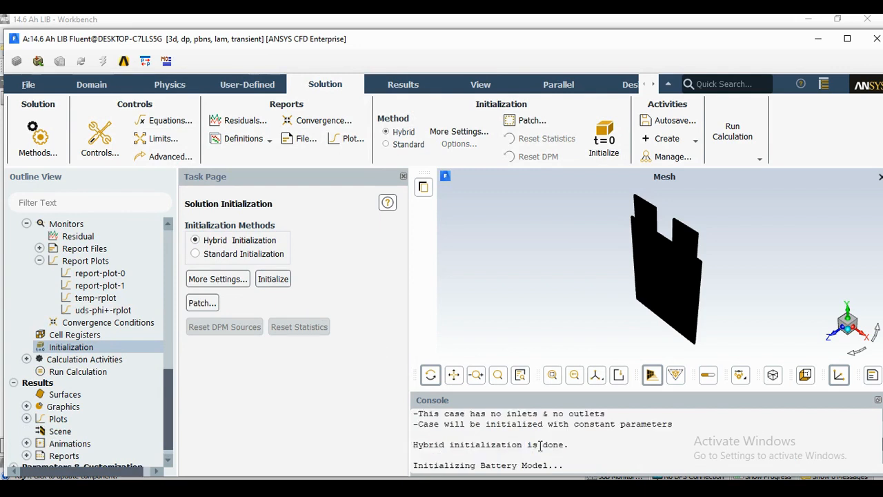
{"action": "scroll", "coordinate": [540, 445], "scroll_direction": "down", "scroll_amount": 1}
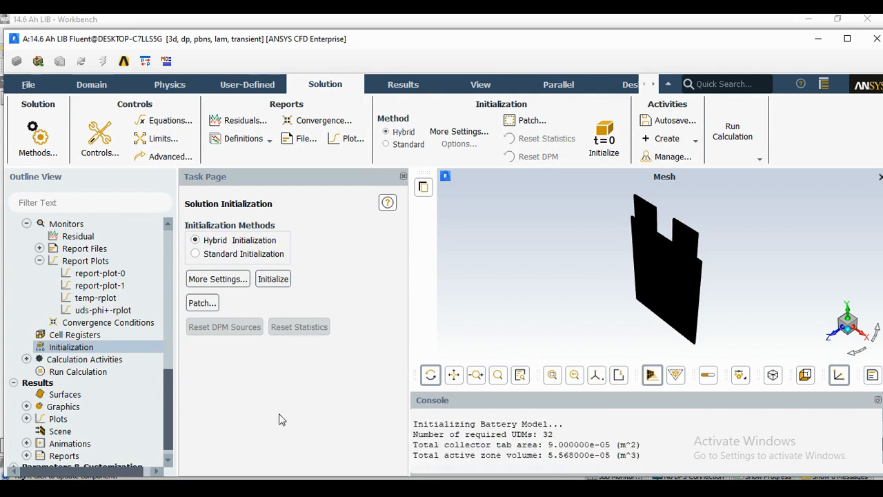
Configure the calculation with 50 time steps, a time step size of 30 s and 10 maximum iterations per time step
{"action": "left_click", "coordinate": [89, 376]}
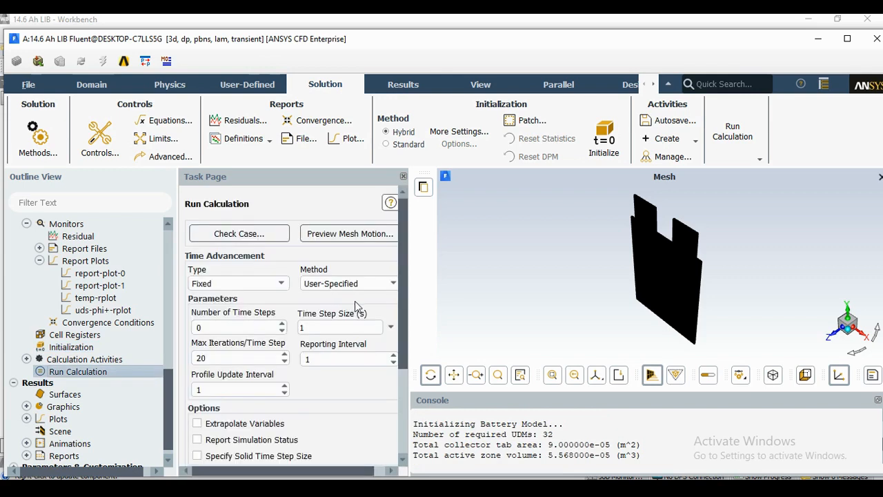
{"action": "scroll", "coordinate": [289, 314], "scroll_direction": "down", "scroll_amount": 2}
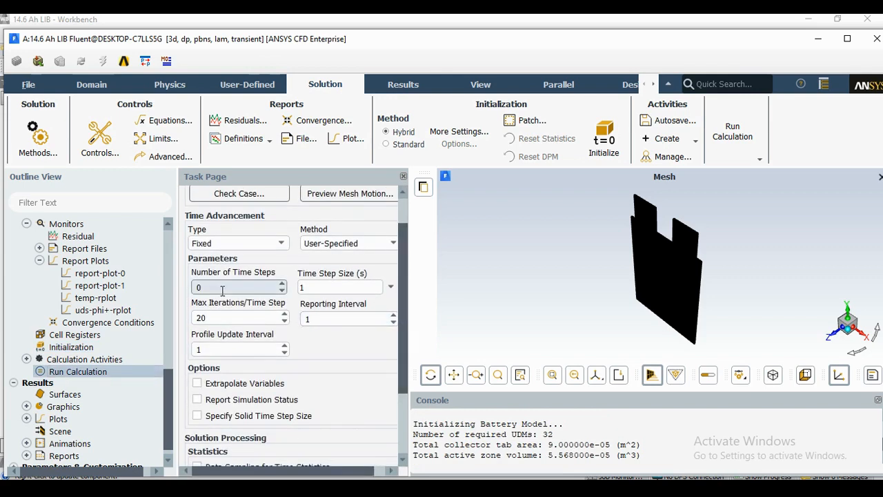
{"action": "double_click", "coordinate": [219, 288]}
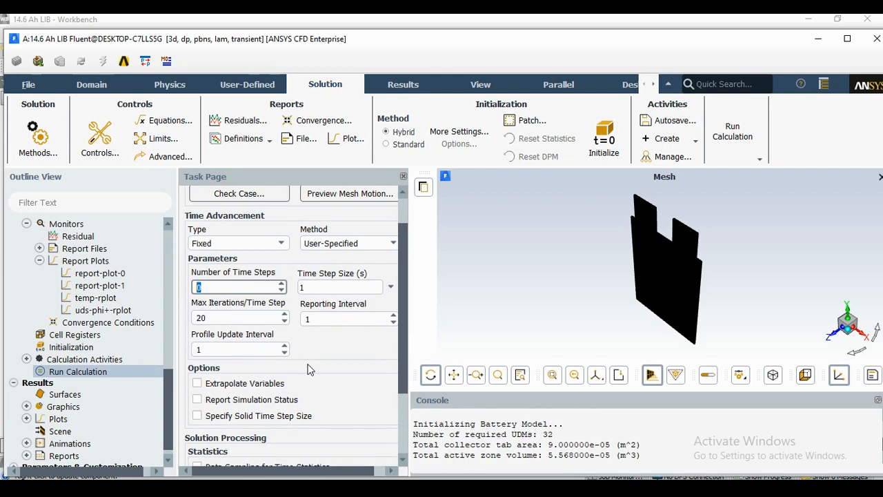
{"action": "type", "text": "50"}
{"action": "key", "text": "Tab"}
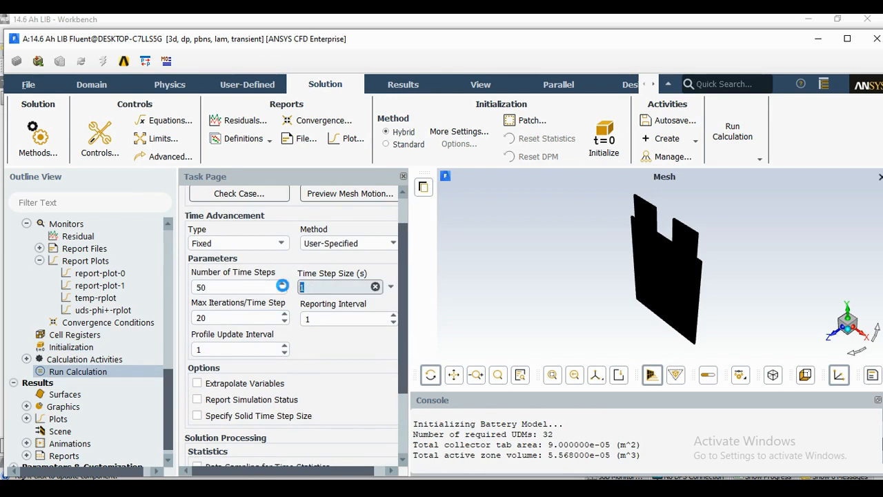
{"action": "type", "text": "30"}
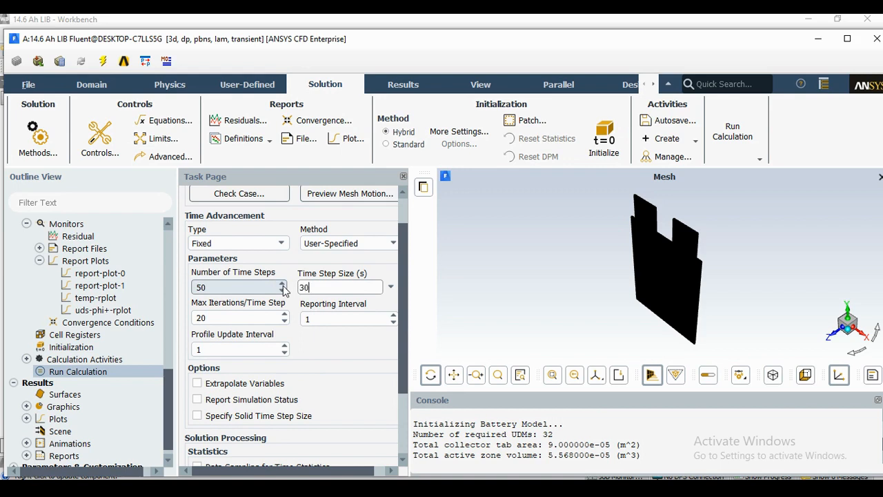
{"action": "left_click_drag", "start_coordinate": [221, 317], "coordinate": [181, 322]}
{"action": "type", "text": "10"}
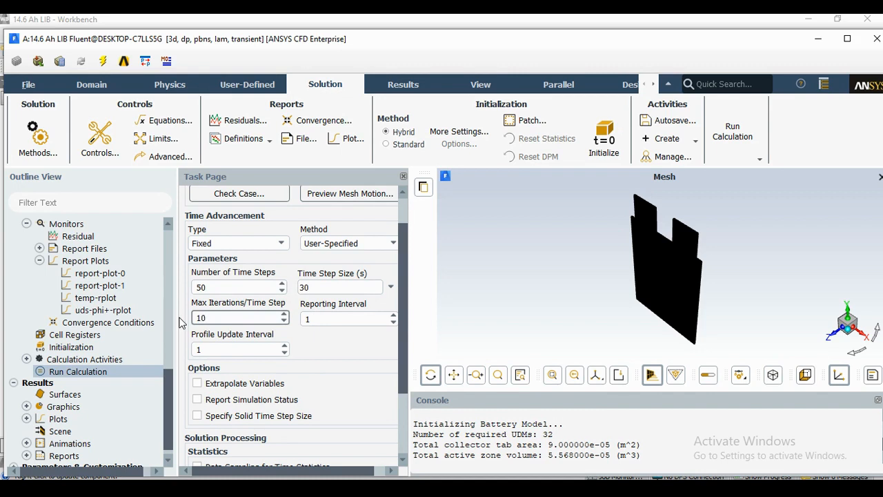
Run the case check, read the solver recommendation, and close the check
{"action": "left_click_drag", "start_coordinate": [403, 296], "coordinate": [401, 265]}
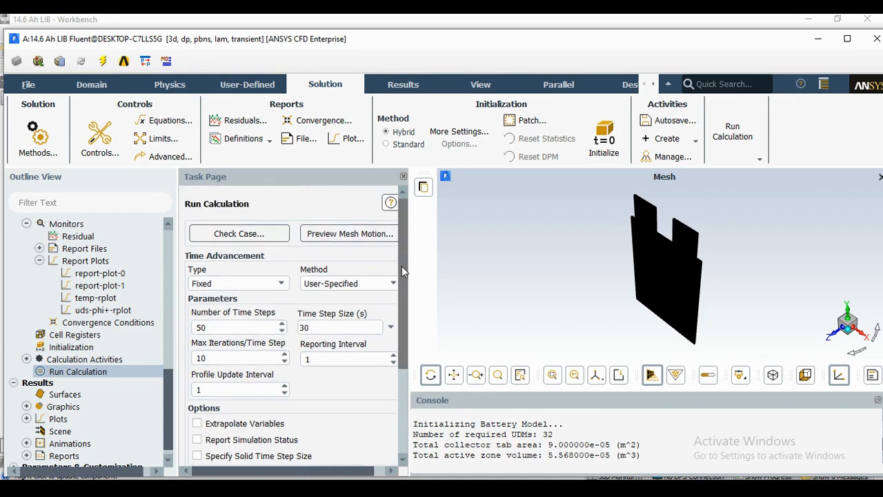
{"action": "left_click", "coordinate": [233, 235]}
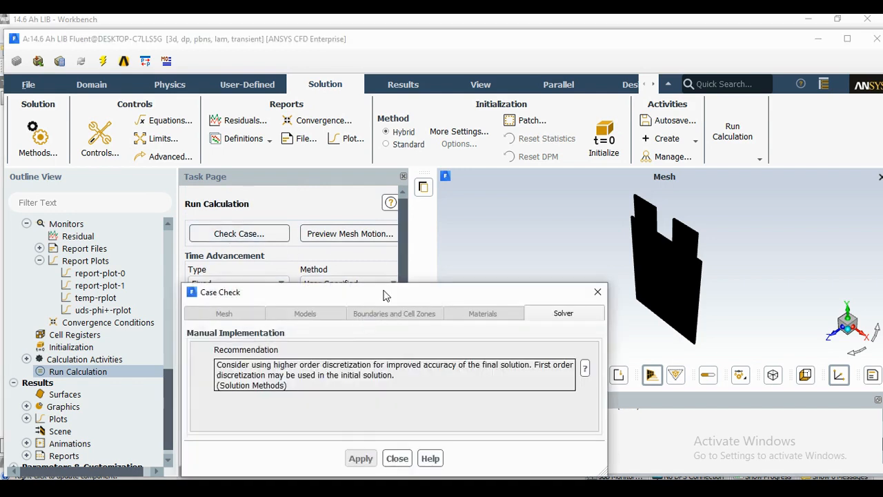
{"action": "left_click_drag", "start_coordinate": [385, 296], "coordinate": [400, 157]}
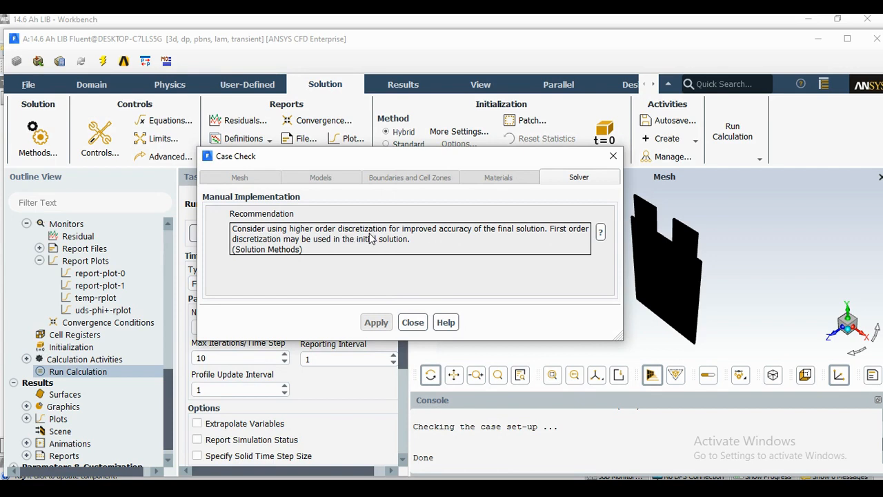
{"action": "left_click", "coordinate": [412, 323]}
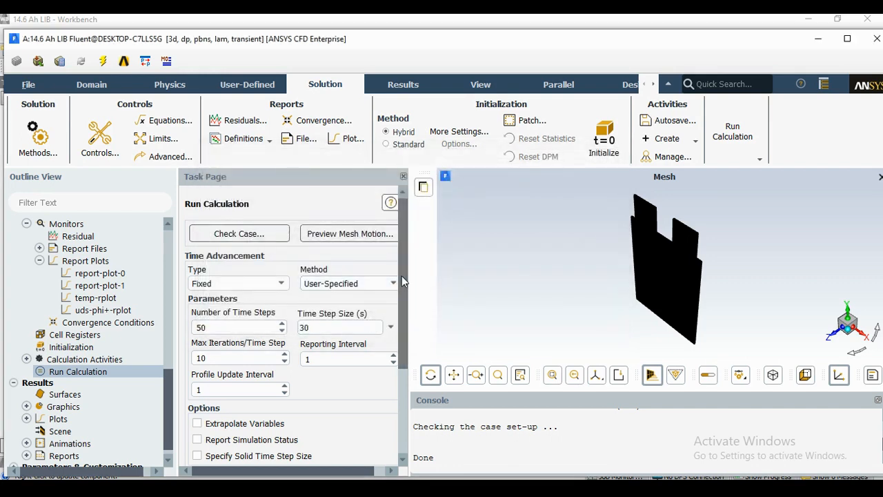
Query the solver CPU time by running (solver-cpu-time) in the console
{"action": "scroll", "coordinate": [401, 275], "scroll_direction": "down", "scroll_amount": 1}
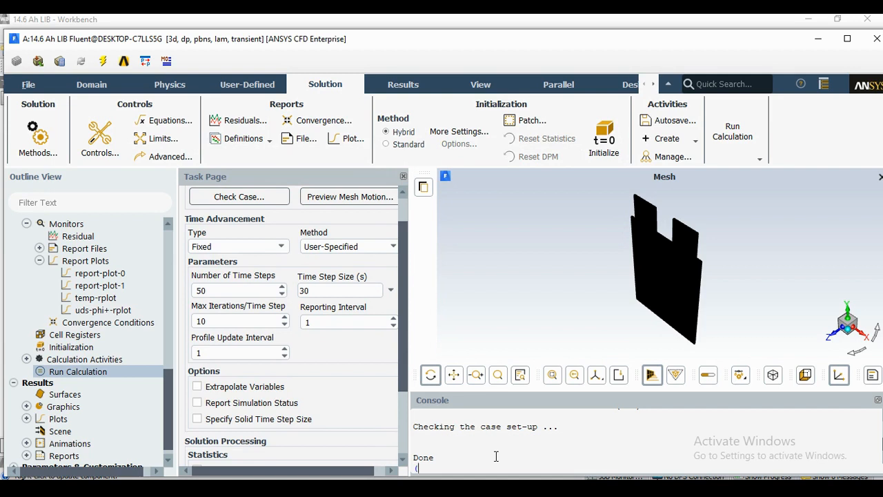
{"action": "type", "text": "solver-cpu-time)"}
{"action": "key", "text": "Return"}
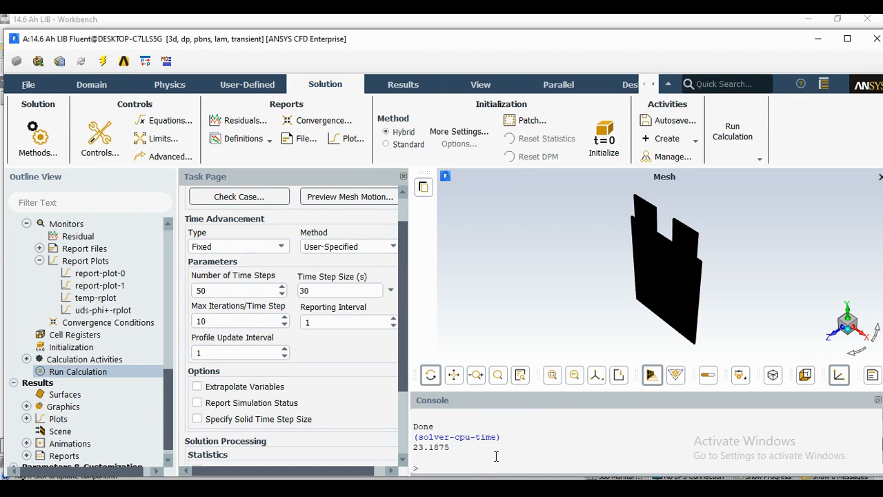
Run the 50-step transient calculation with current settings, viewing the uds-phi+-rplot and temp-rplot plots during the solve
{"action": "scroll", "coordinate": [303, 434], "scroll_direction": "down", "scroll_amount": 3}
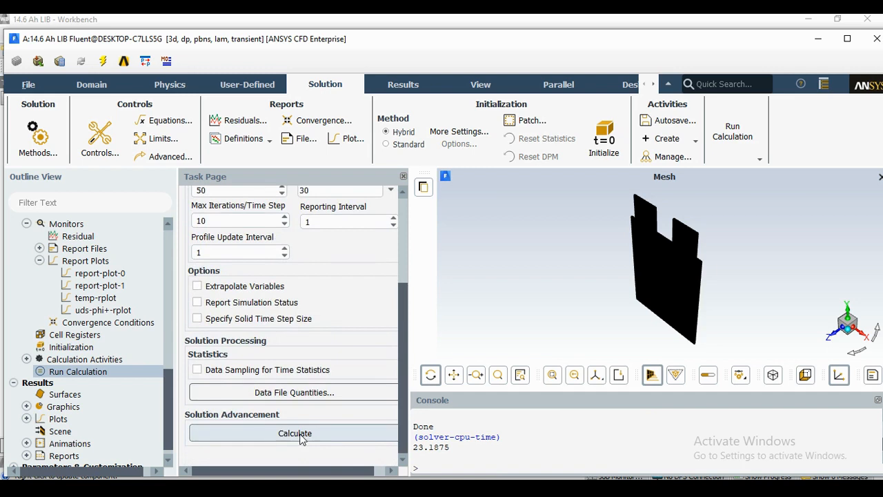
{"action": "left_click", "coordinate": [301, 435]}
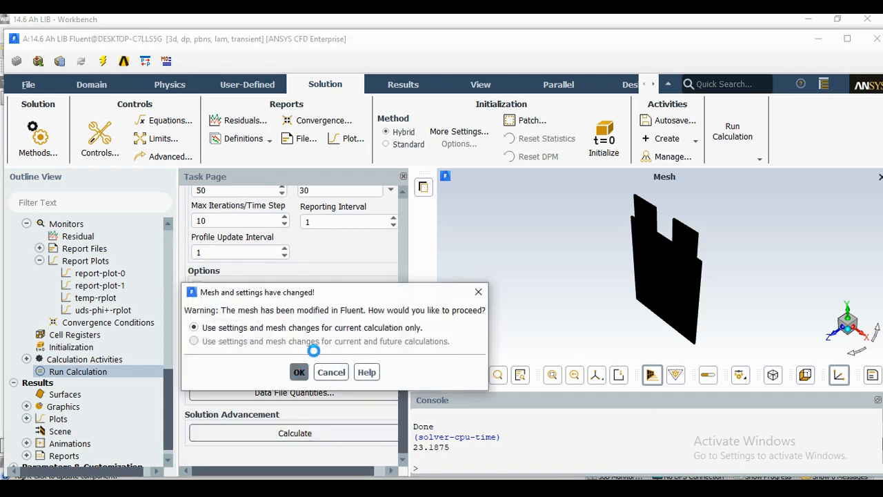
{"action": "left_click", "coordinate": [478, 295]}
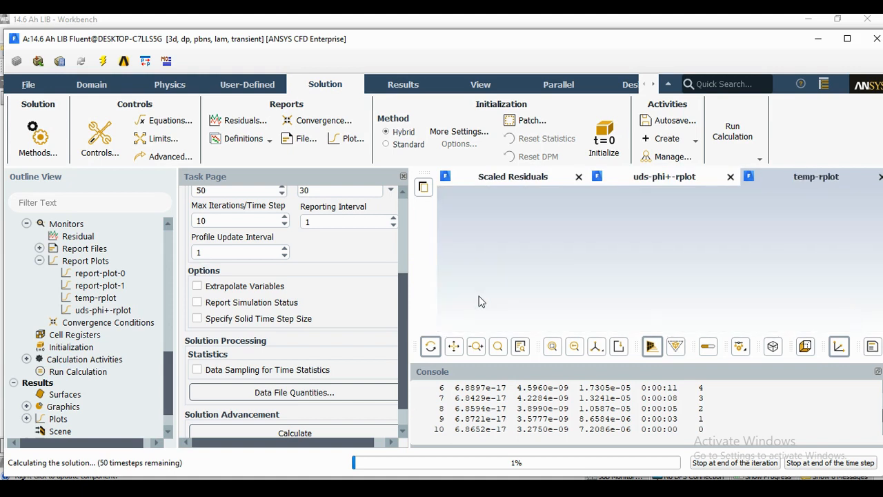
{"action": "left_click", "coordinate": [663, 181]}
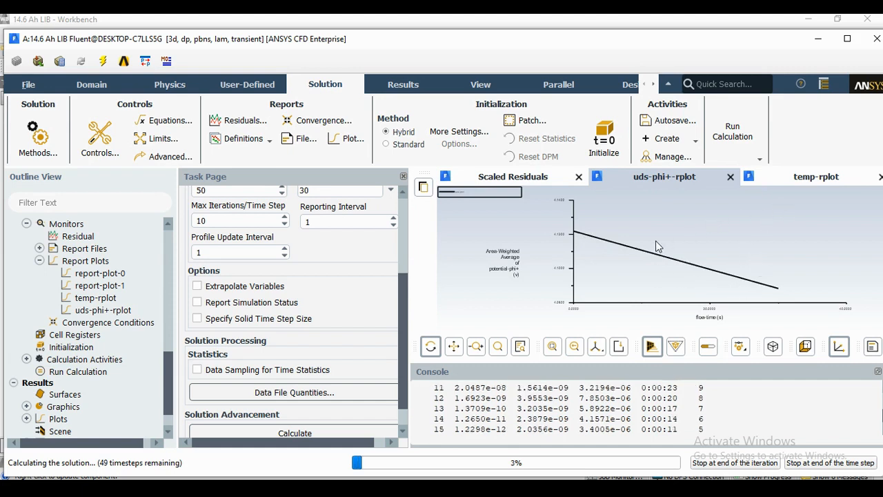
{"action": "left_click", "coordinate": [822, 177]}
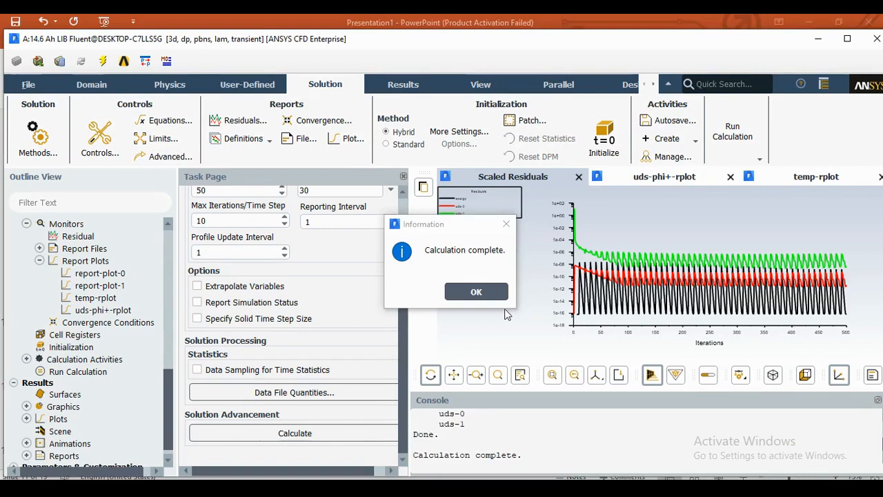
{"action": "left_click", "coordinate": [475, 292]}
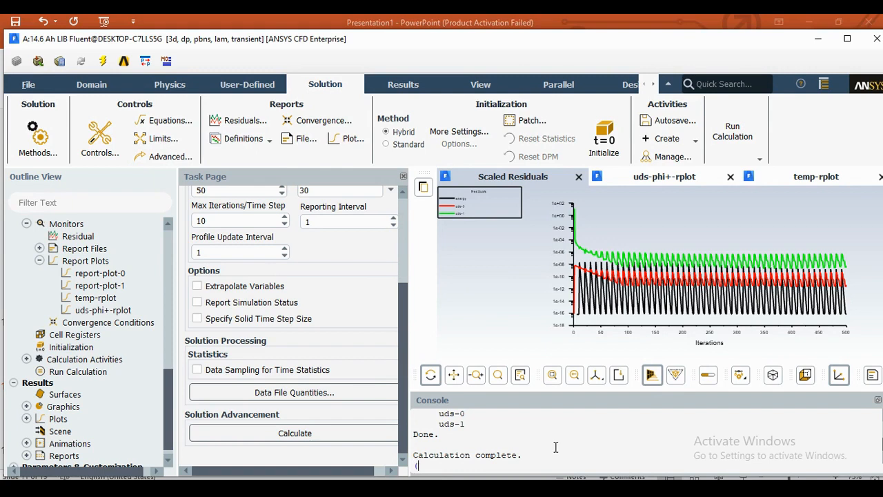
Query the solver CPU time for the completed run with (solver-cpu-time) in the console
{"action": "type", "text": "solver-cpu-time)"}
{"action": "key", "text": "Return"}
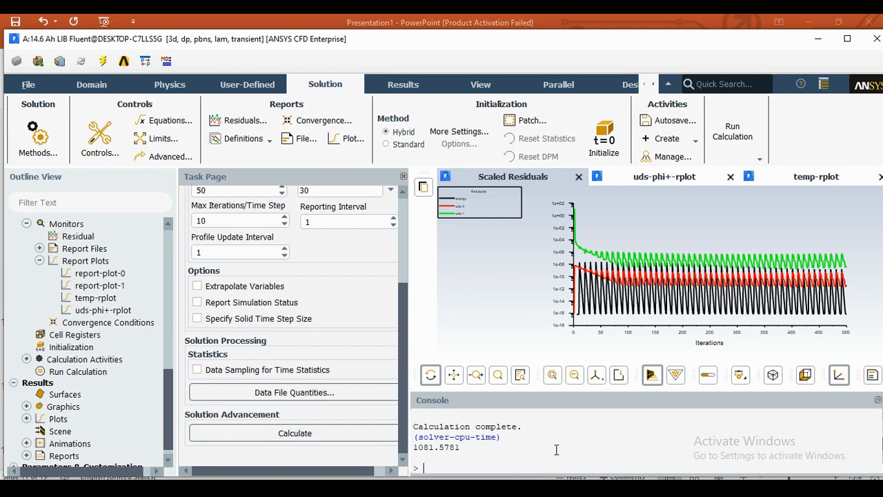
Review the MSMD Battery Model's E-chemistry, E-field solution method and electrical parameters, and close the dialog
{"action": "scroll", "coordinate": [297, 310], "scroll_direction": "up", "scroll_amount": 5}
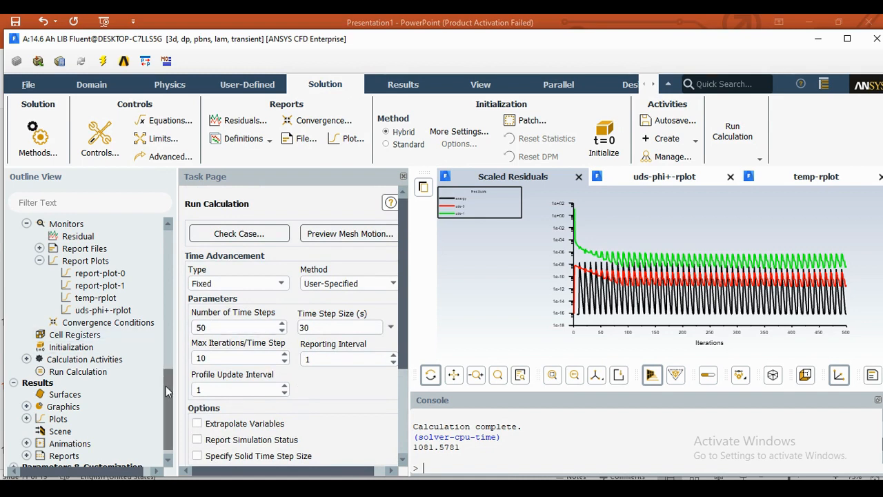
{"action": "left_click_drag", "start_coordinate": [165, 386], "coordinate": [176, 289]}
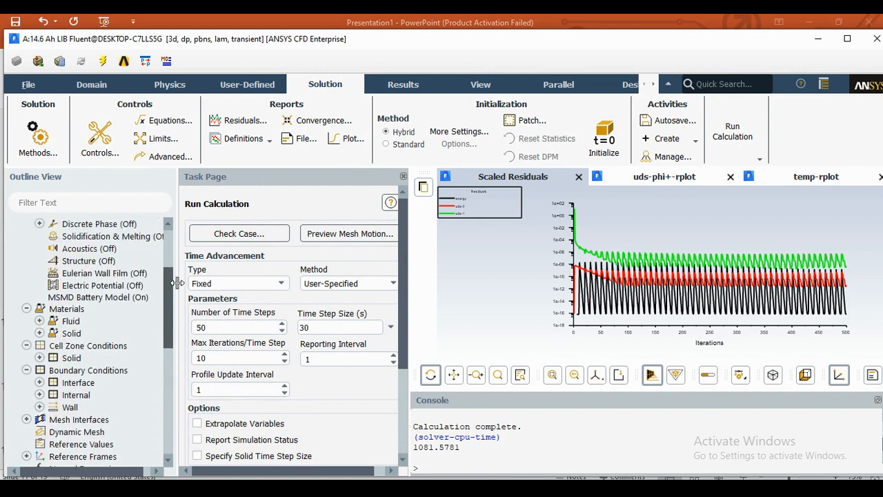
{"action": "double_click", "coordinate": [83, 298]}
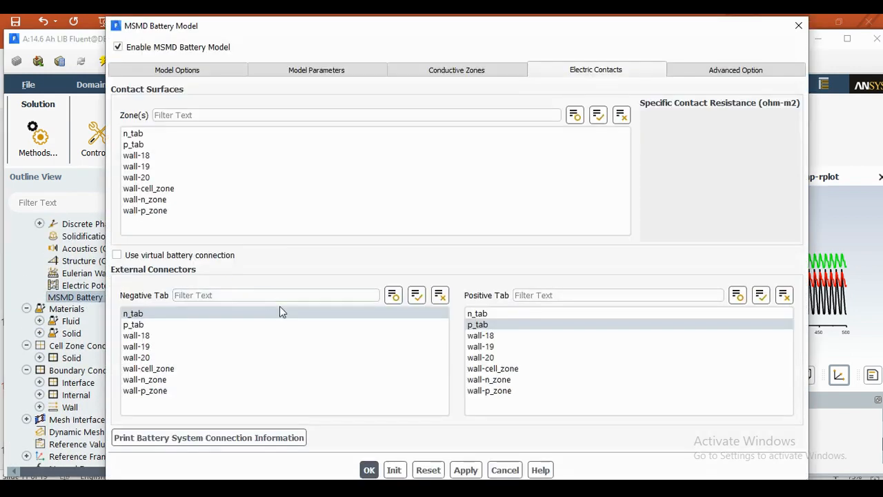
{"action": "left_click", "coordinate": [196, 72]}
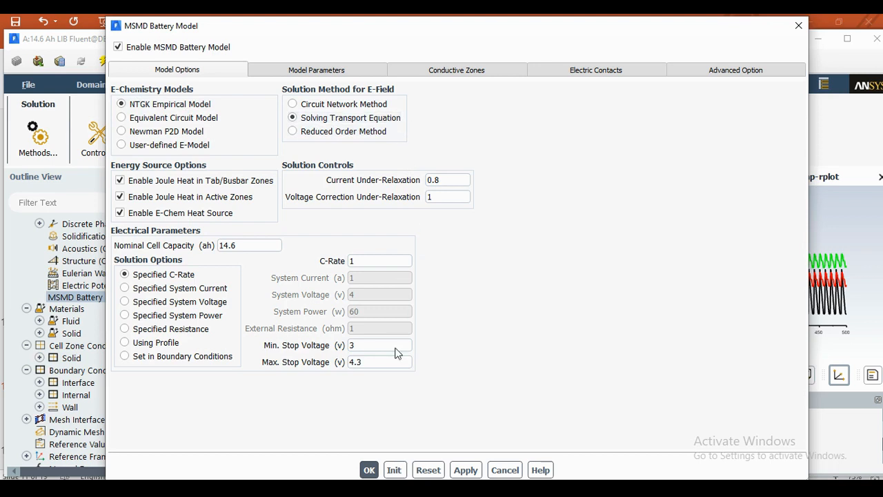
{"action": "left_click", "coordinate": [369, 469]}
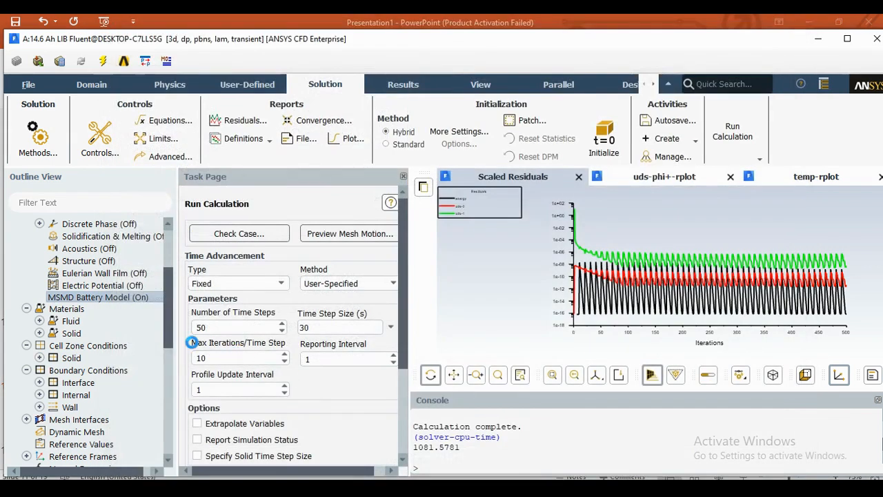
Reinitialize the solution with Hybrid Initialization, discarding the unsaved calculation data
{"action": "scroll", "coordinate": [118, 360], "scroll_direction": "down", "scroll_amount": 3}
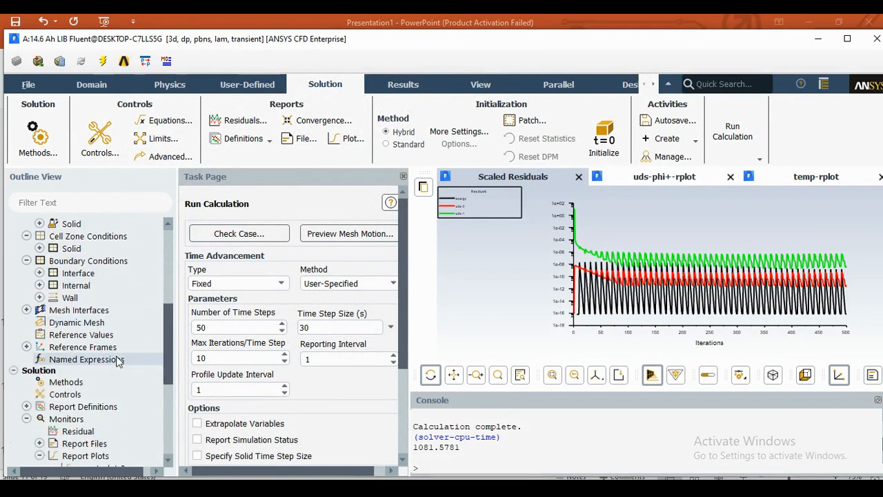
{"action": "scroll", "coordinate": [116, 357], "scroll_direction": "down", "scroll_amount": 3}
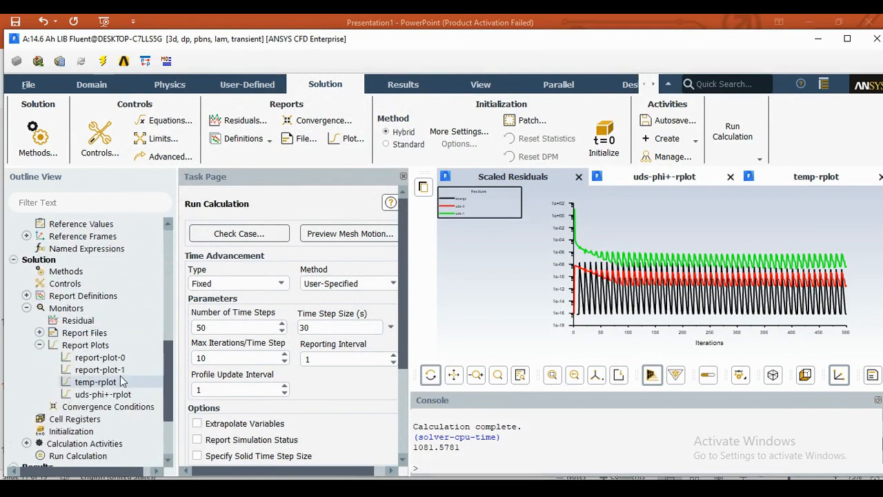
{"action": "scroll", "coordinate": [118, 384], "scroll_direction": "down", "scroll_amount": 1}
{"action": "left_click", "coordinate": [98, 391]}
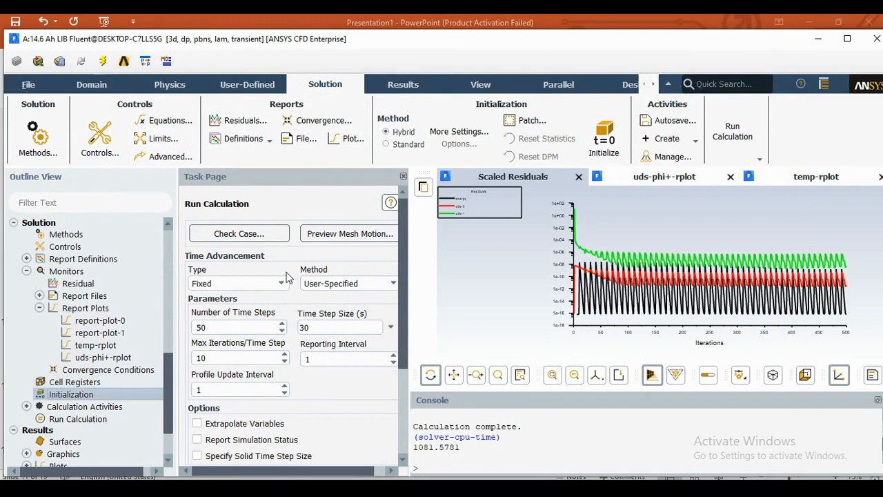
{"action": "left_click", "coordinate": [272, 279]}
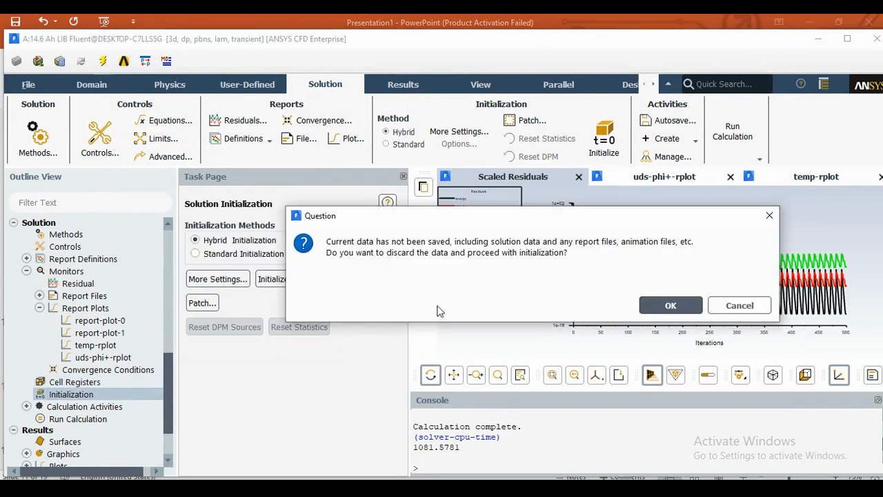
{"action": "left_click", "coordinate": [670, 308]}
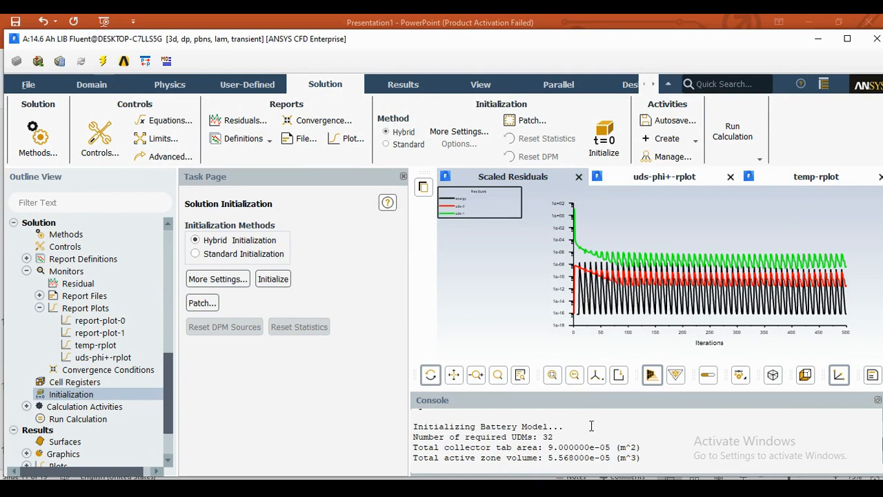
{"action": "scroll", "coordinate": [591, 425], "scroll_direction": "up", "scroll_amount": 1}
{"action": "scroll", "coordinate": [591, 425], "scroll_direction": "down", "scroll_amount": 1}
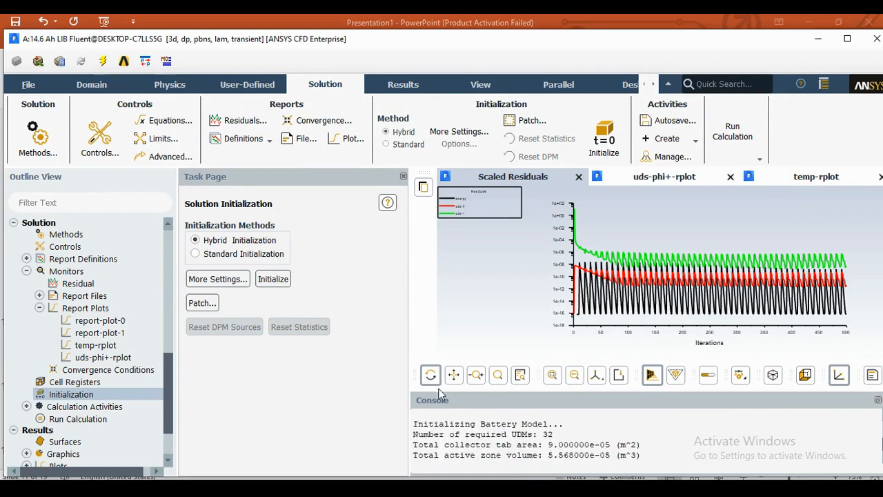
Set the number of time steps to 3 and run the calculation using the settings changes for the current calculation only
{"action": "left_click", "coordinate": [96, 417]}
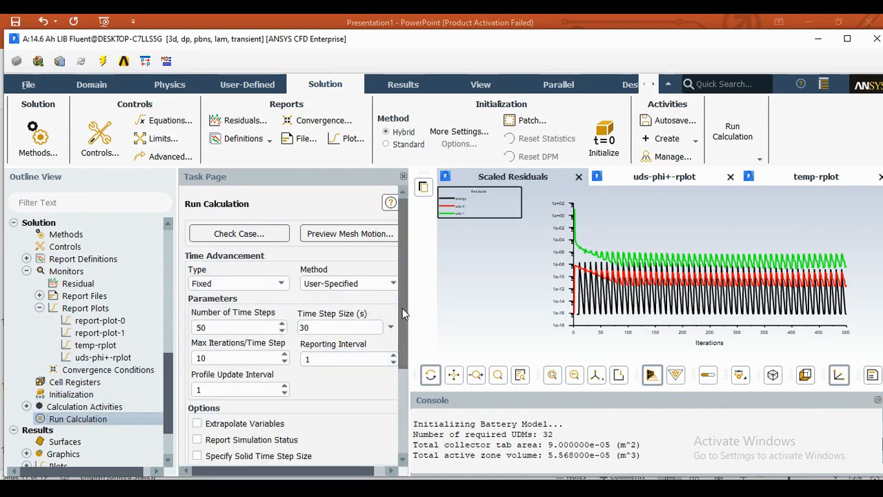
{"action": "double_click", "coordinate": [227, 324]}
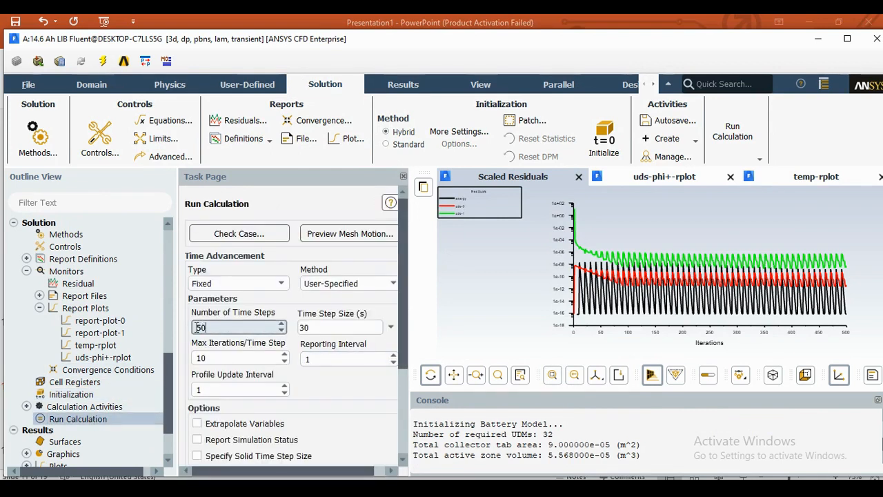
{"action": "type", "text": "3"}
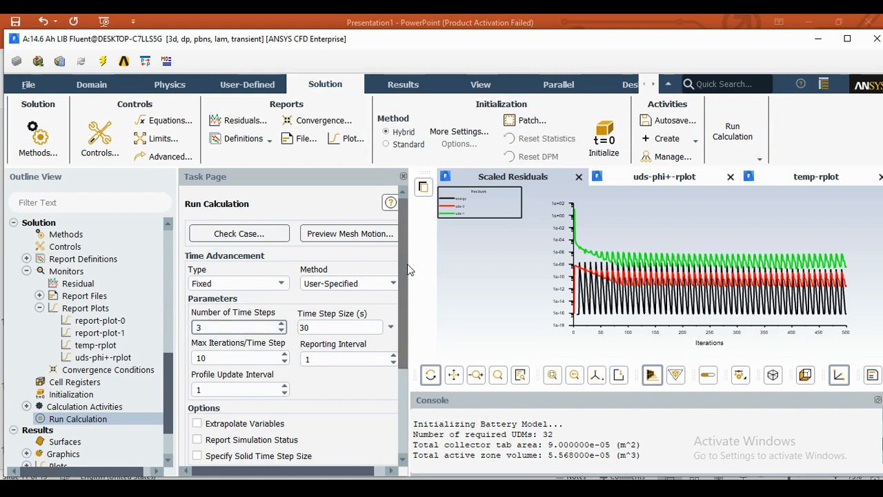
{"action": "scroll", "coordinate": [400, 295], "scroll_direction": "down", "scroll_amount": 4}
{"action": "left_click", "coordinate": [314, 434]}
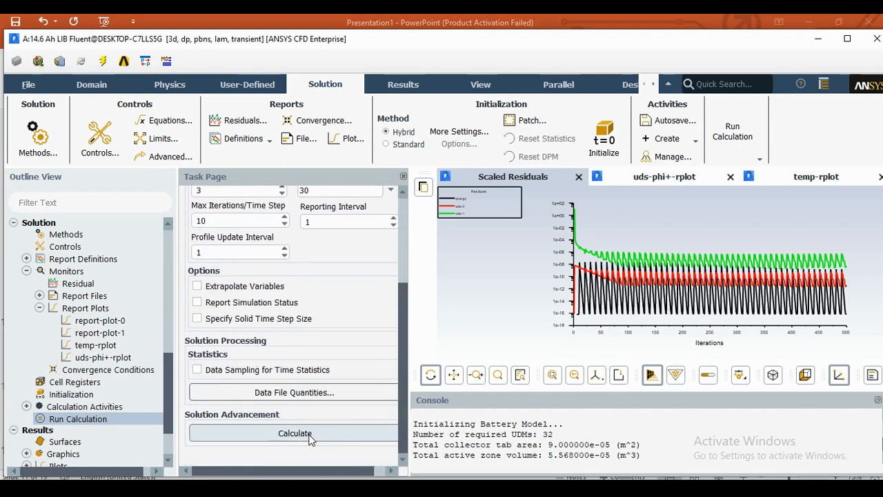
{"action": "left_click", "coordinate": [309, 435]}
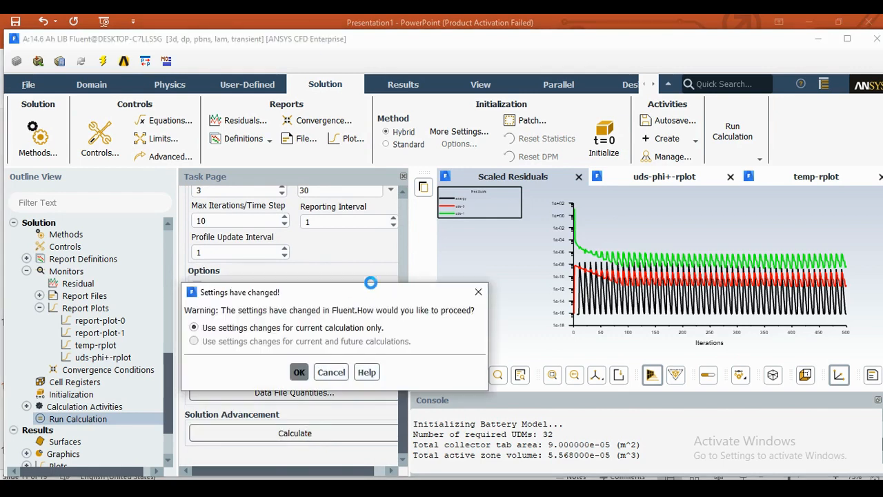
{"action": "key", "text": "Return"}
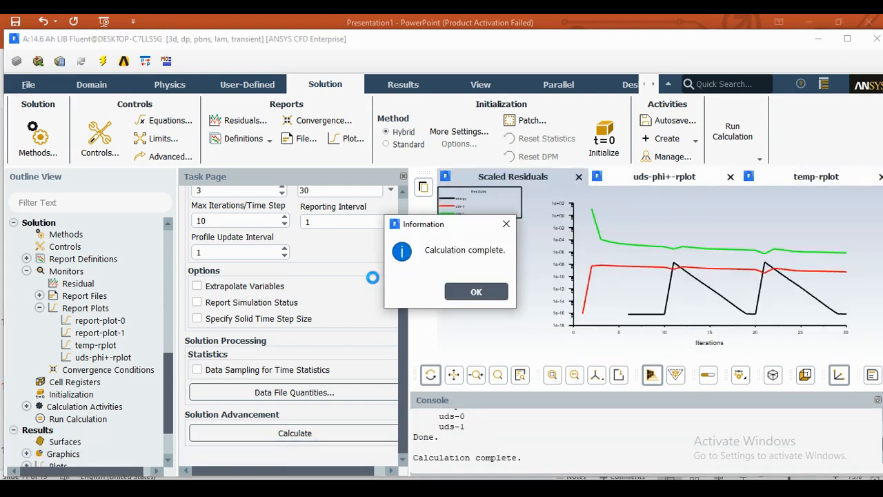
{"action": "left_click", "coordinate": [481, 295]}
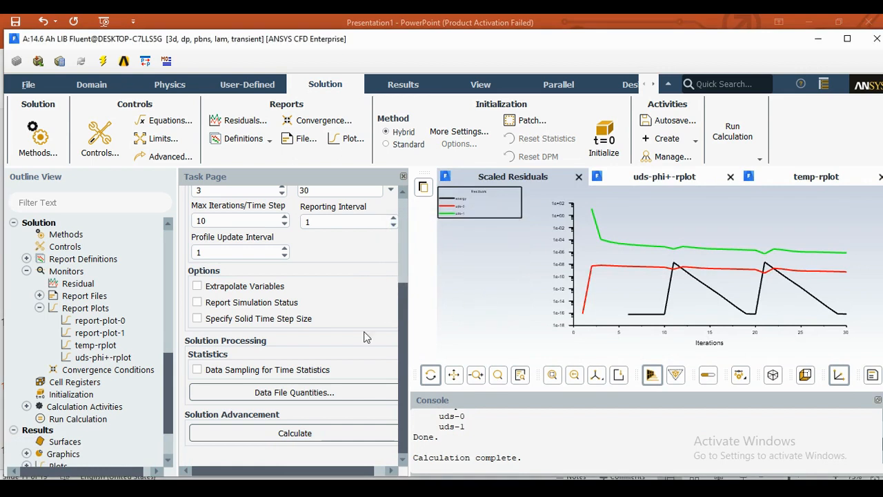
Switch the MSMD Battery Model's E-field solution method to Reduced Order Method and apply it
{"action": "scroll", "coordinate": [100, 384], "scroll_direction": "up", "scroll_amount": 7}
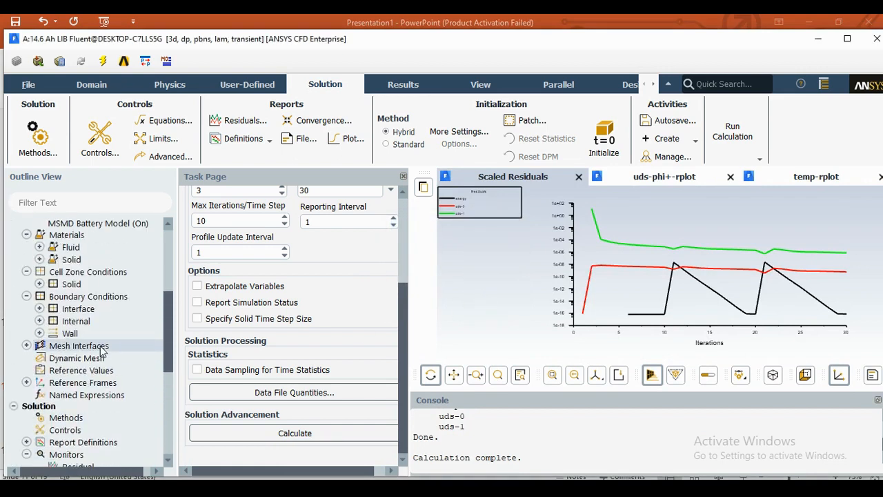
{"action": "double_click", "coordinate": [98, 296]}
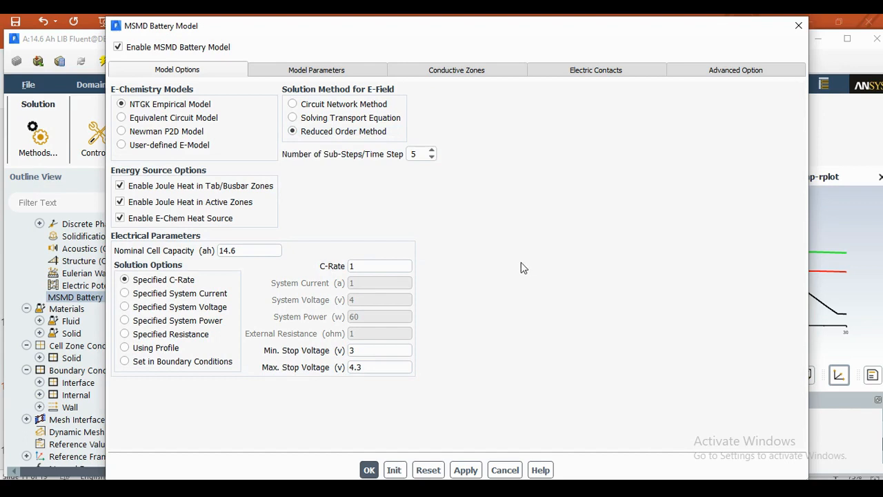
{"action": "left_click", "coordinate": [369, 470]}
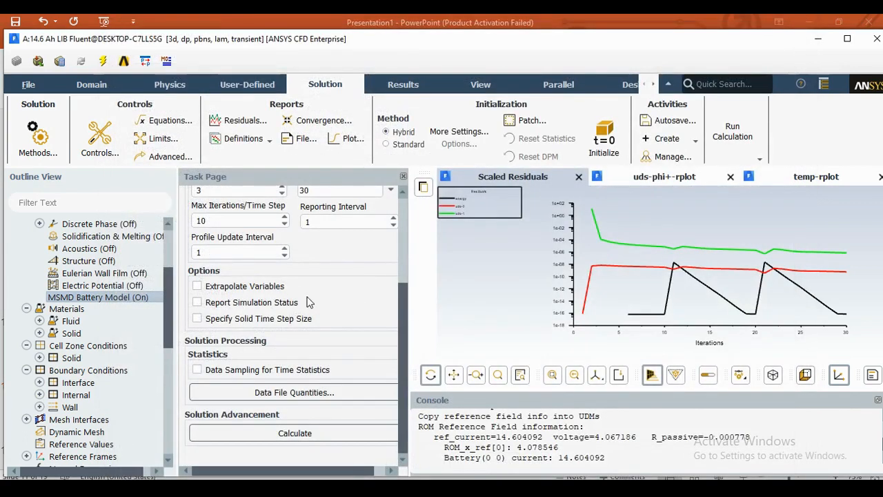
Set the number of time steps to 47 and continue the calculation with the reduced order method
{"action": "scroll", "coordinate": [308, 302], "scroll_direction": "up", "scroll_amount": 3}
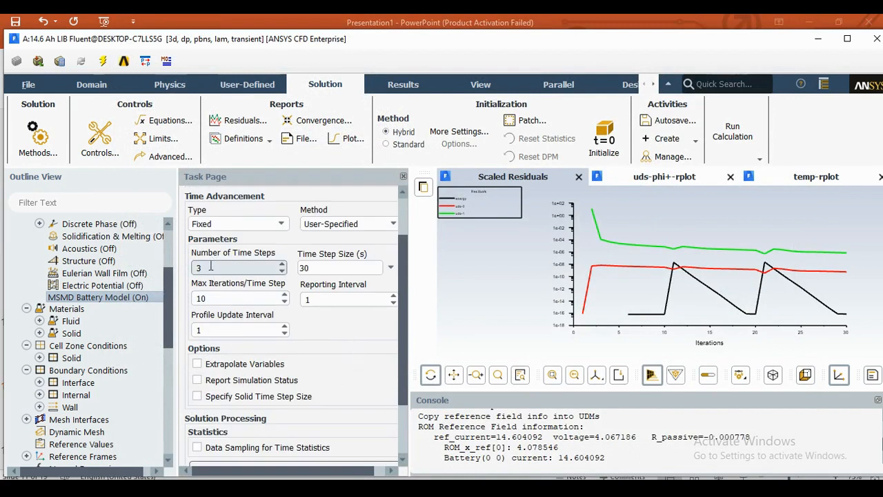
{"action": "double_click", "coordinate": [215, 268]}
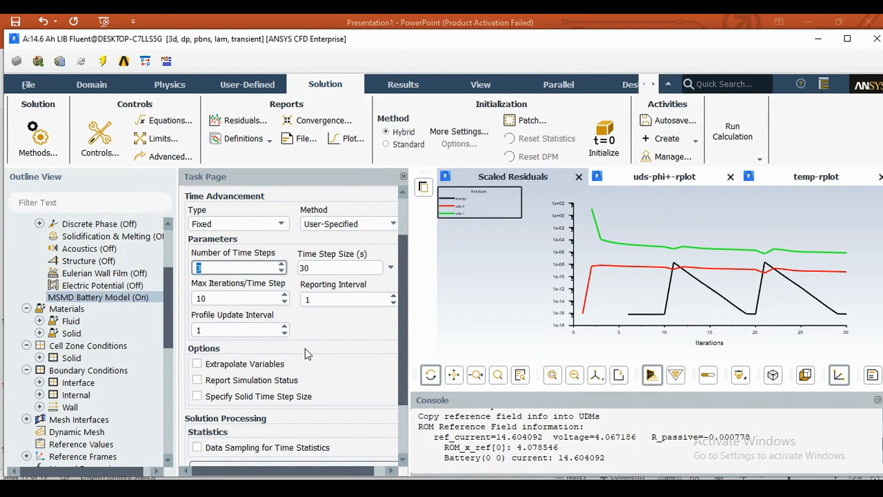
{"action": "type", "text": "47"}
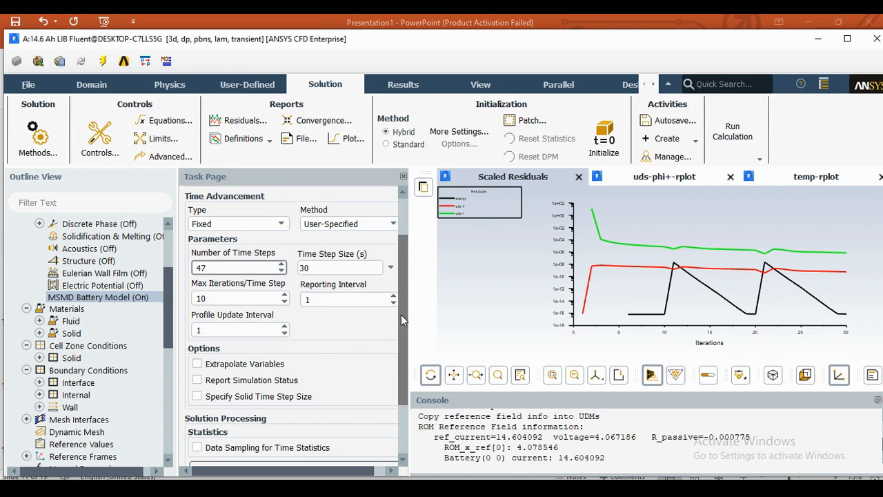
{"action": "scroll", "coordinate": [401, 314], "scroll_direction": "down", "scroll_amount": 3}
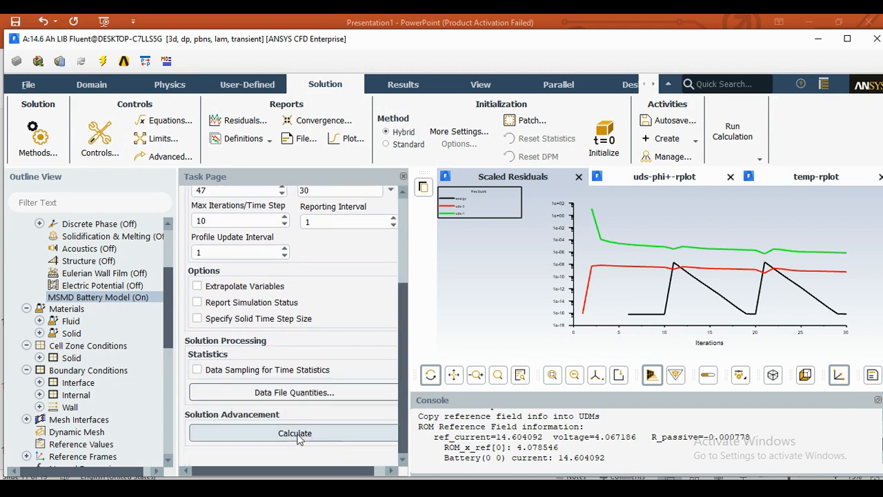
{"action": "left_click", "coordinate": [299, 438]}
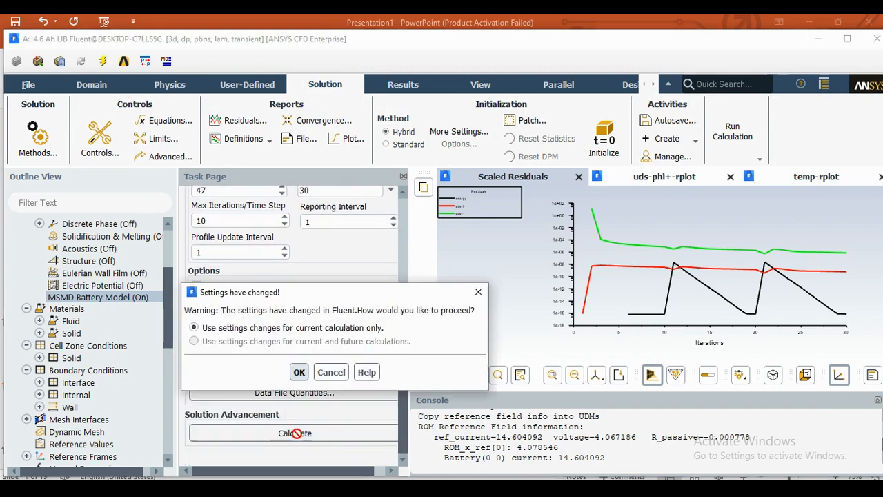
{"action": "left_click", "coordinate": [299, 369]}
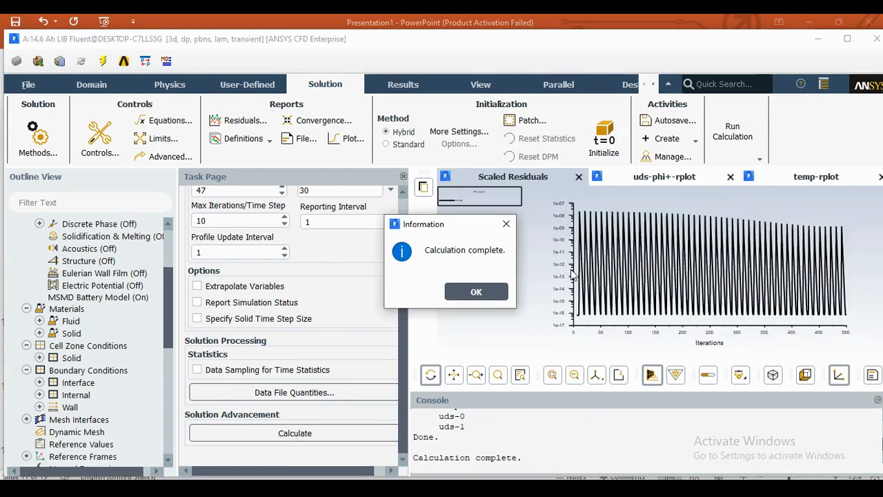
{"action": "left_click", "coordinate": [475, 292]}
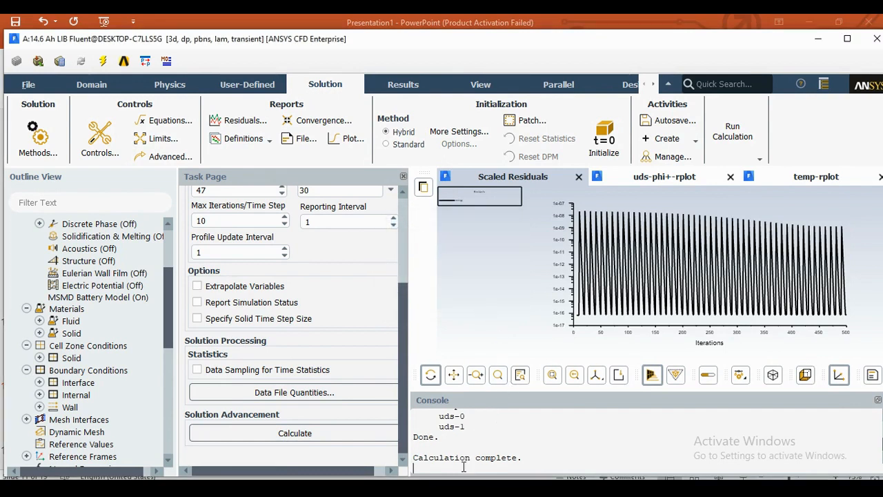
Query the solver's CPU time for the completed reduced-order run with the console command (solver-cpu-time)
{"action": "scroll", "coordinate": [544, 436], "scroll_direction": "down", "scroll_amount": 1}
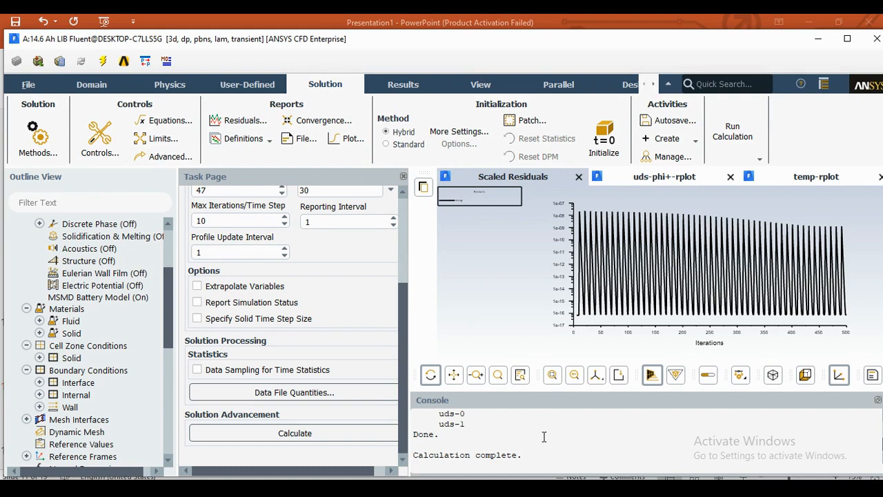
{"action": "type", "text": "solver-cpu-time"}
{"action": "key", "text": "Return"}
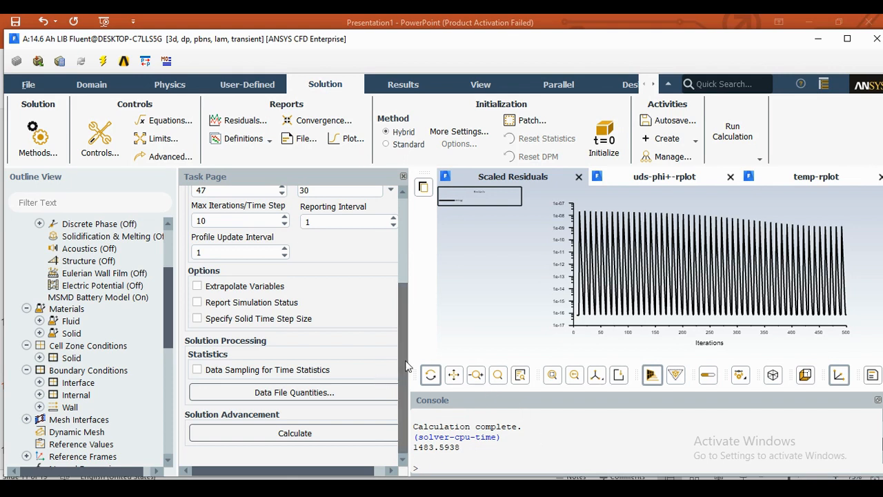
Switch the MSMD Battery Model's E-field solution method to Solving Transport Equation and set the C-Rate to 20
{"action": "left_click_drag", "start_coordinate": [405, 373], "coordinate": [408, 264]}
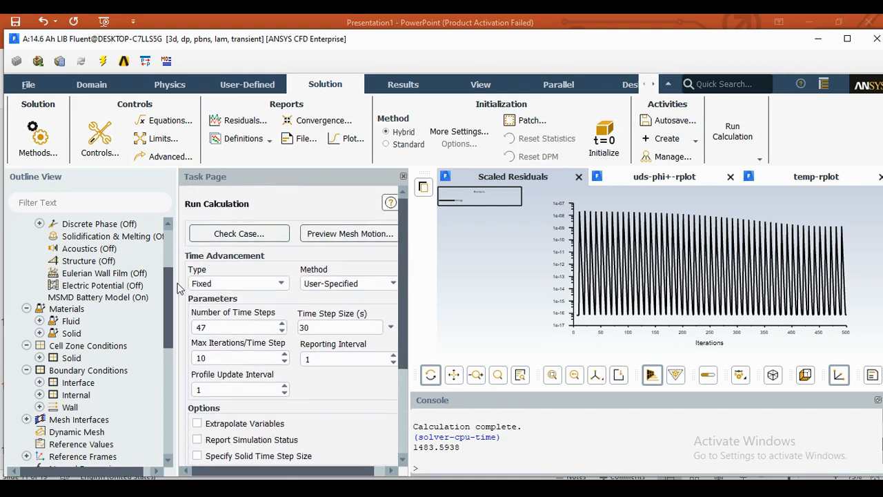
{"action": "left_click_drag", "start_coordinate": [169, 283], "coordinate": [173, 246]}
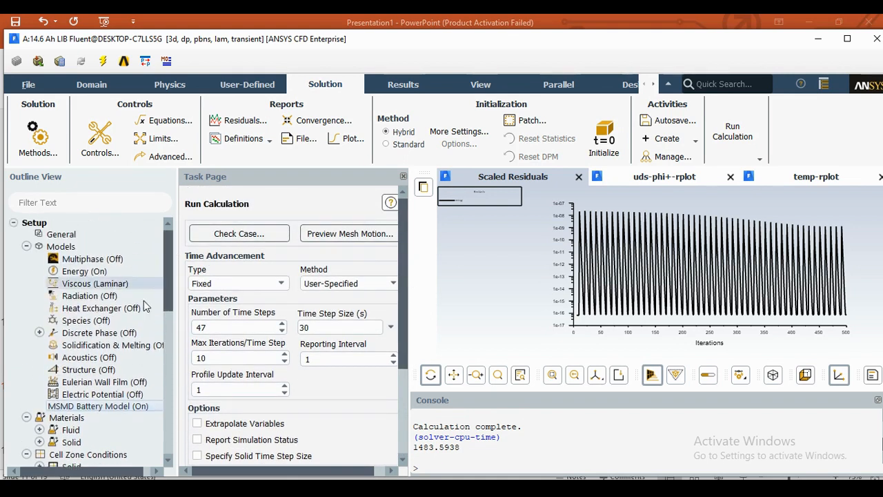
{"action": "double_click", "coordinate": [100, 407]}
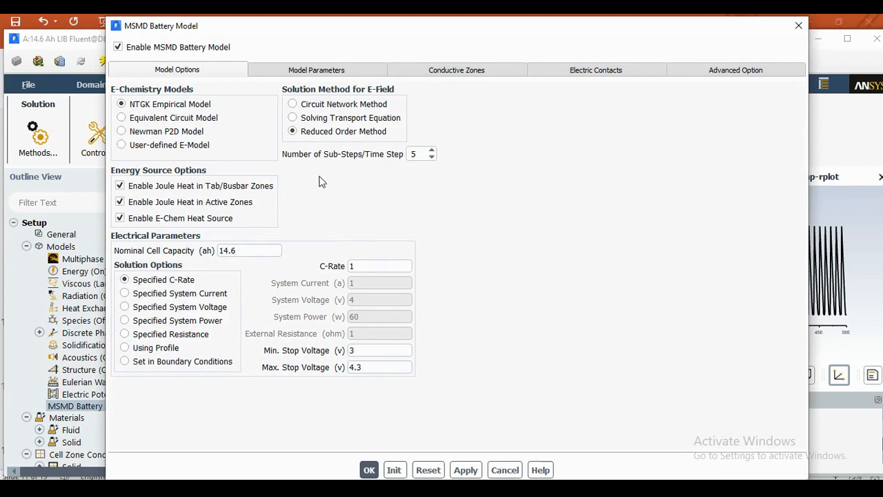
{"action": "left_click", "coordinate": [293, 117]}
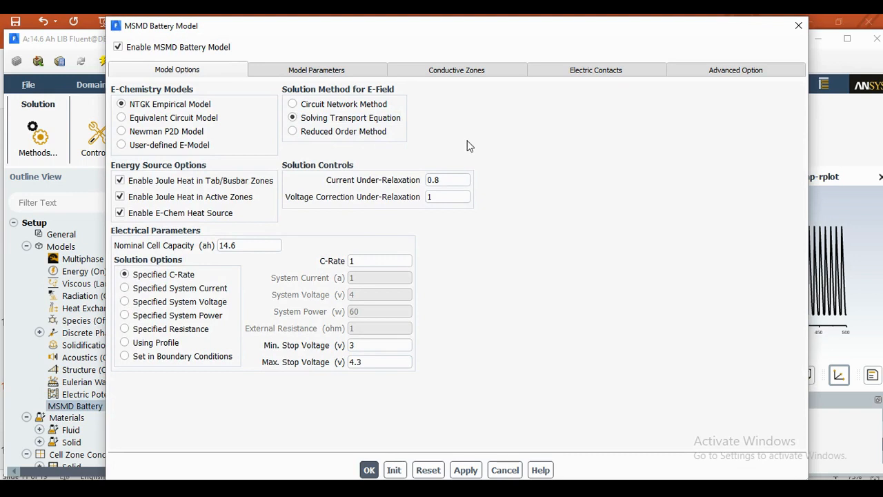
{"action": "double_click", "coordinate": [376, 261]}
{"action": "type", "text": "20"}
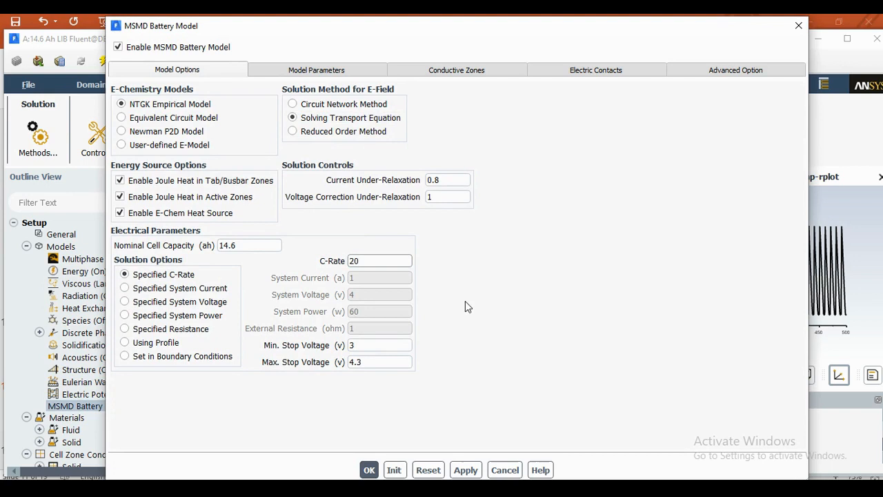